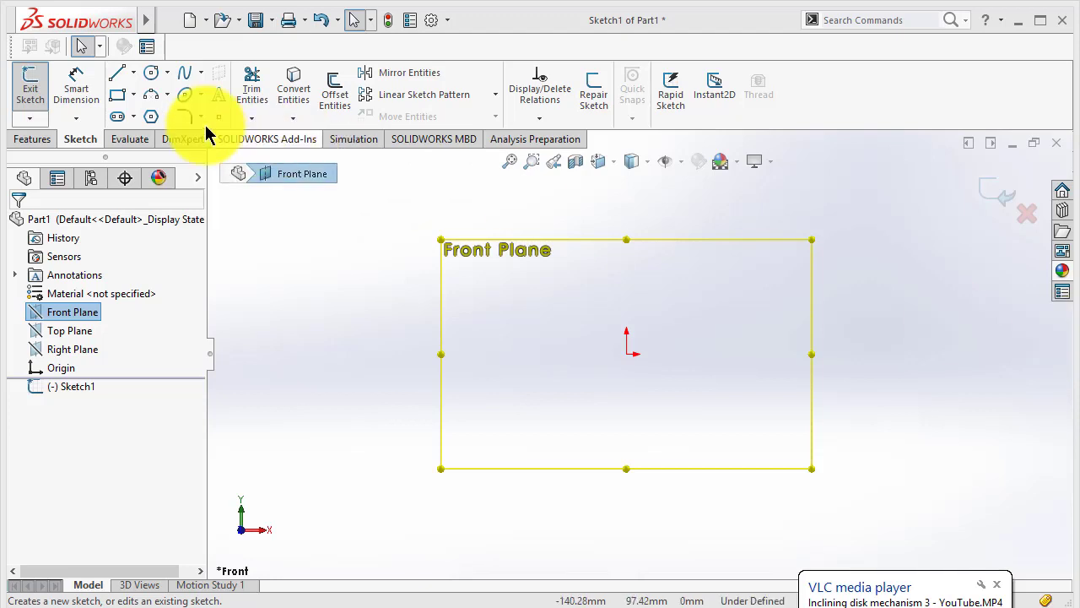
Step: Draw a corner rectangle from the origin, dimensioned 20 mm high and 150 mm wide
click(118, 94)
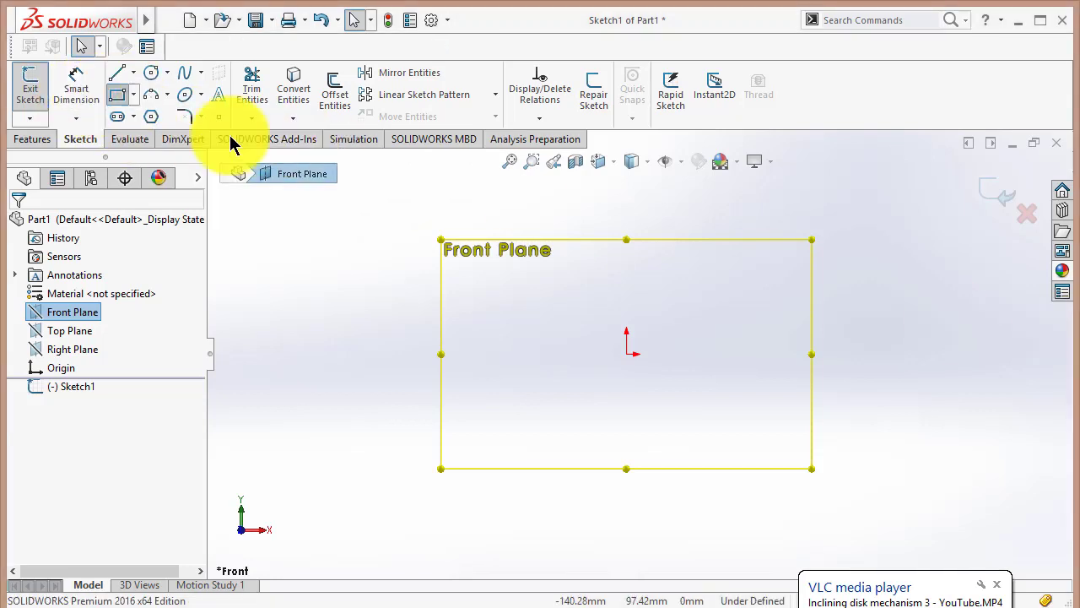
click(626, 354)
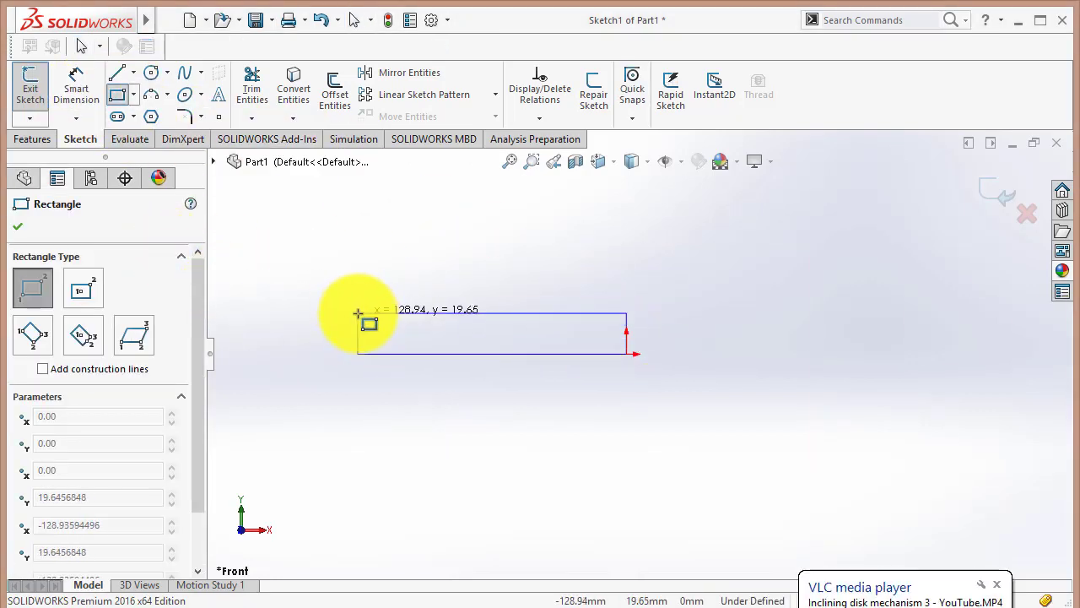
click(358, 313)
click(74, 88)
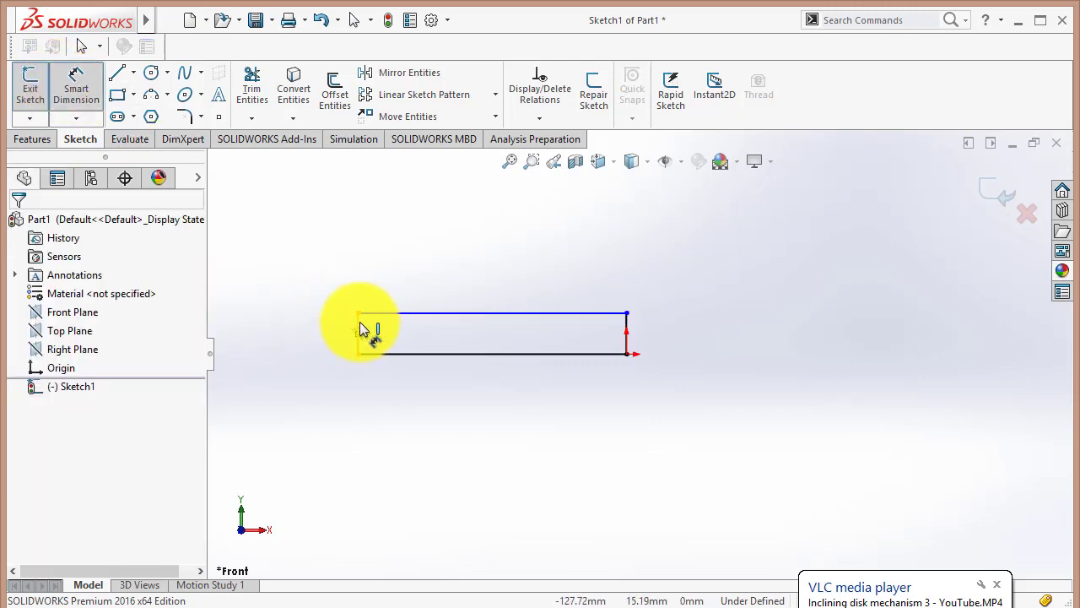
click(359, 331)
click(305, 314)
text(20)
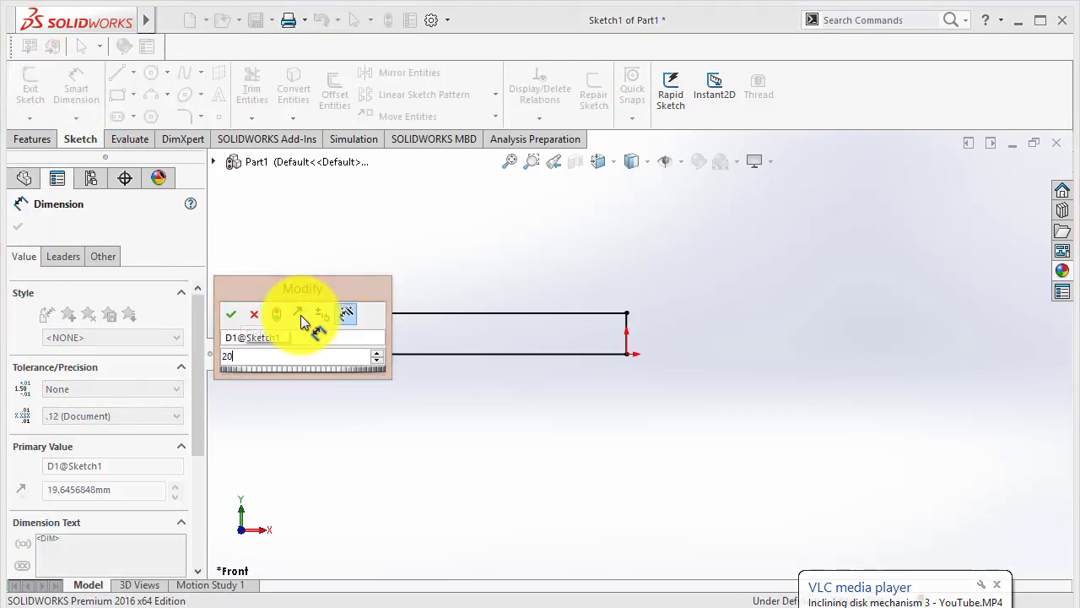
key(Return)
click(597, 358)
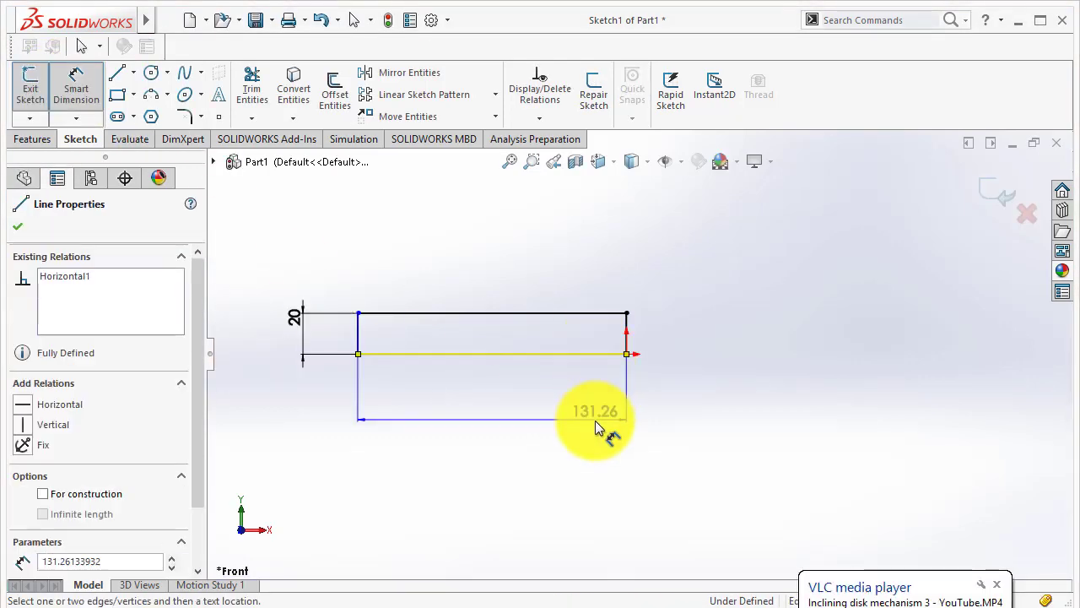
click(594, 419)
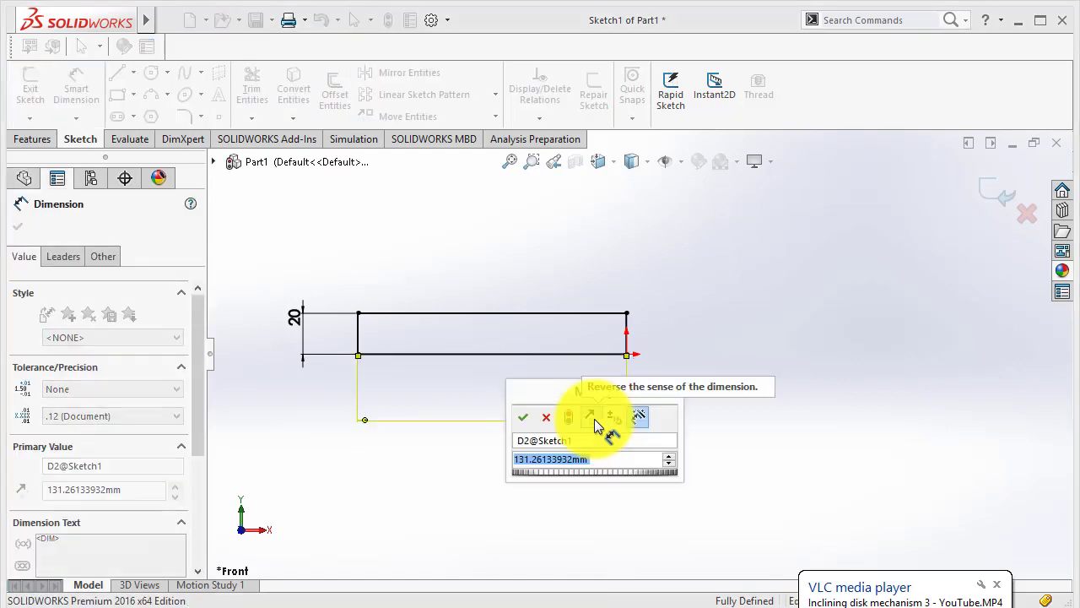
text(150)
key(Return)
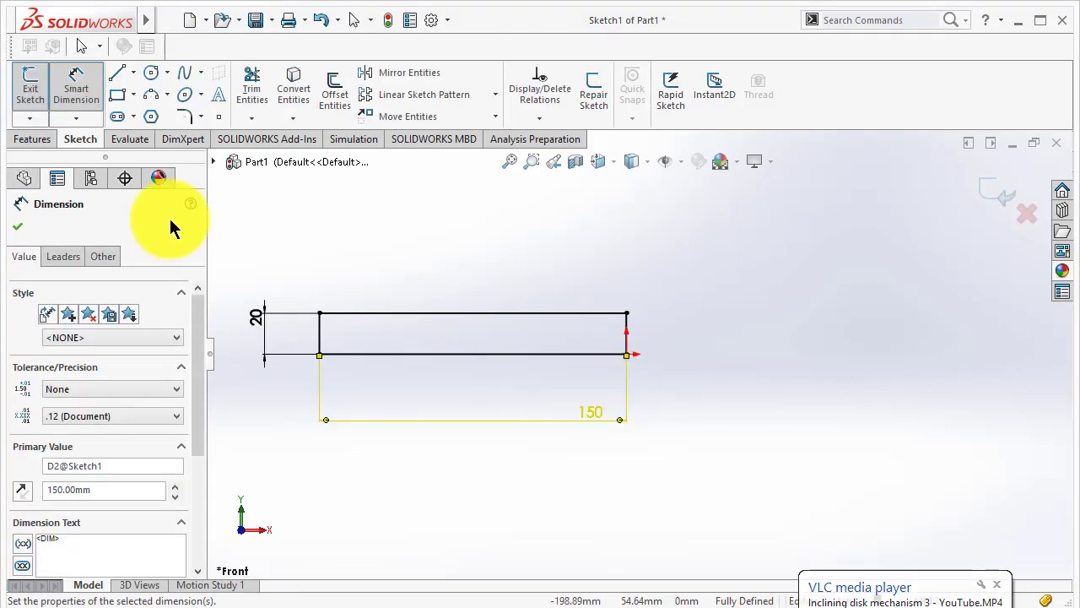
Step: Mirror all four rectangle lines about the rectangle's right edge
click(388, 72)
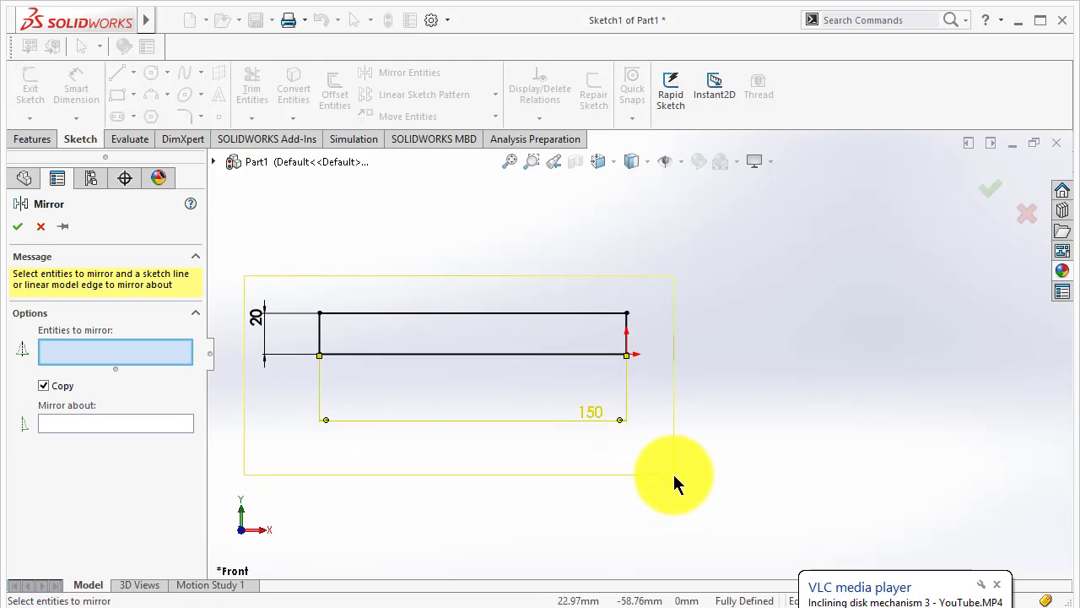
drag(557, 464, 674, 474)
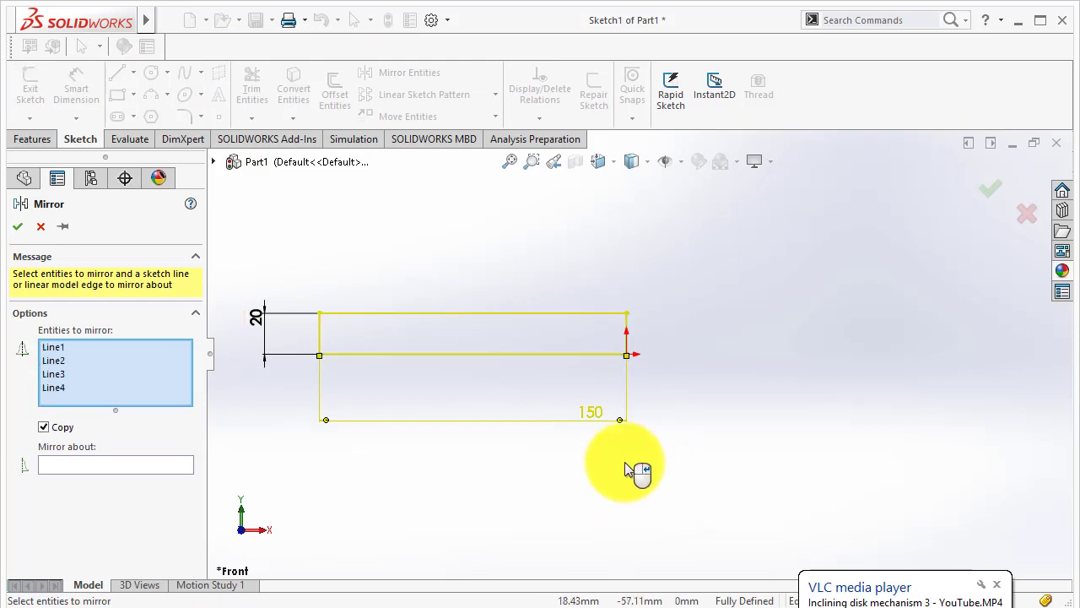
click(115, 465)
click(627, 334)
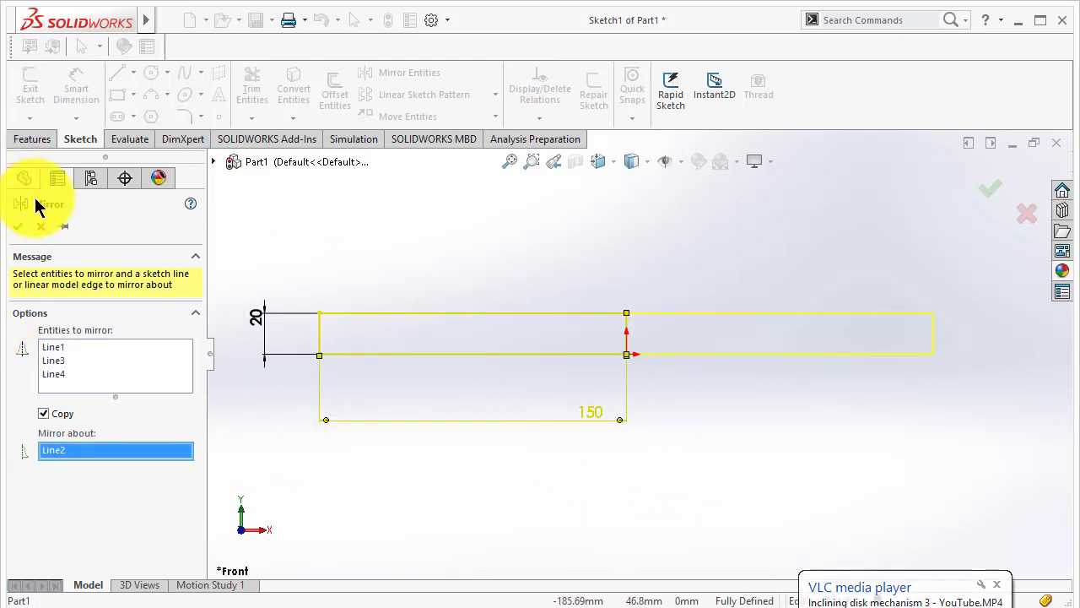
click(19, 227)
Step: Revolve both sketch regions 360° about the bottom line with Thin Feature off
click(34, 139)
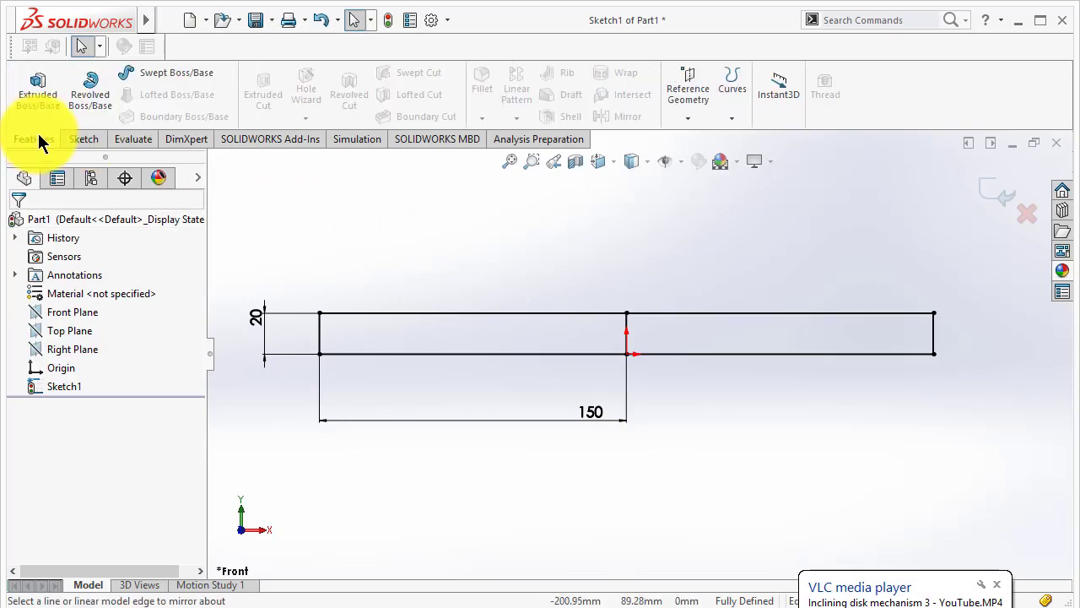
click(99, 93)
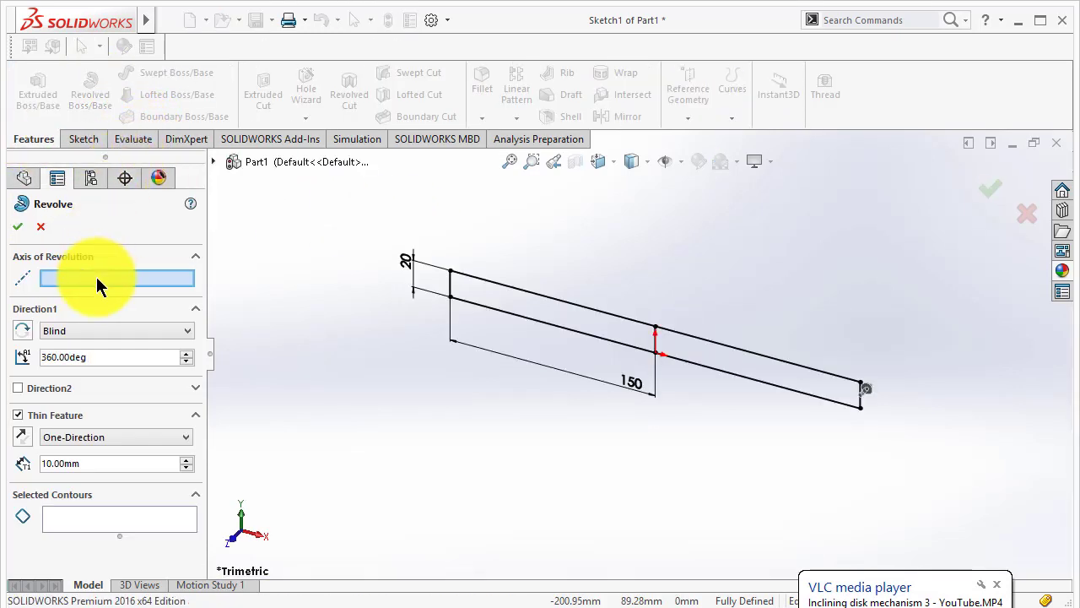
click(601, 339)
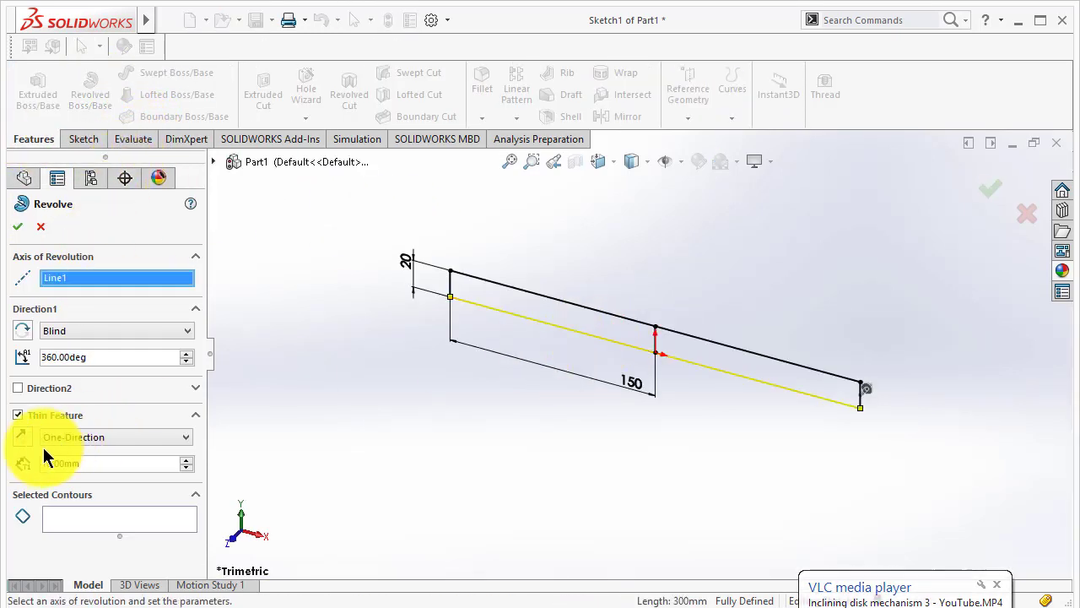
click(18, 415)
click(68, 469)
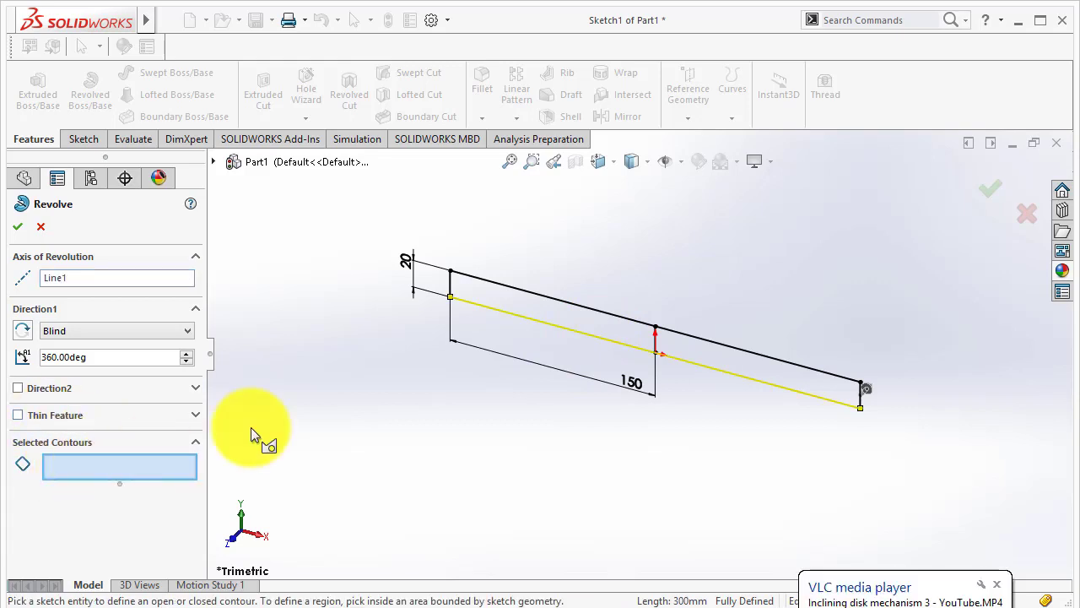
click(633, 342)
click(724, 362)
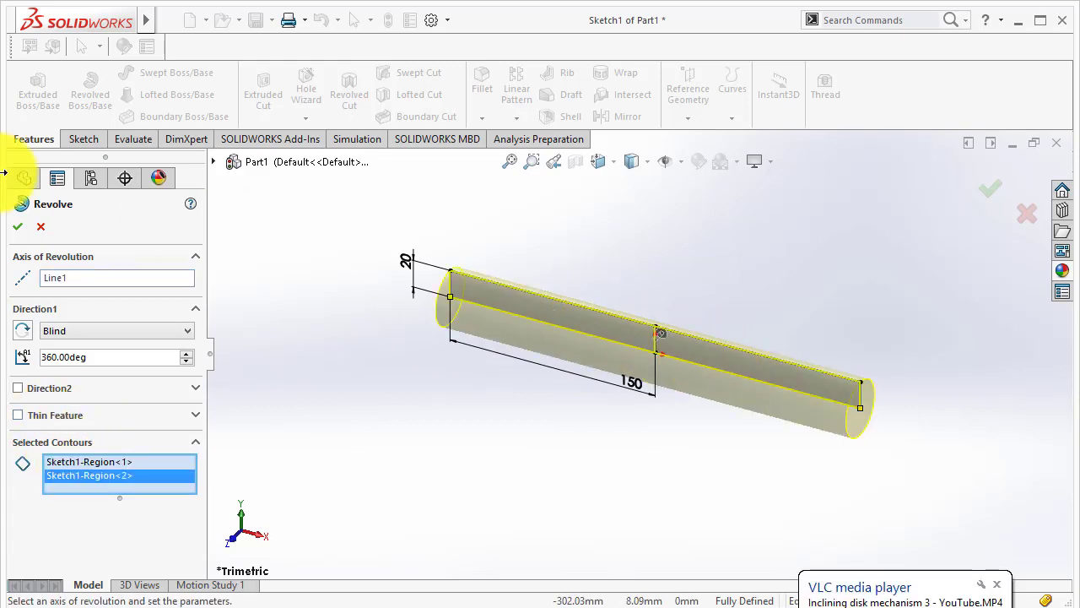
click(18, 226)
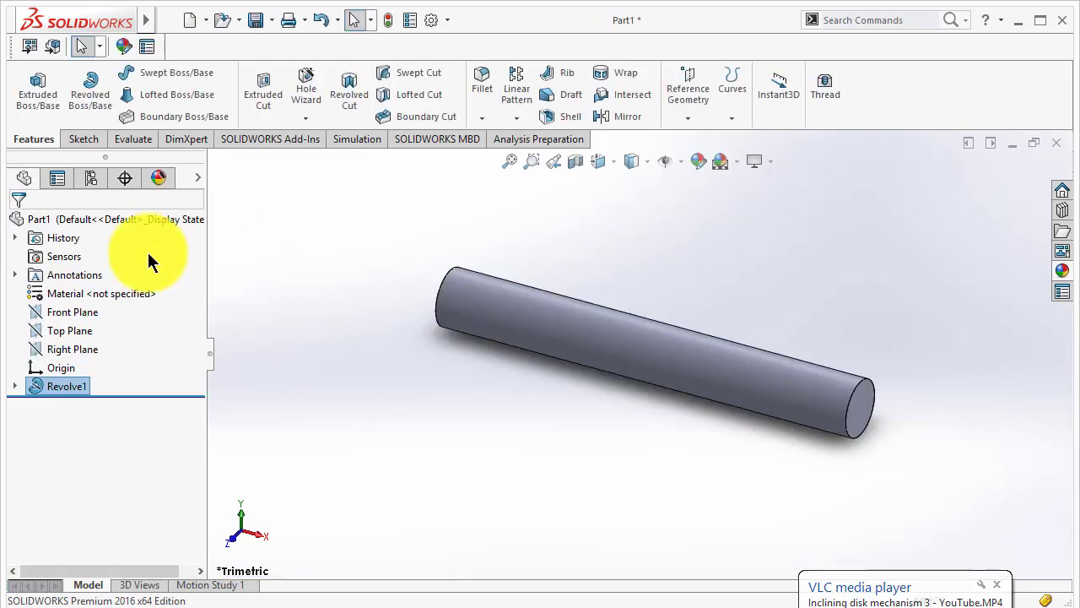
click(53, 313)
Step: Sketch a 3-point rectangle on the Front Plane from the origin, slanting up-right
click(66, 299)
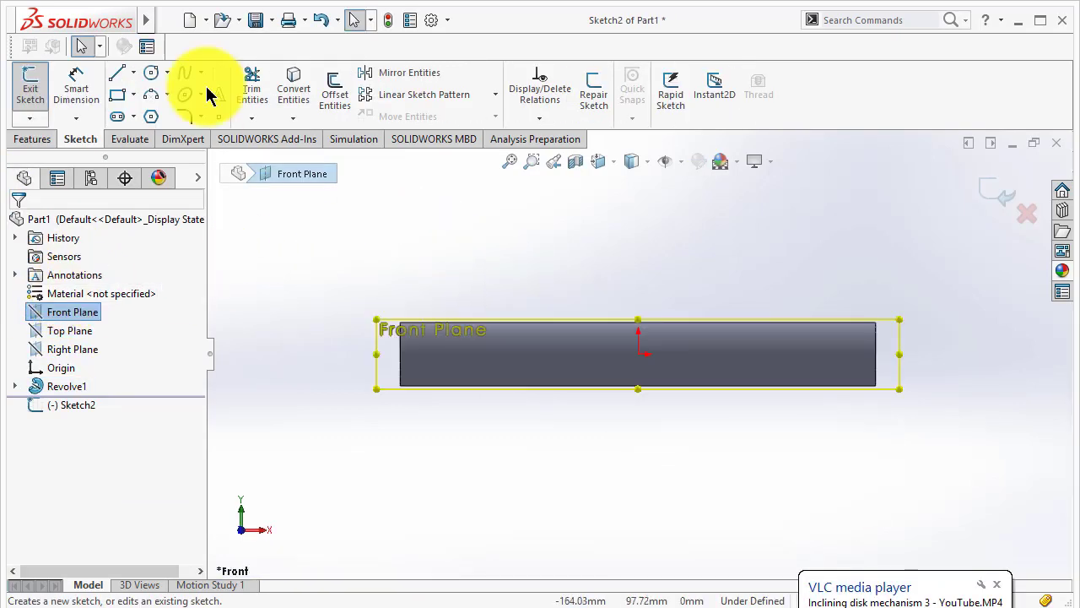
click(134, 100)
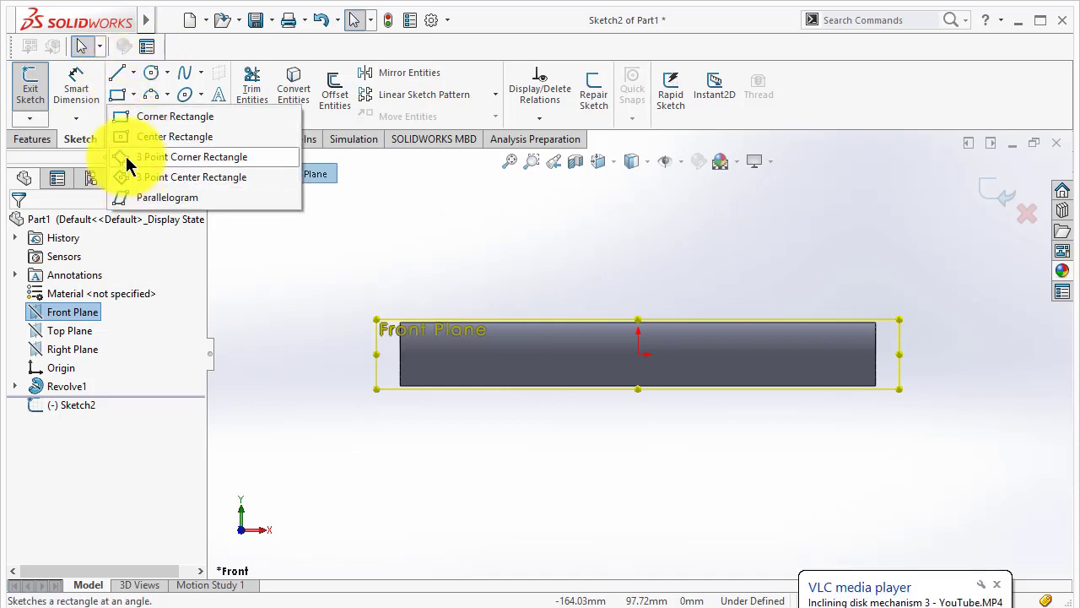
click(126, 159)
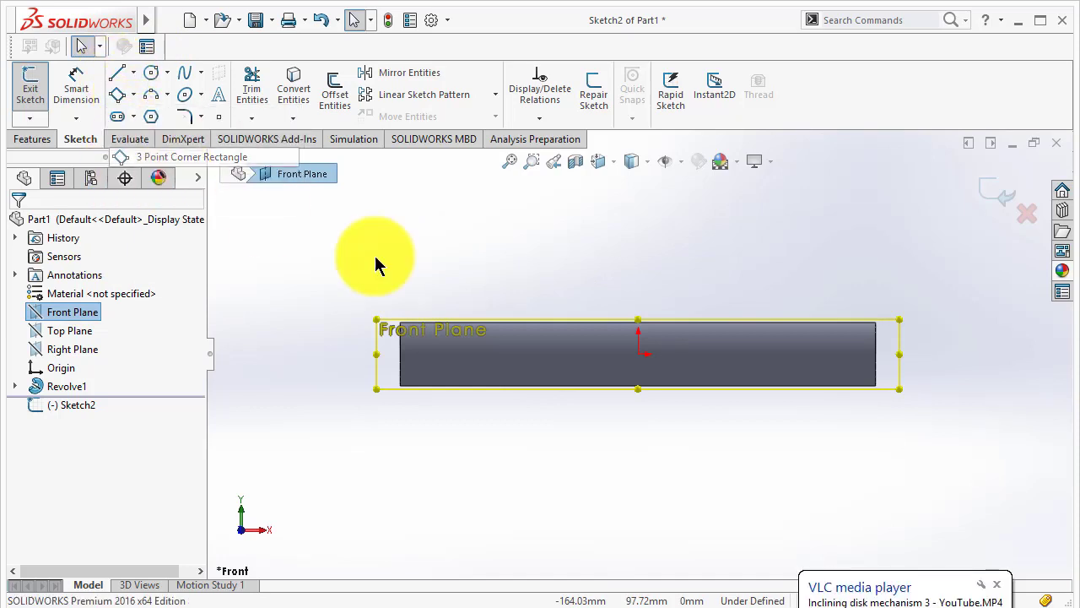
click(645, 354)
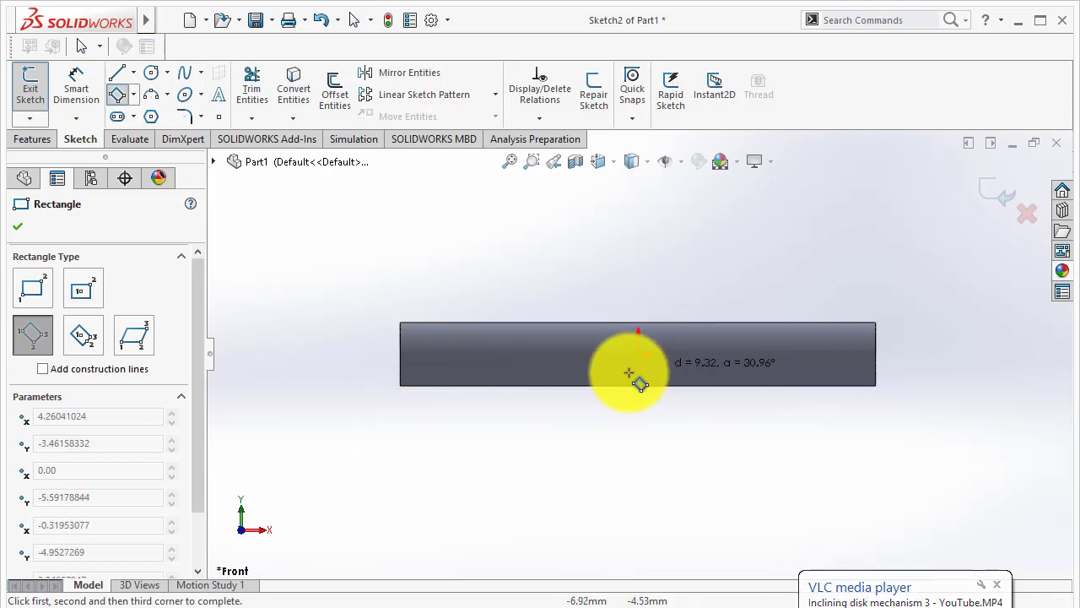
key(Escape)
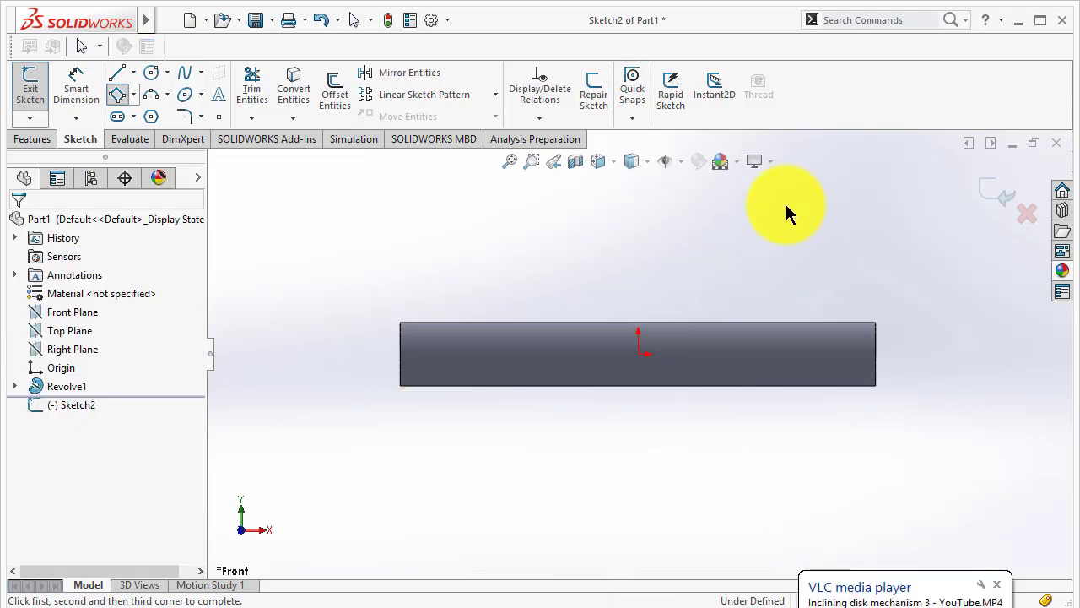
click(116, 95)
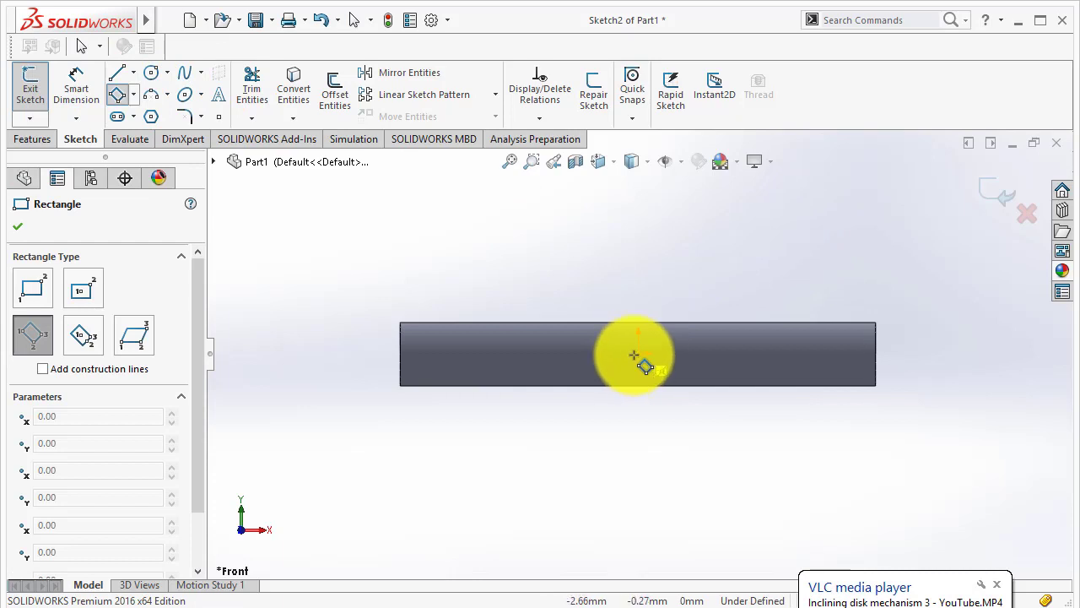
click(641, 351)
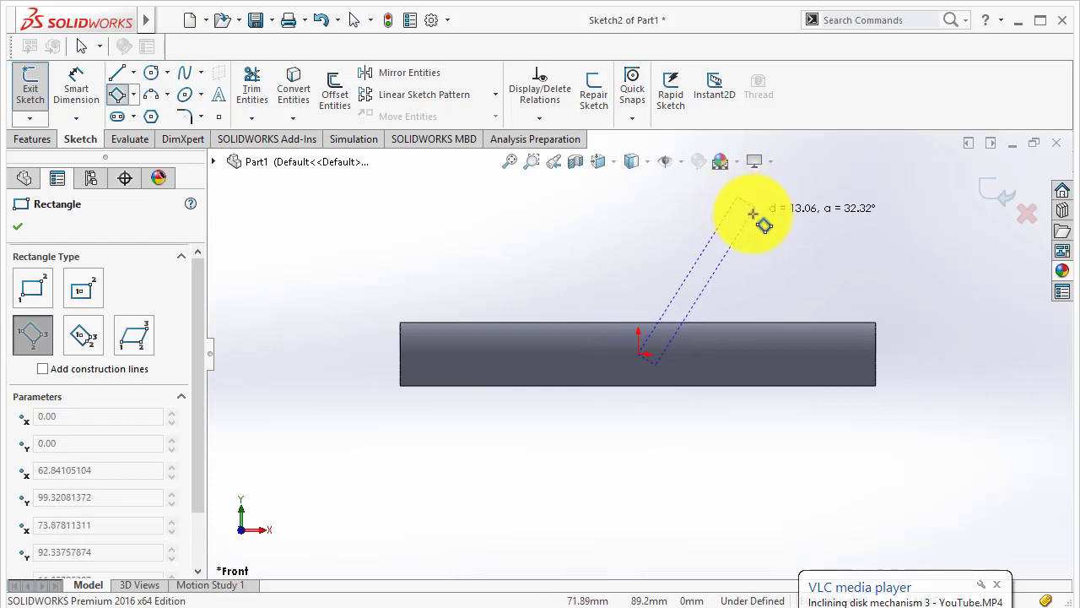
click(758, 211)
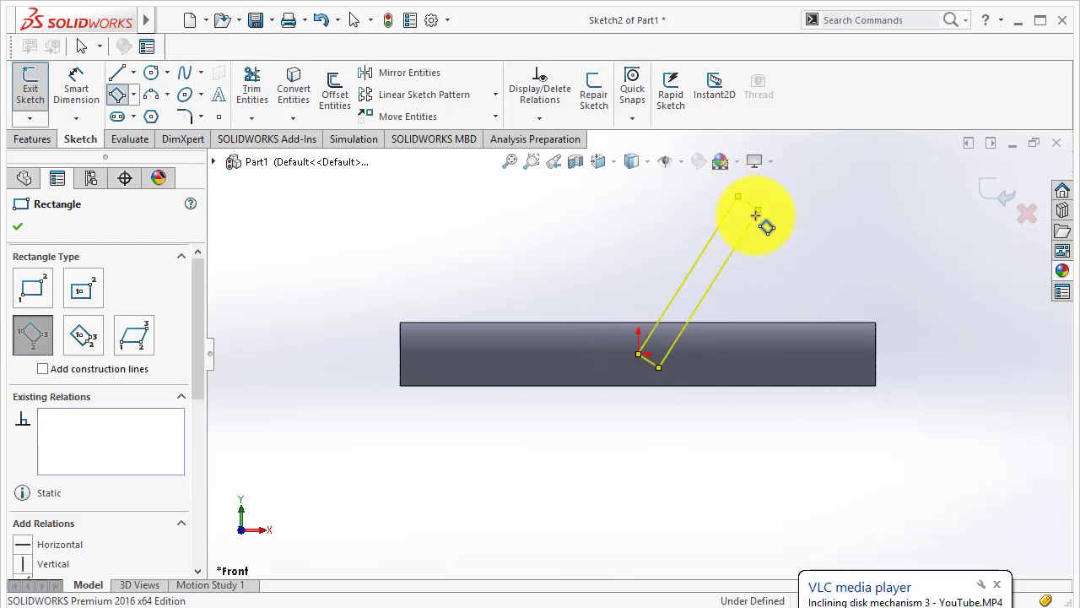
Step: Dimension the rectangle's incline to the shaft at 30°, then change it to 60°
click(77, 86)
scroll(667, 304, down, 2)
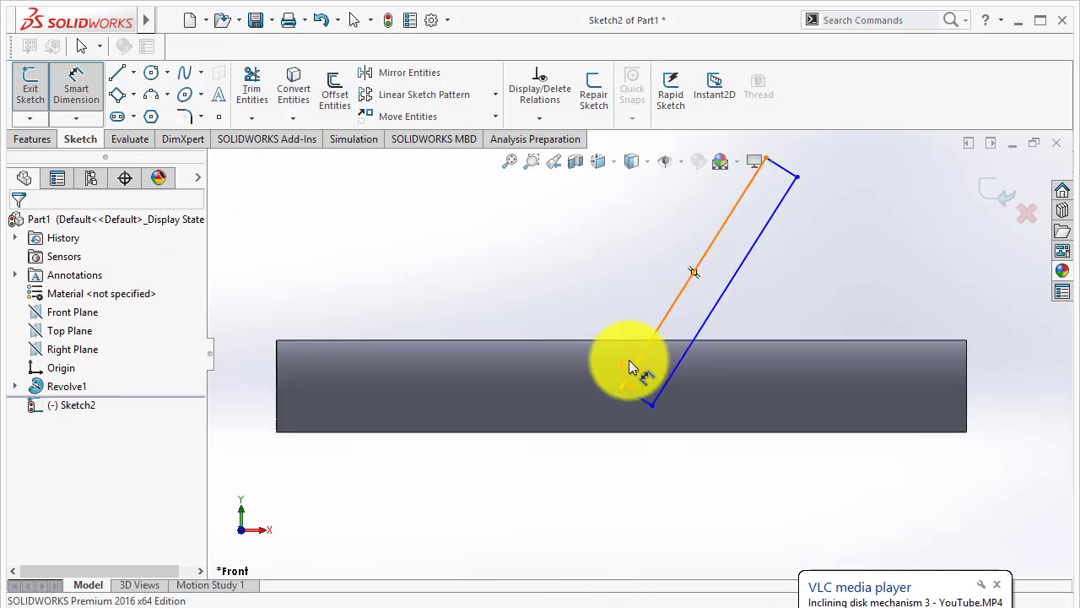
scroll(638, 365, down, 2)
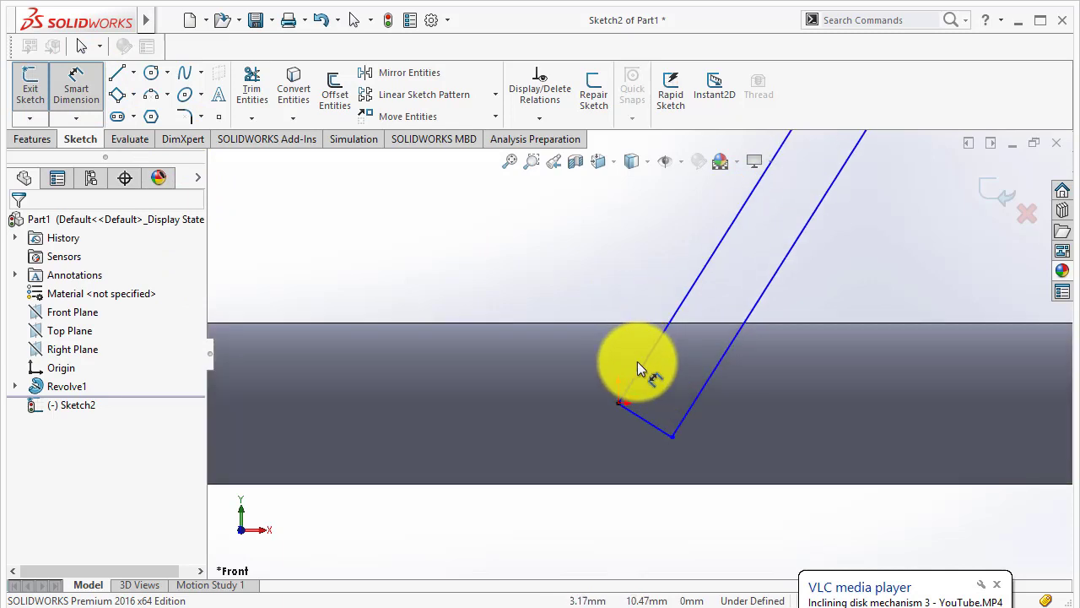
click(694, 309)
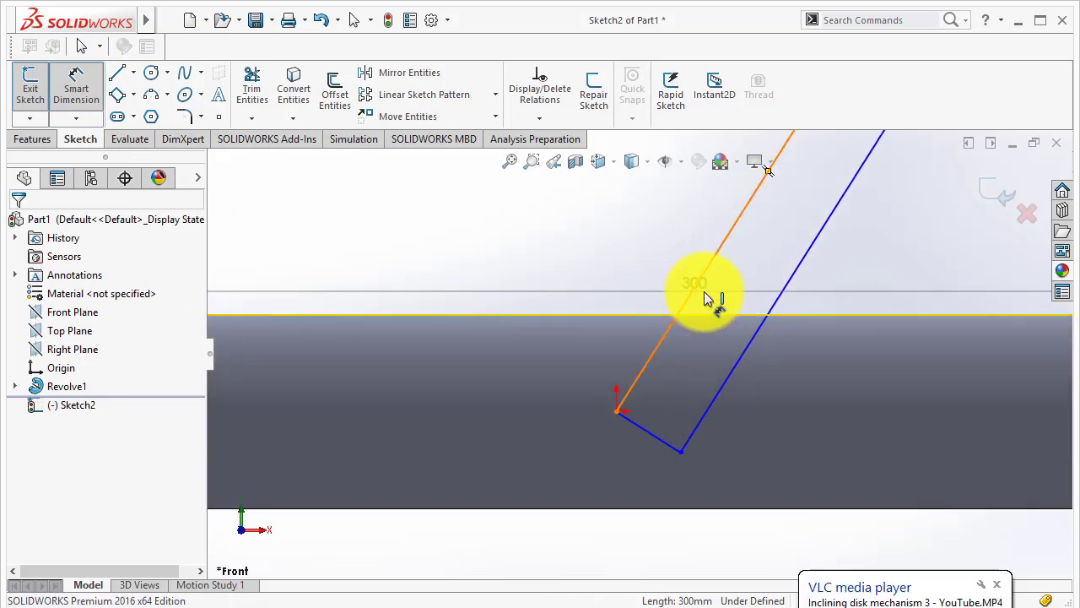
click(709, 306)
click(716, 298)
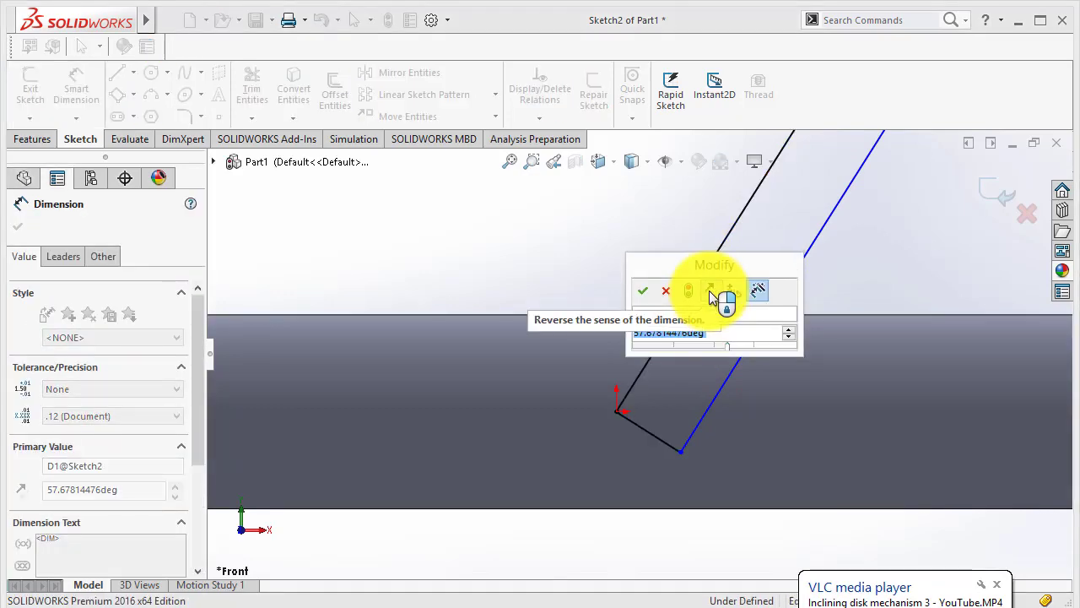
text(30)
key(Return)
scroll(760, 299, up, 3)
scroll(717, 313, up, 2)
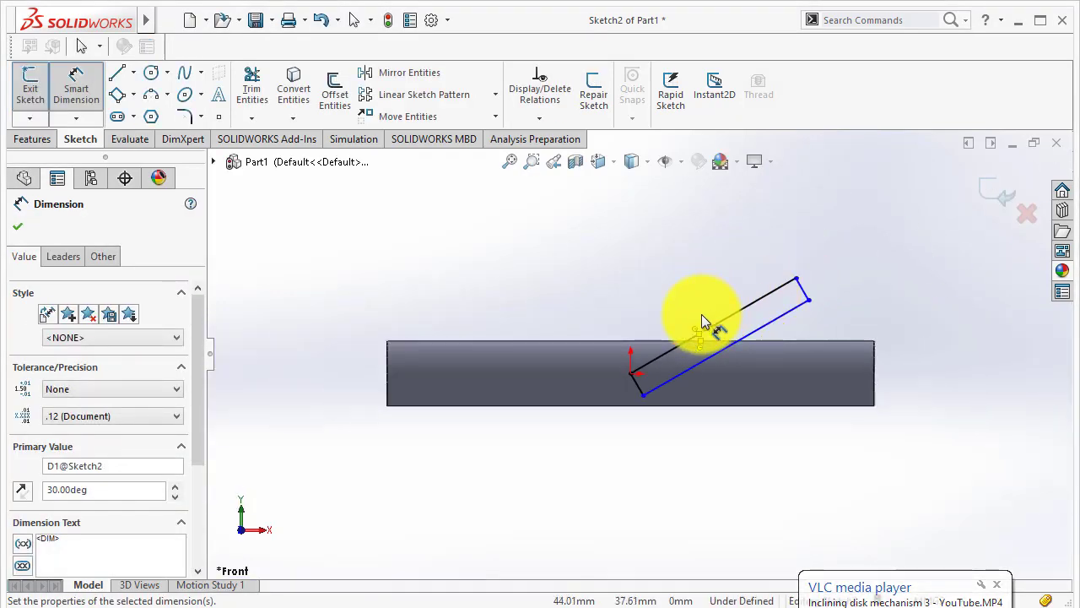
scroll(702, 319, down, 3)
double_click(684, 383)
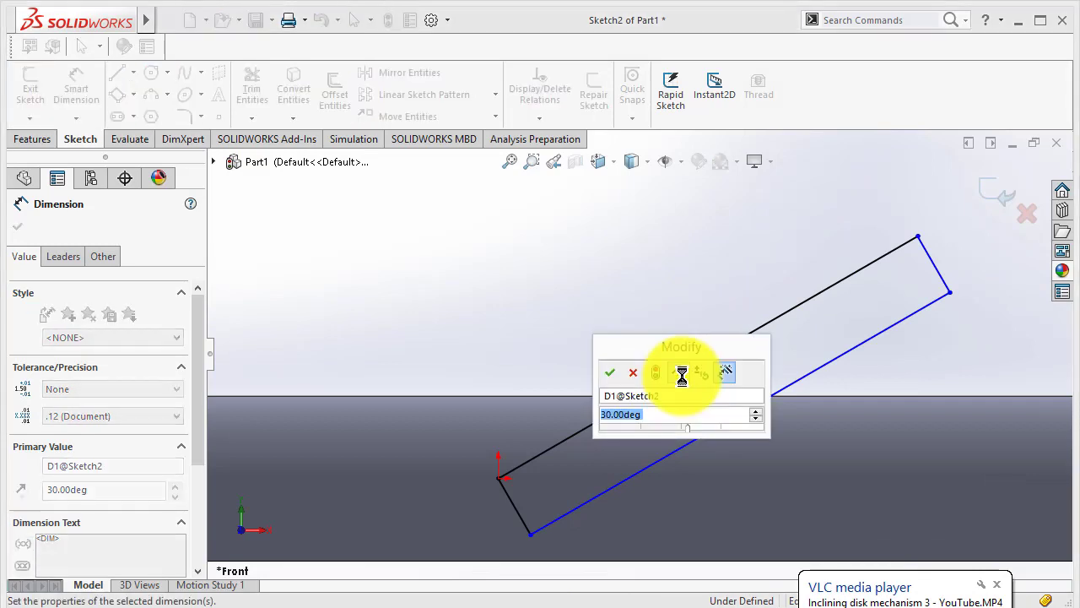
text(60)
key(Return)
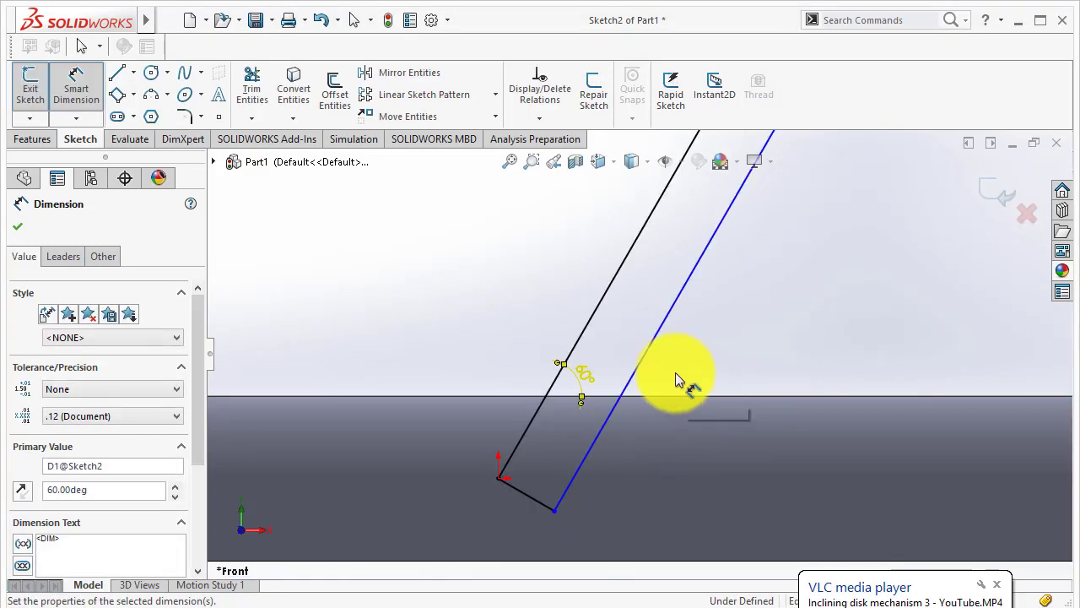
Step: Dimension the rectangle's short edge to 10 mm and its long edge to 118 mm
scroll(671, 373, up, 2)
scroll(717, 241, down, 1)
scroll(708, 230, up, 2)
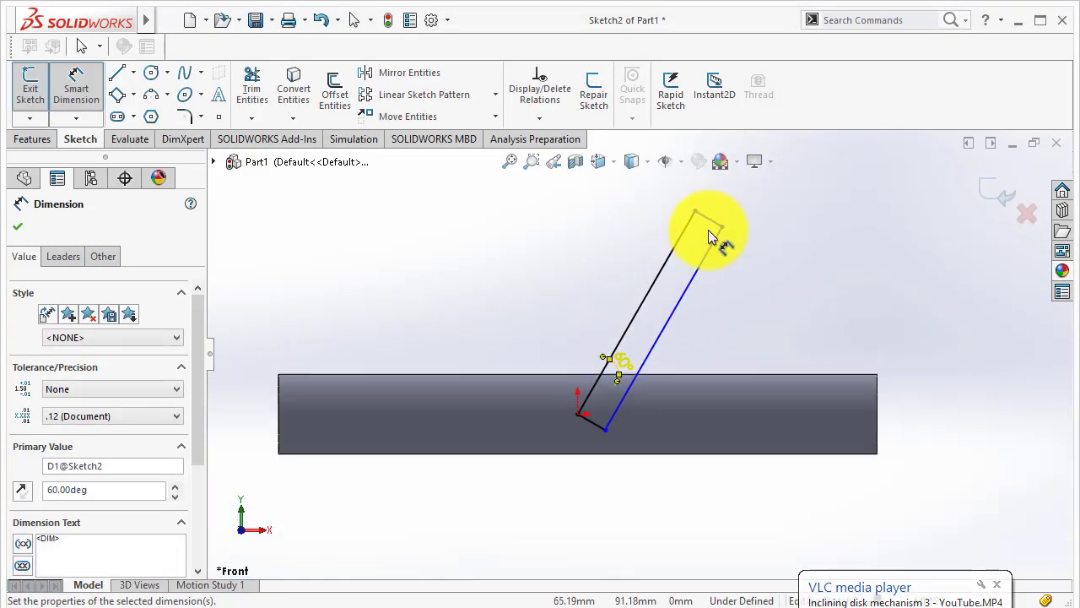
click(717, 222)
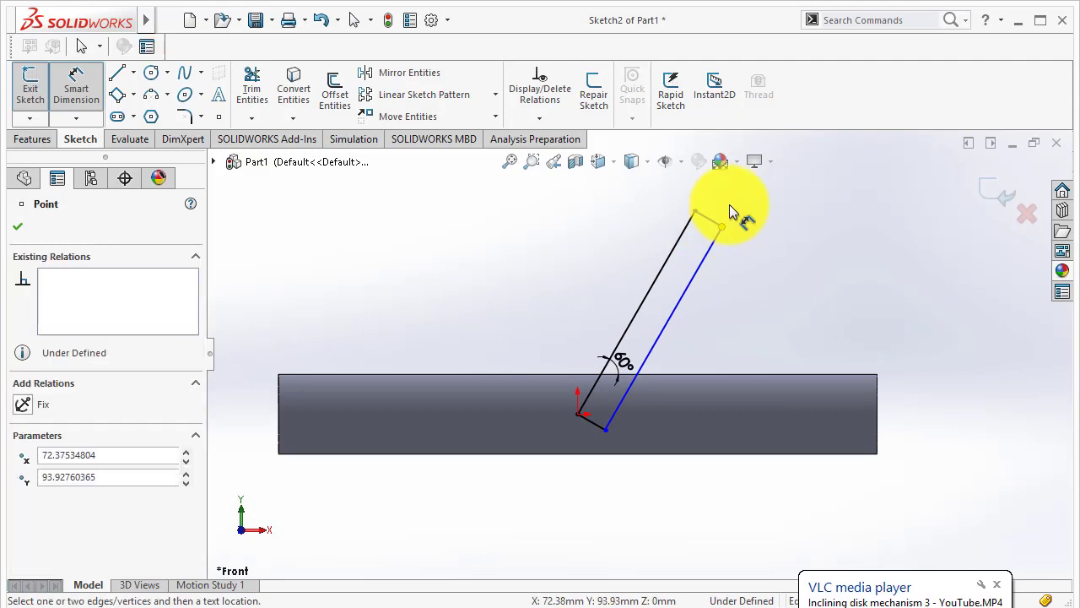
click(695, 212)
click(746, 203)
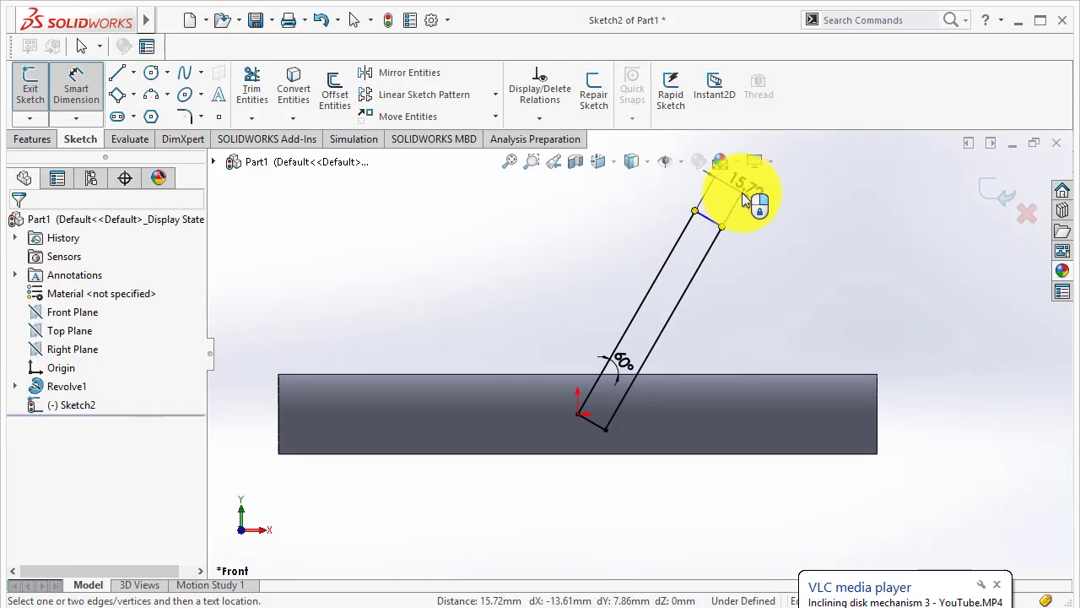
text(10)
key(Return)
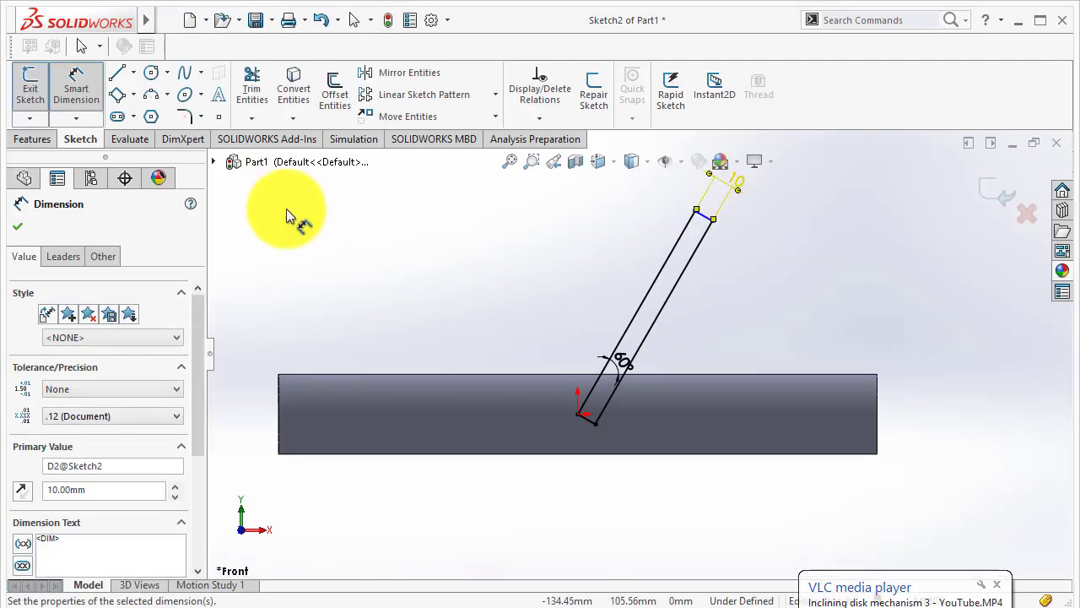
click(704, 238)
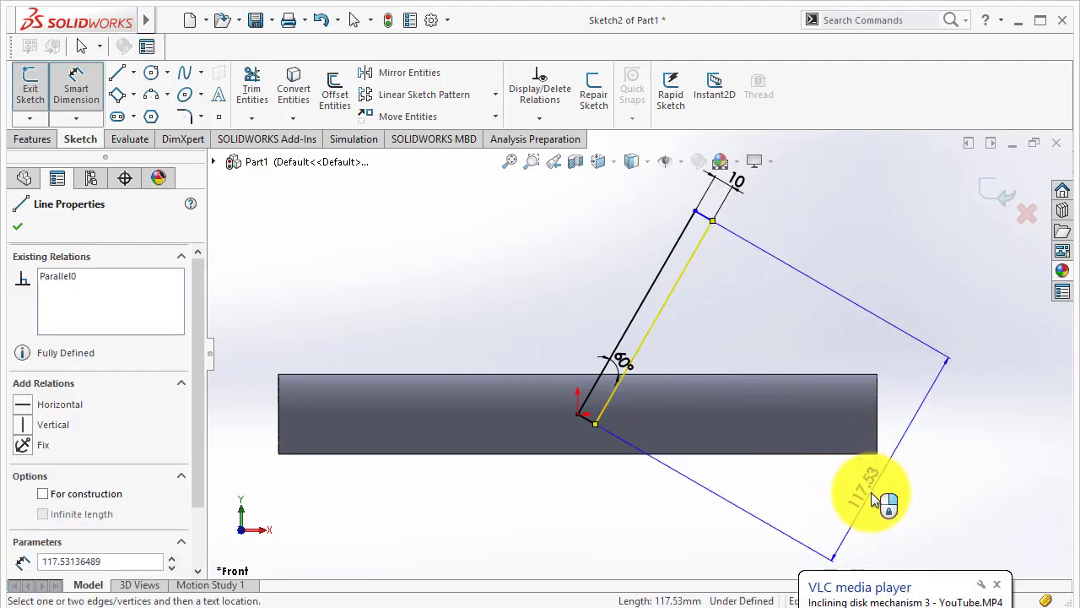
click(883, 443)
text(118)
key(Return)
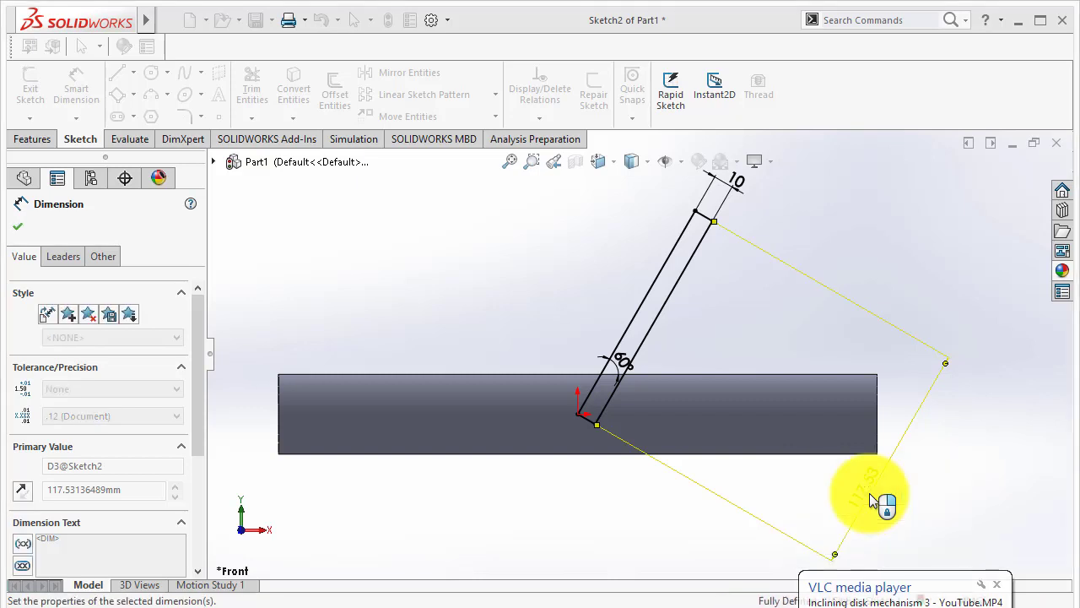
click(35, 140)
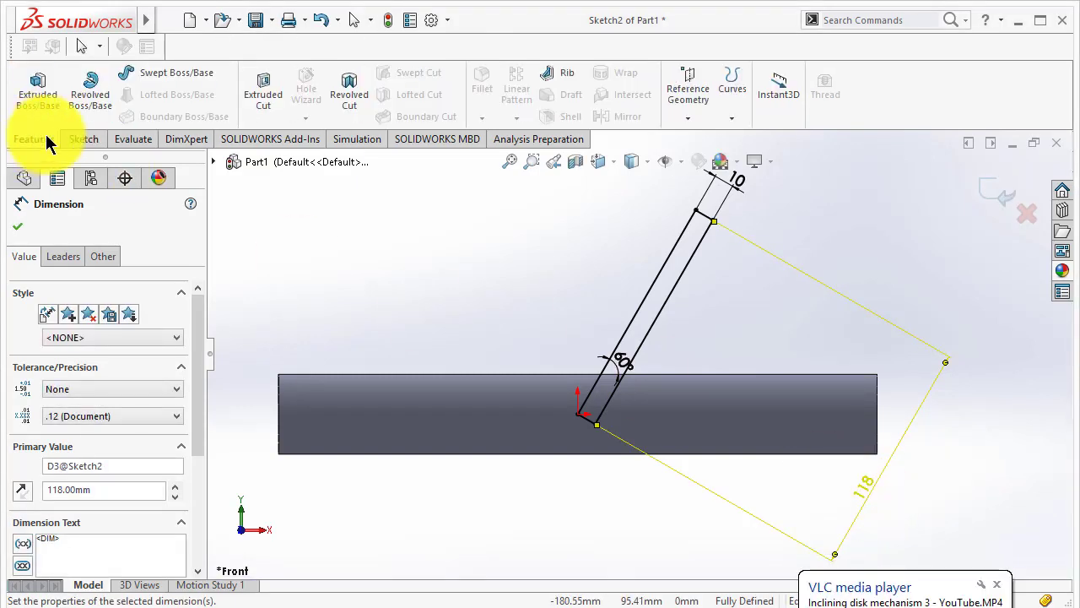
Step: Revolve the tilted rectangle 360° about Line1, then check the disk and return to Front view
click(108, 103)
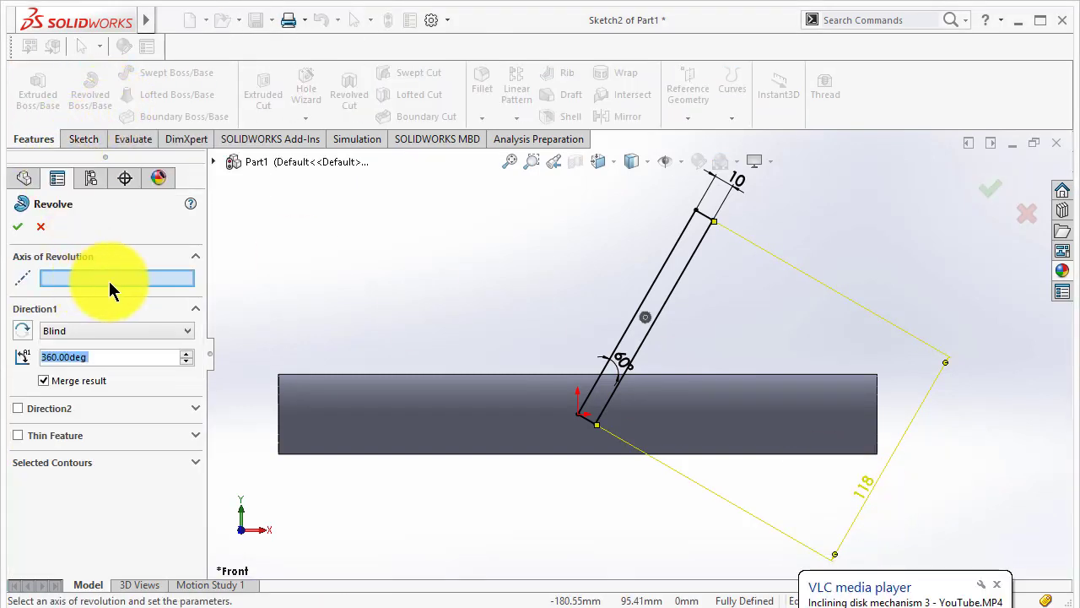
click(587, 423)
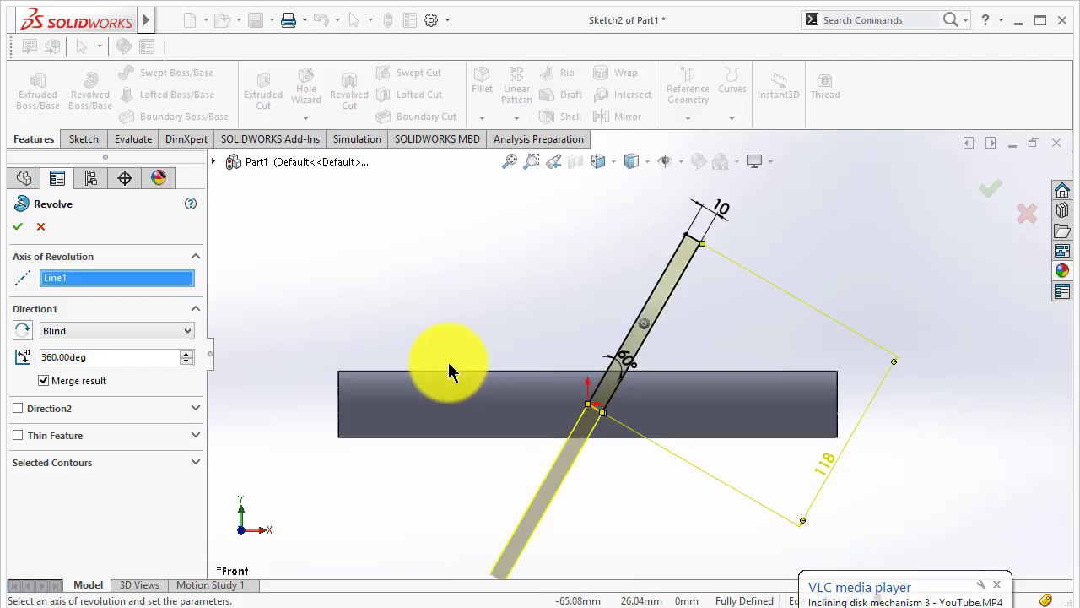
scroll(635, 353, down, 2)
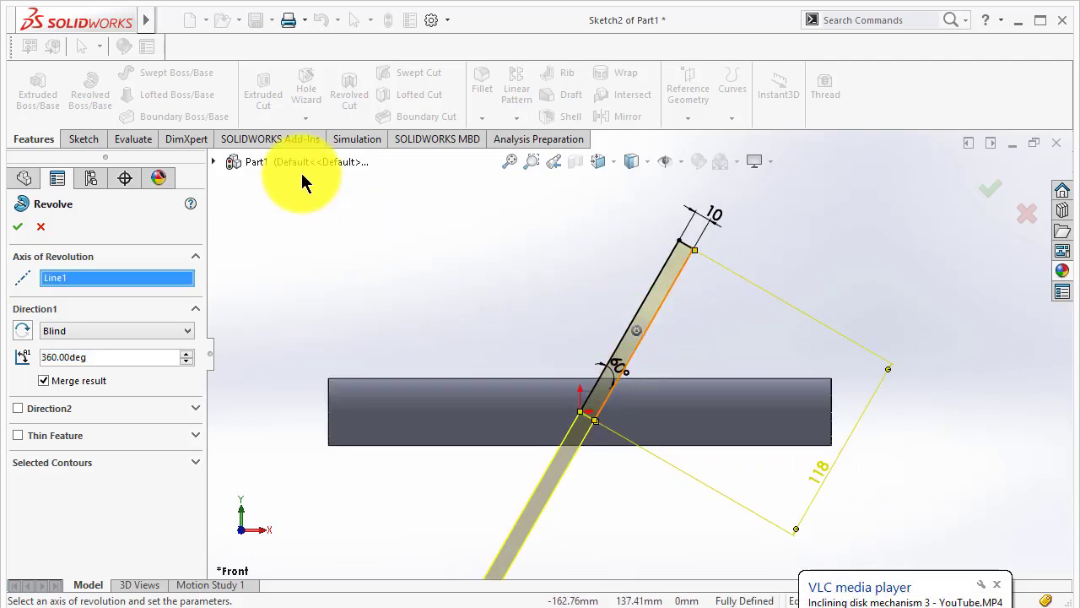
click(17, 228)
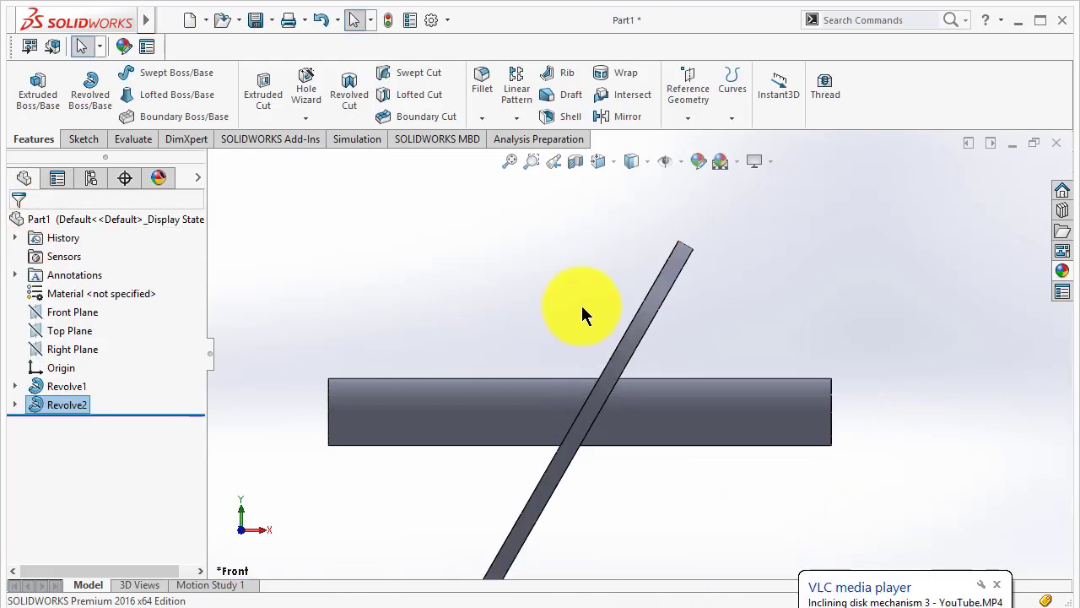
key(Right)
key(Right)
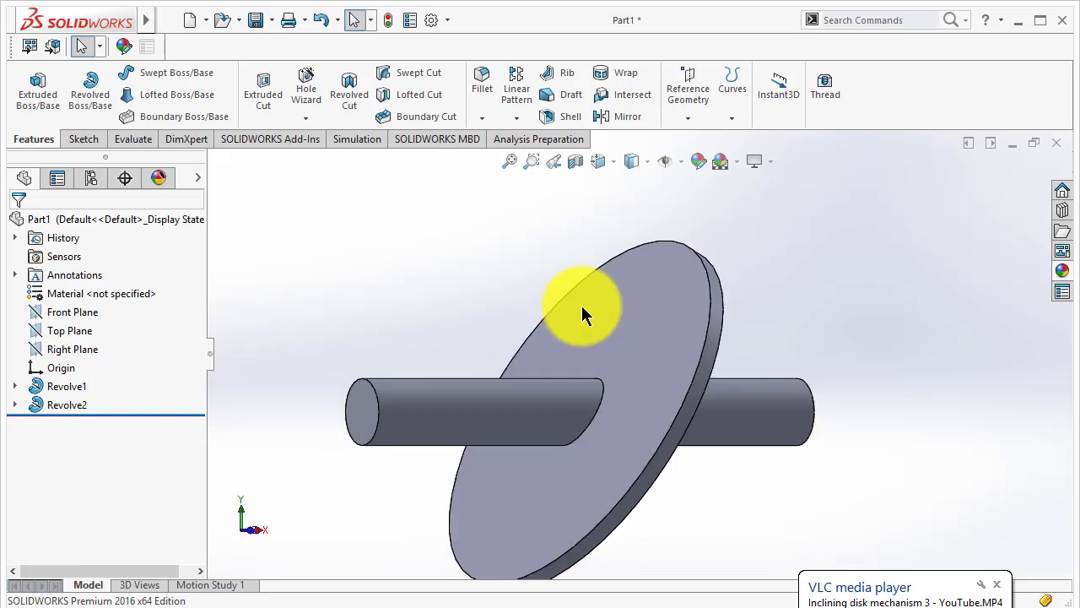
key(ctrl+1)
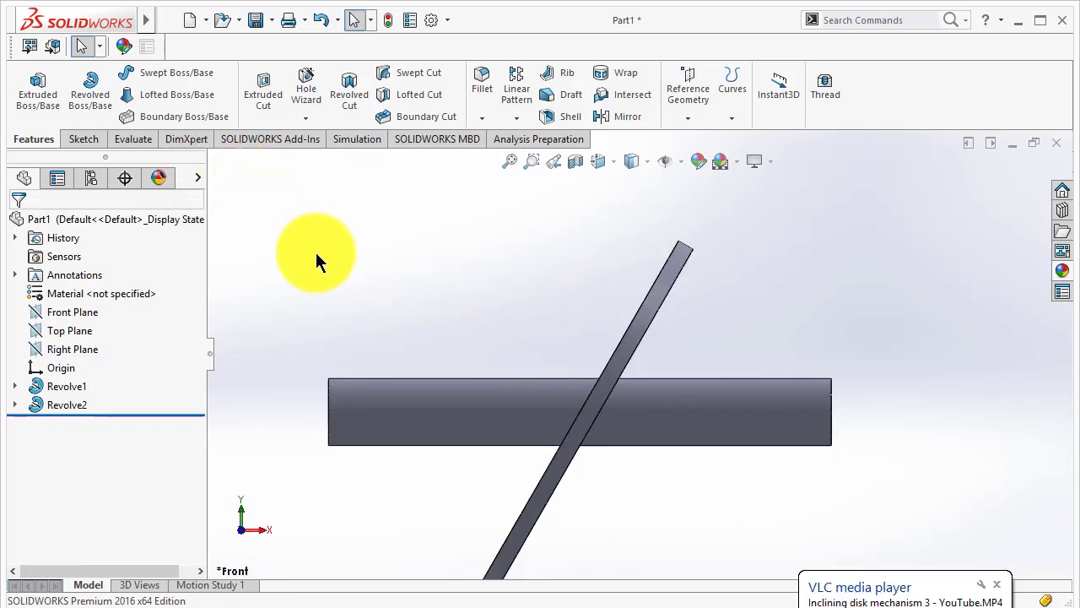
click(169, 21)
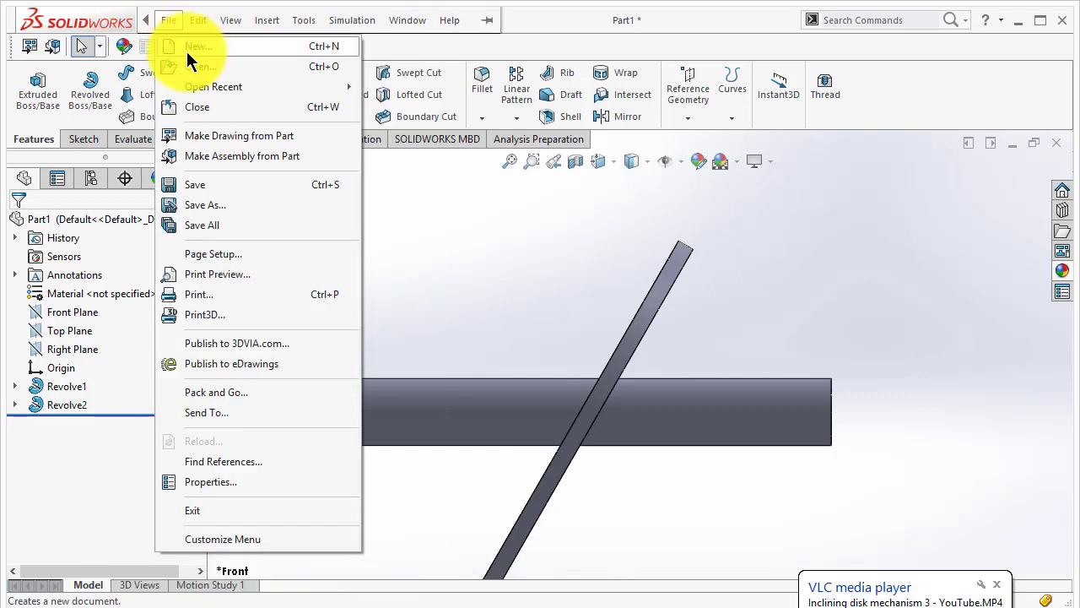
Step: Create a new part and start a sketch on its Front Plane
click(186, 48)
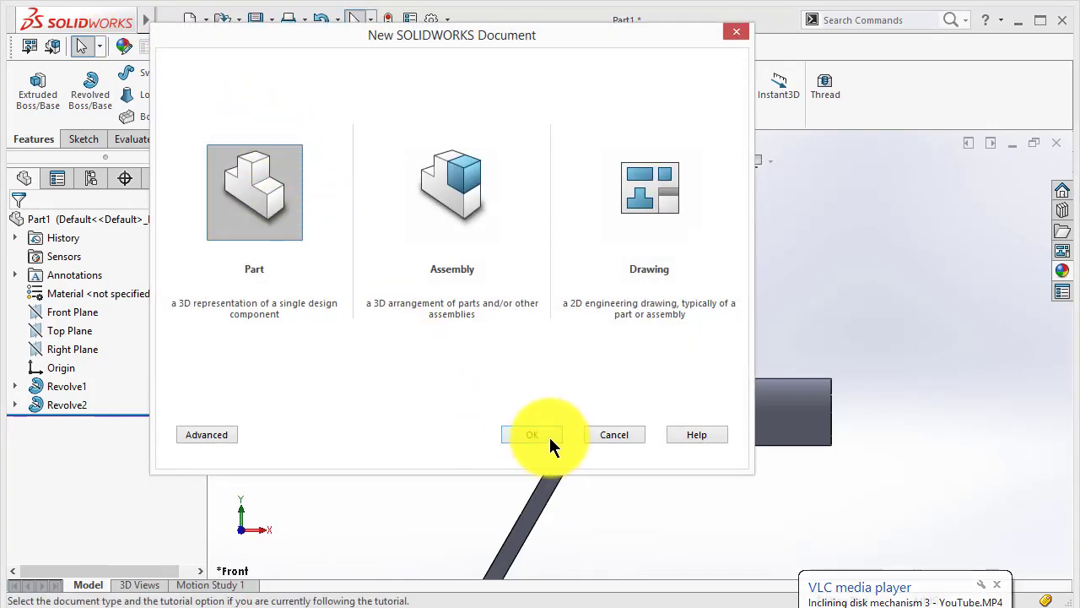
click(527, 433)
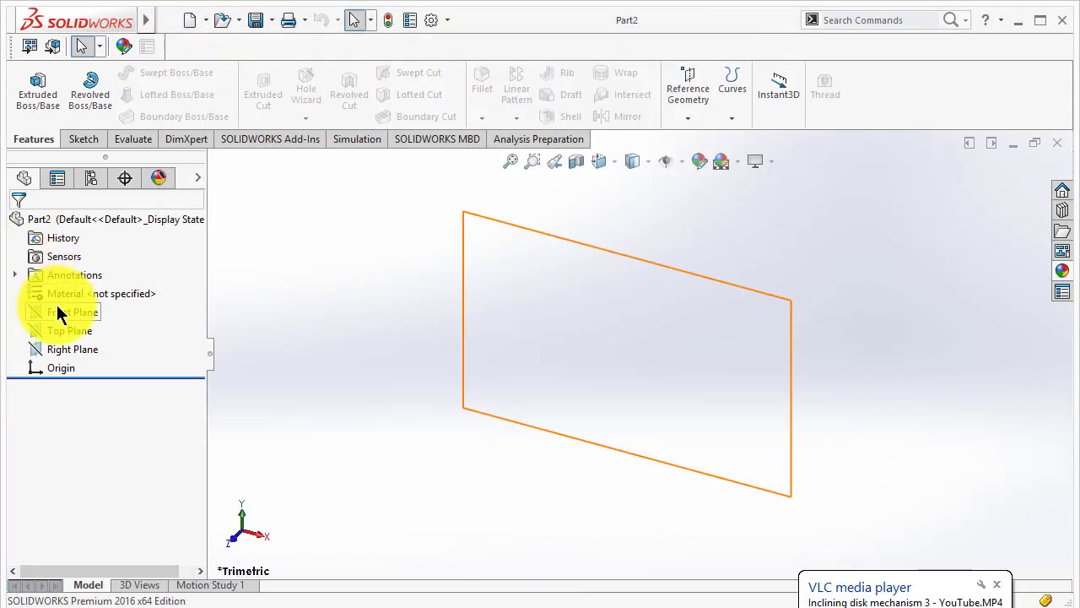
click(64, 311)
click(71, 289)
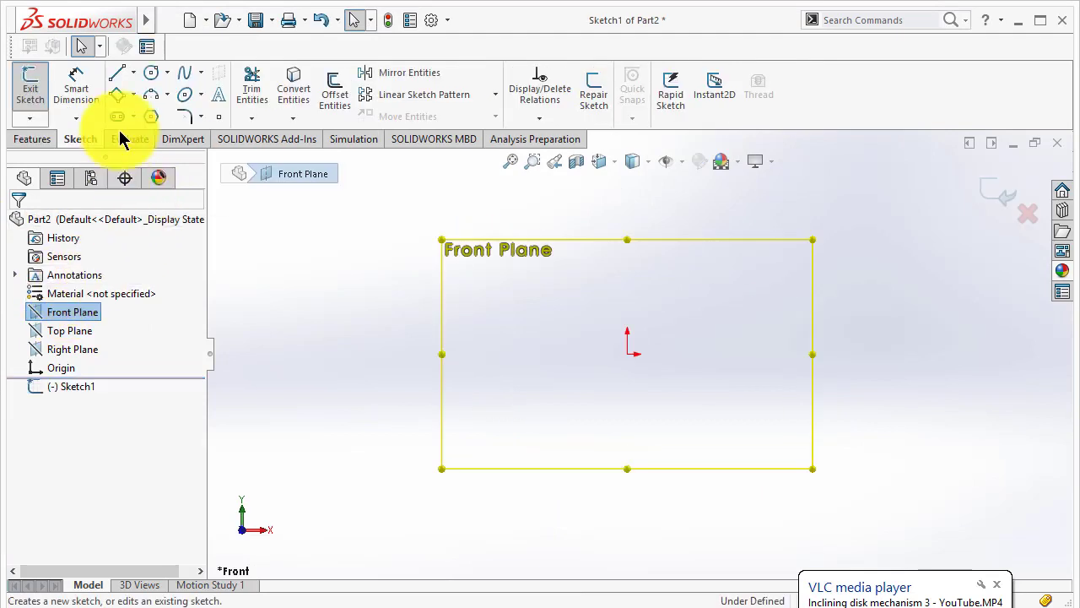
Step: Draw a circle at the origin and dimension it to 50 mm diameter
click(150, 75)
click(629, 355)
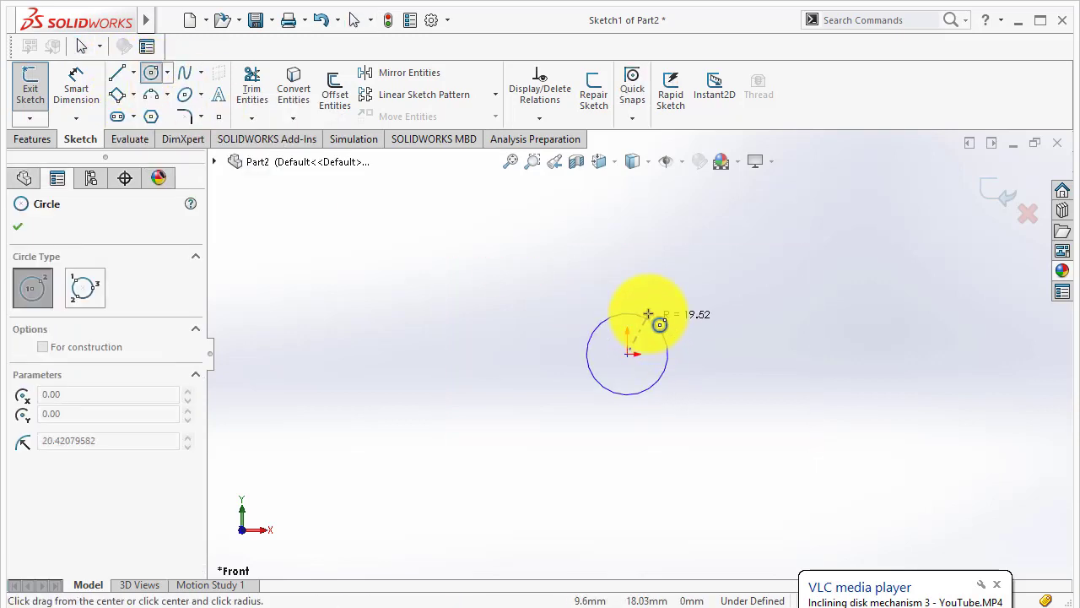
click(662, 318)
click(86, 88)
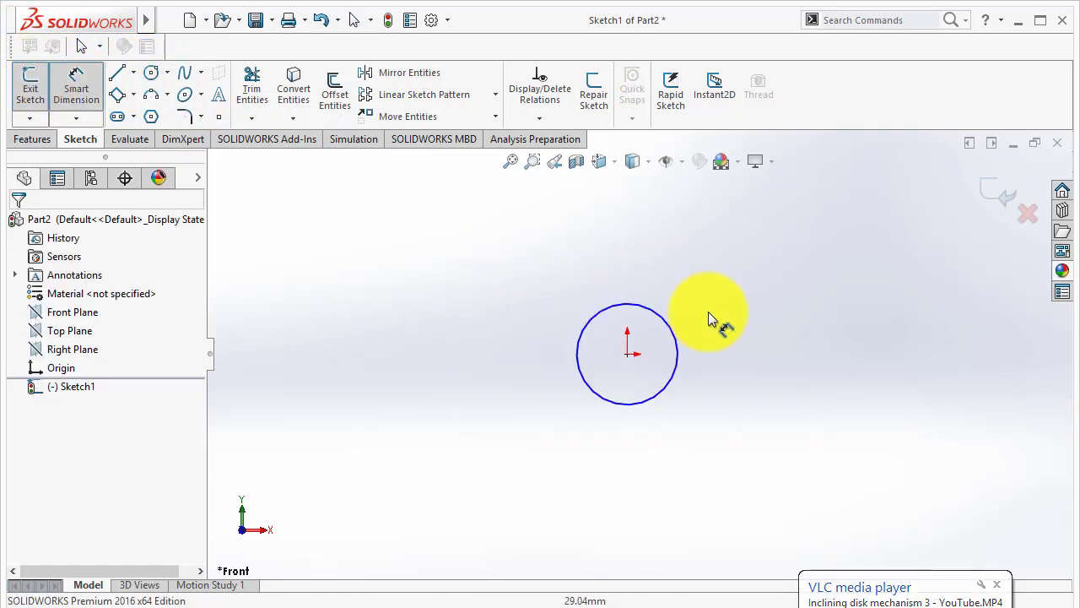
click(675, 331)
click(727, 284)
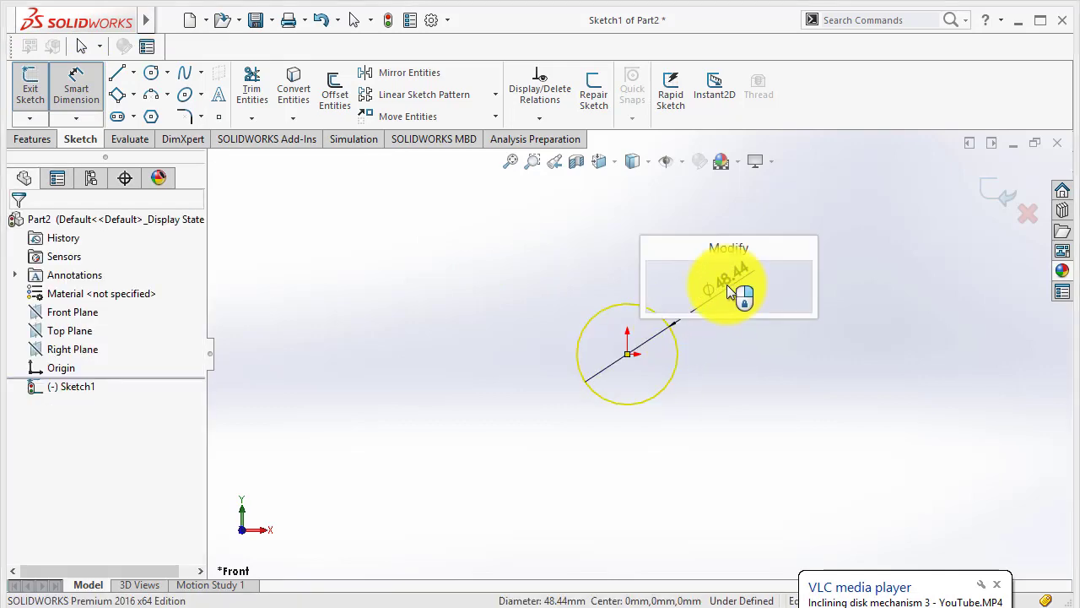
text(50)
key(Return)
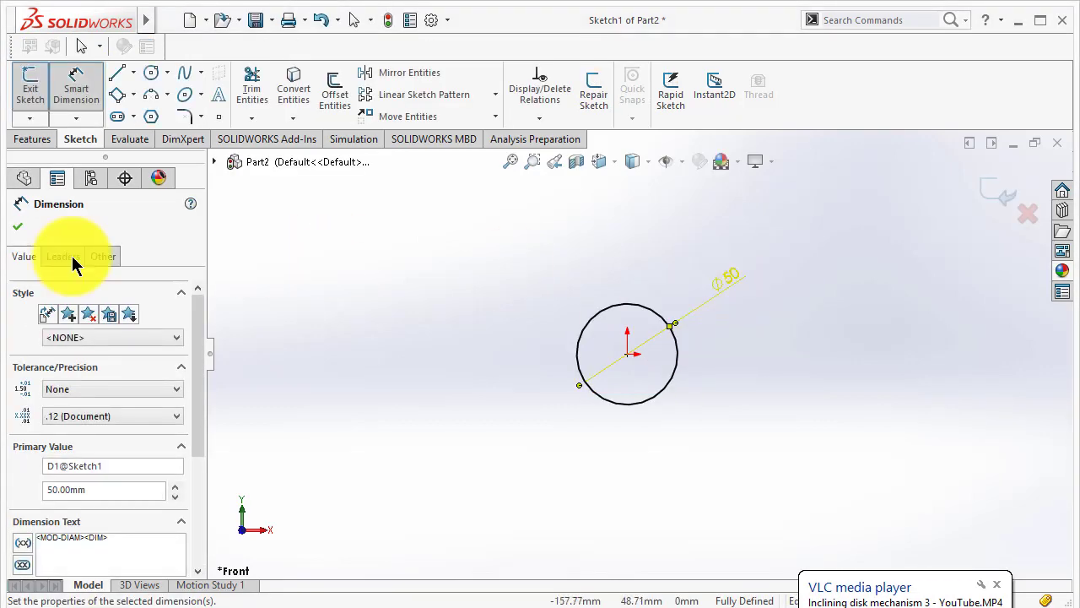
Step: Extrude the circle 60 mm into a solid cylinder
click(31, 139)
click(37, 89)
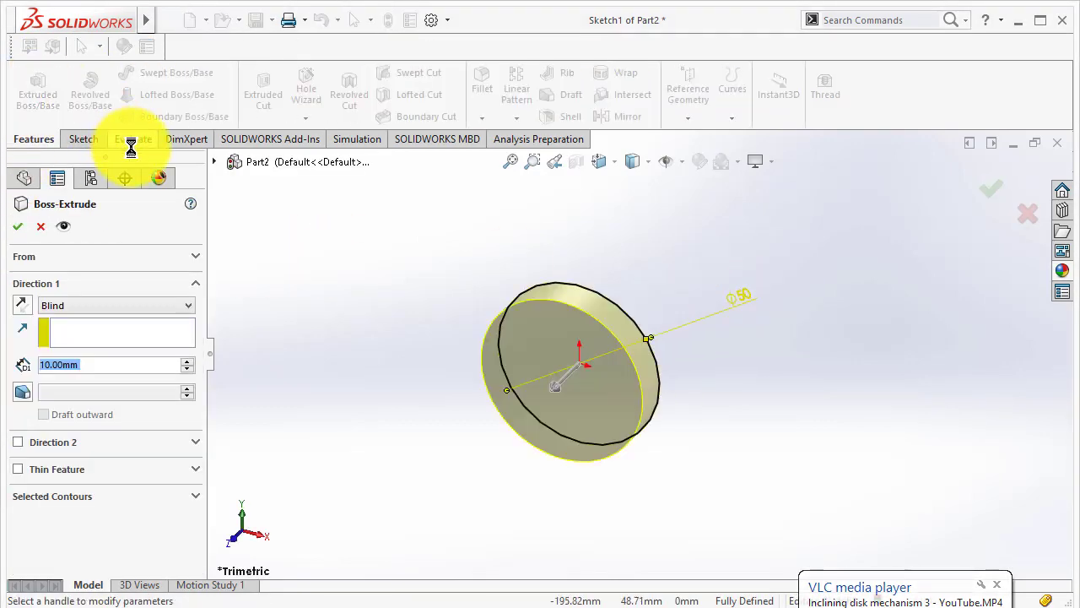
text(0)
key(Return)
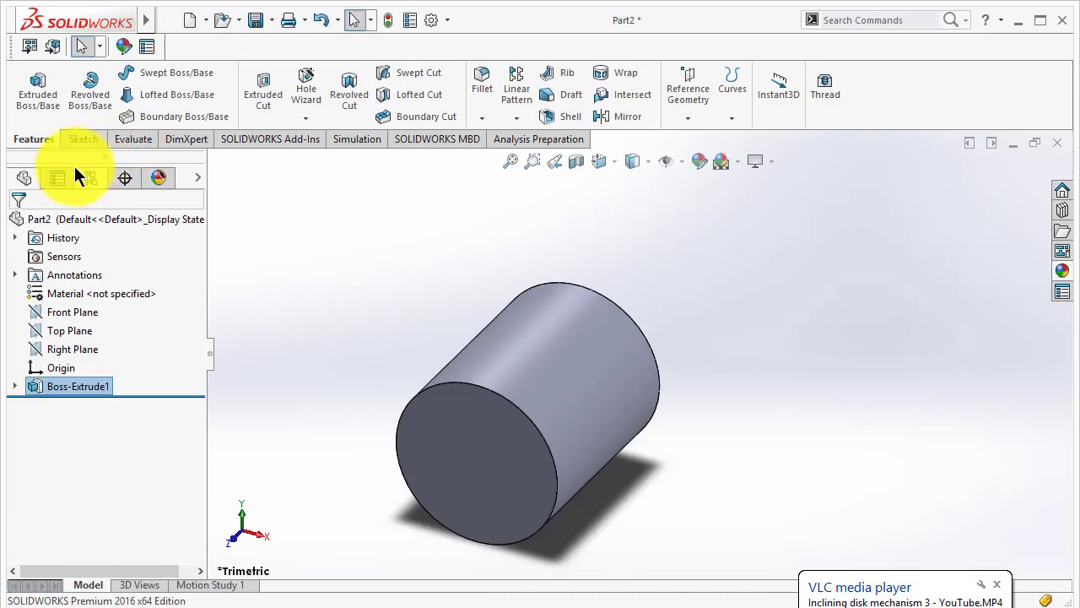
Step: Finish the extrusion, then sketch a triangle over the cylinder's lower end on Top Plane
click(71, 313)
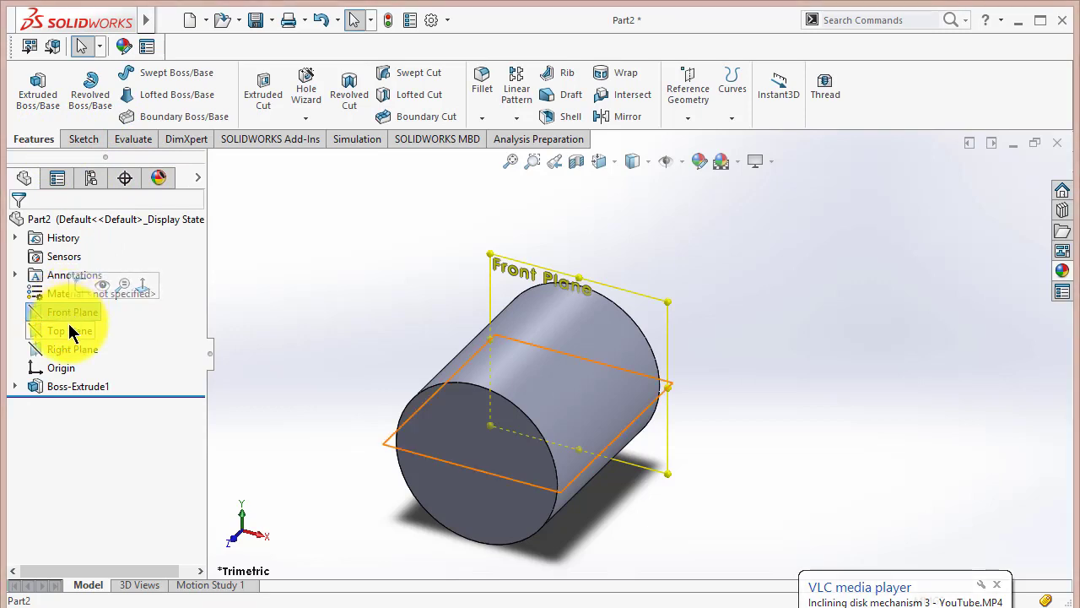
click(71, 331)
click(81, 310)
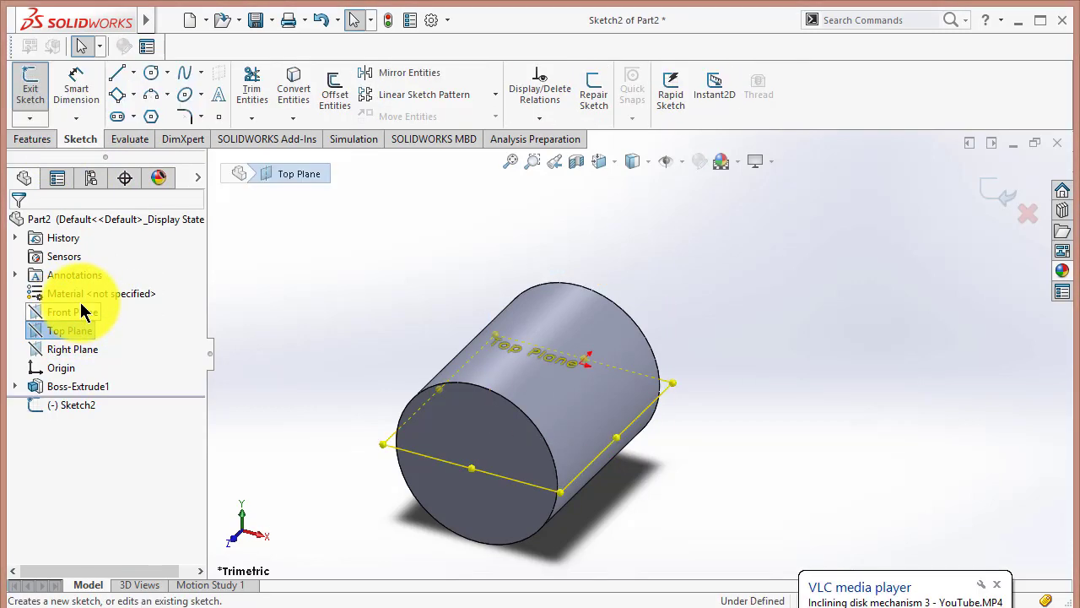
click(117, 74)
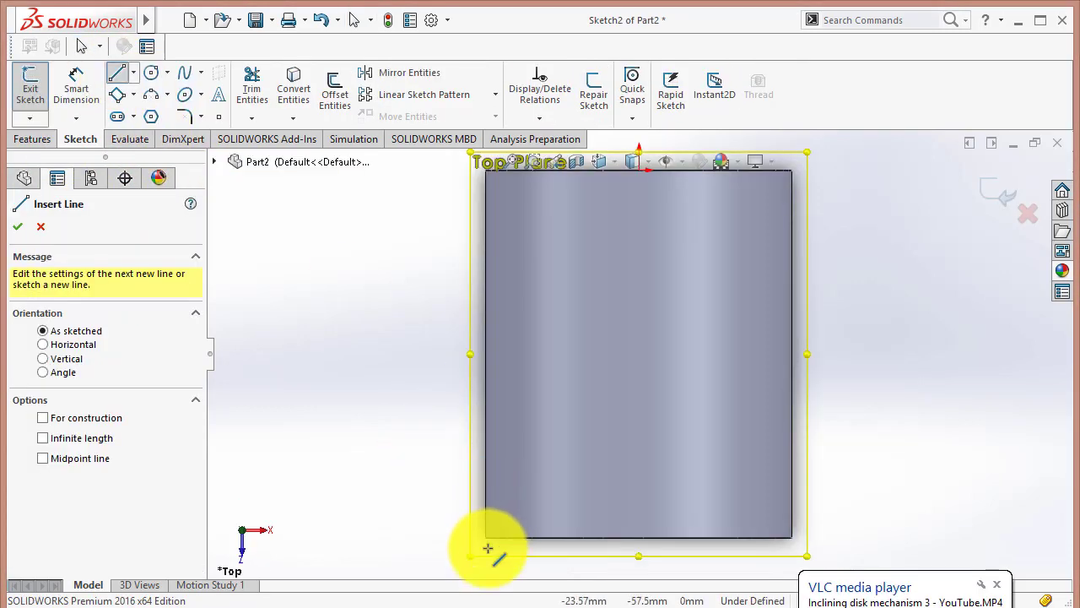
click(487, 536)
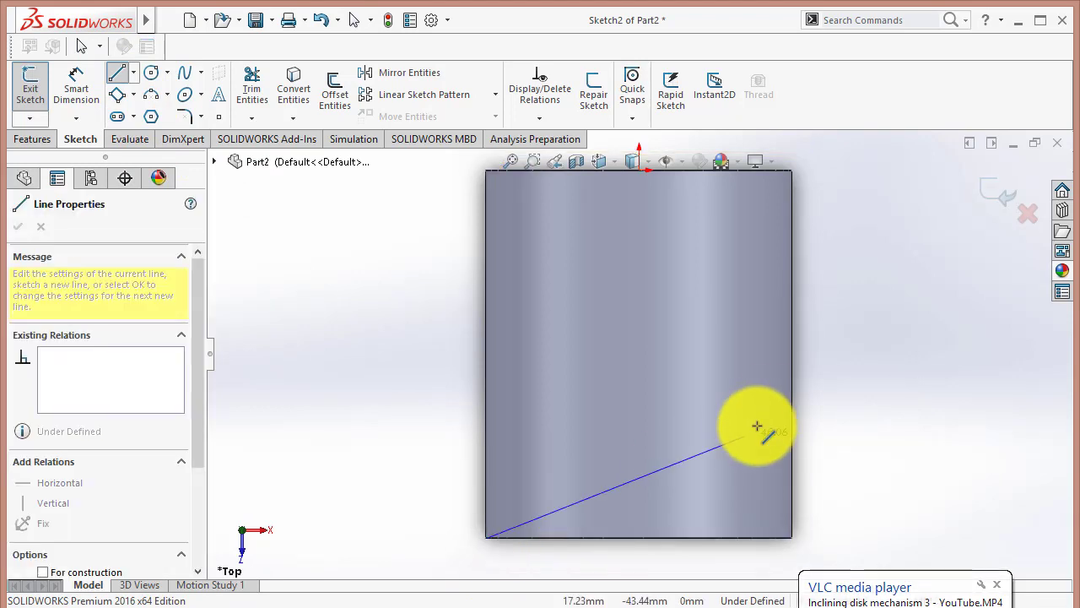
click(791, 379)
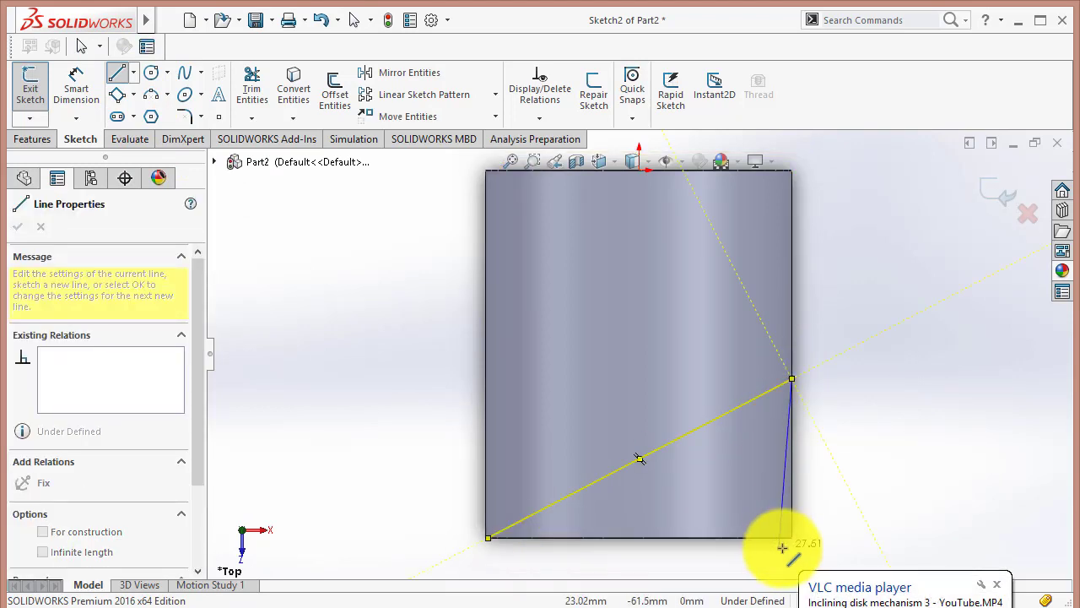
click(794, 538)
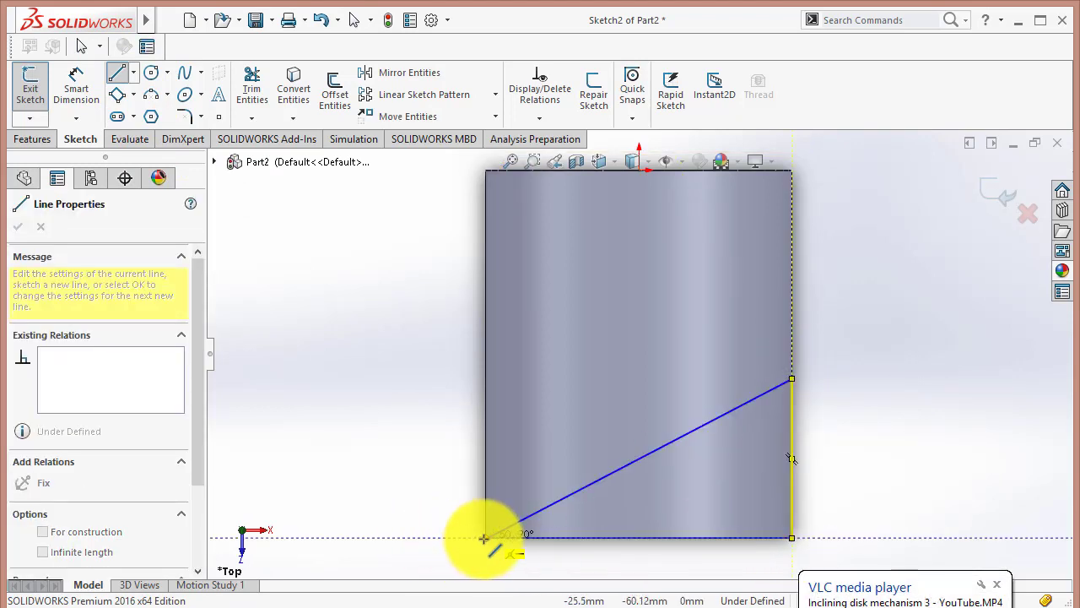
click(484, 538)
Step: Dimension the triangle's diagonal at 30° to the bottom edge
click(76, 89)
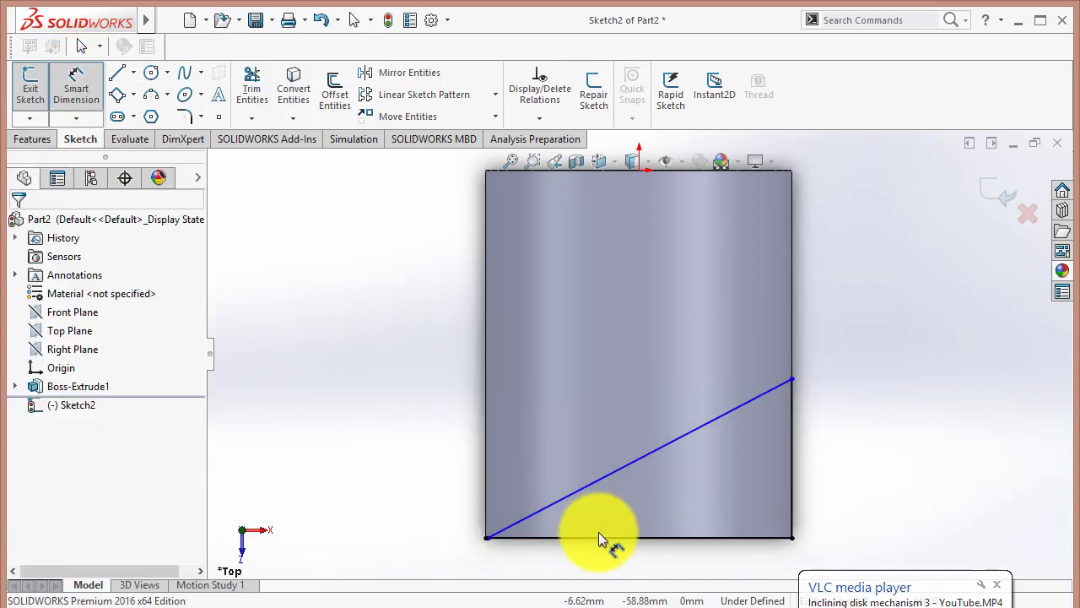
click(600, 539)
click(595, 489)
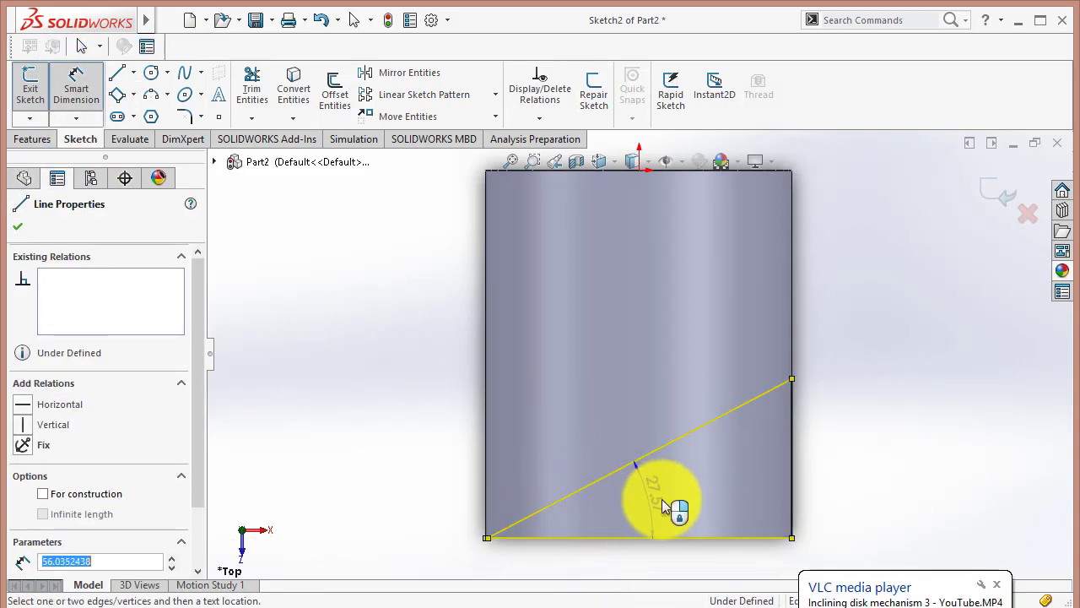
click(818, 475)
text(30)
key(Return)
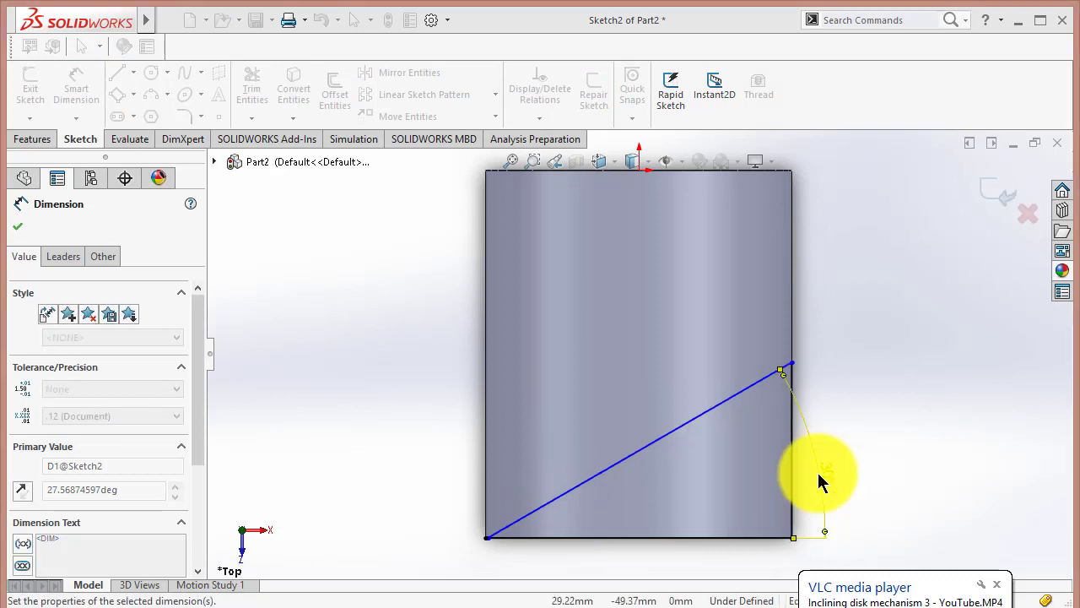
Step: Extrude-cut the triangular region Mid Plane through the cylinder
click(36, 139)
click(263, 91)
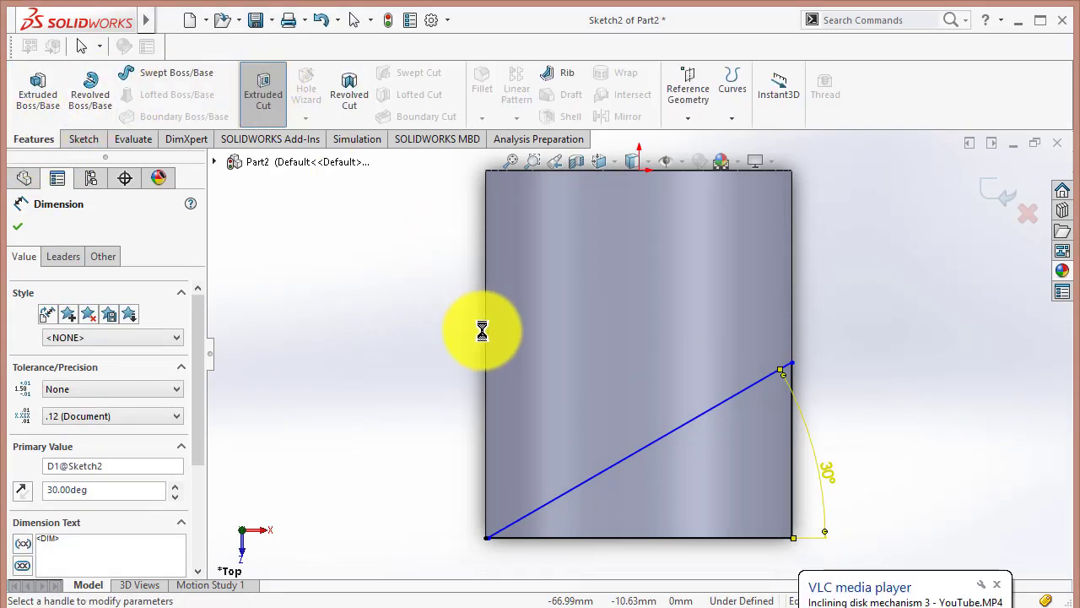
click(698, 469)
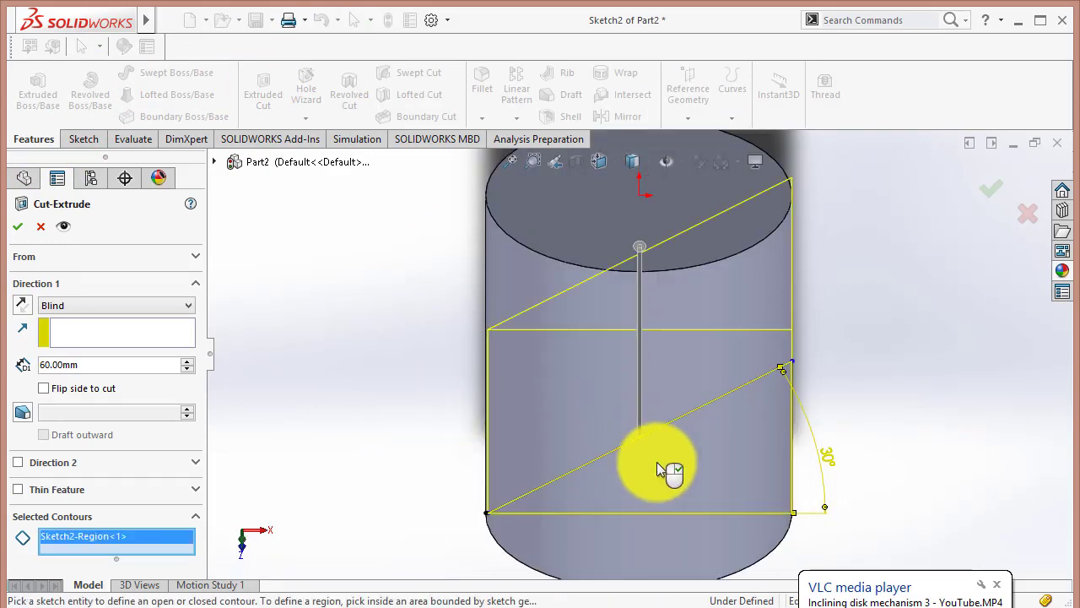
click(135, 306)
click(114, 404)
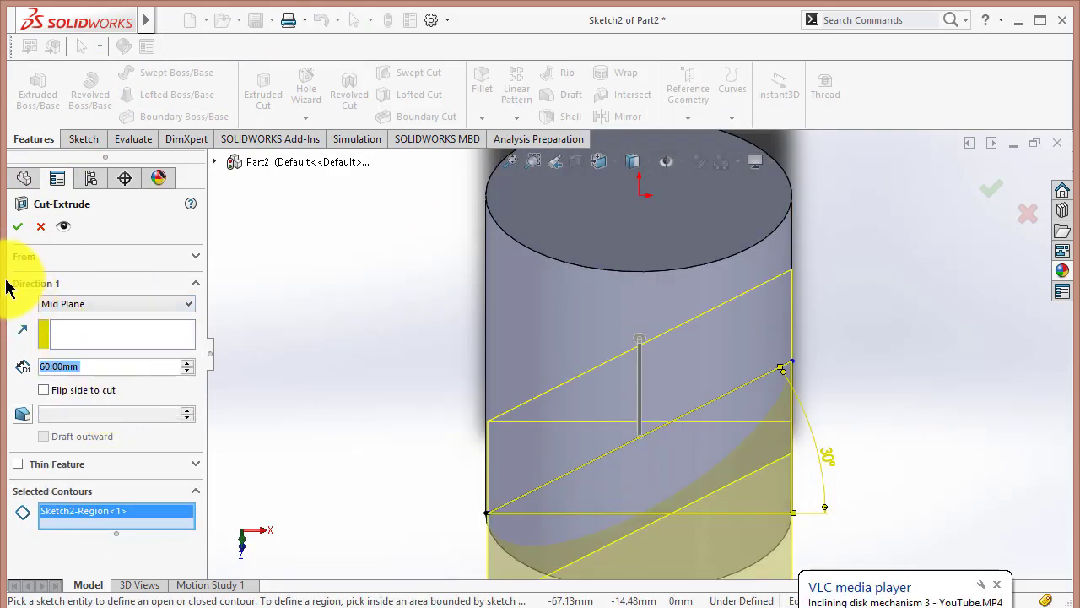
click(18, 226)
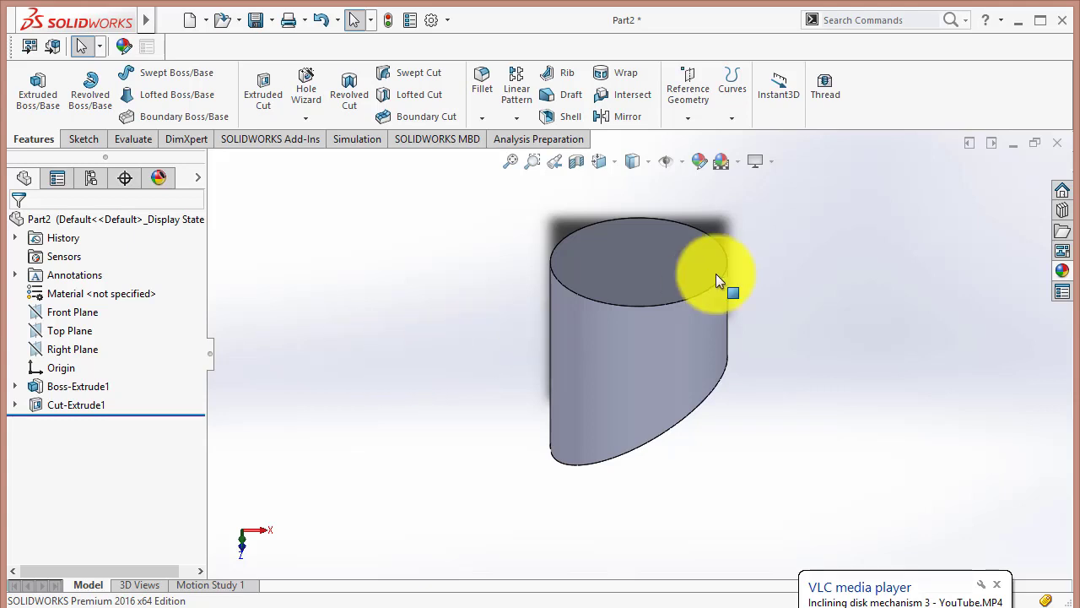
Step: Sketch a 20 mm diameter circle centred on the cylinder's top face
click(657, 273)
click(723, 224)
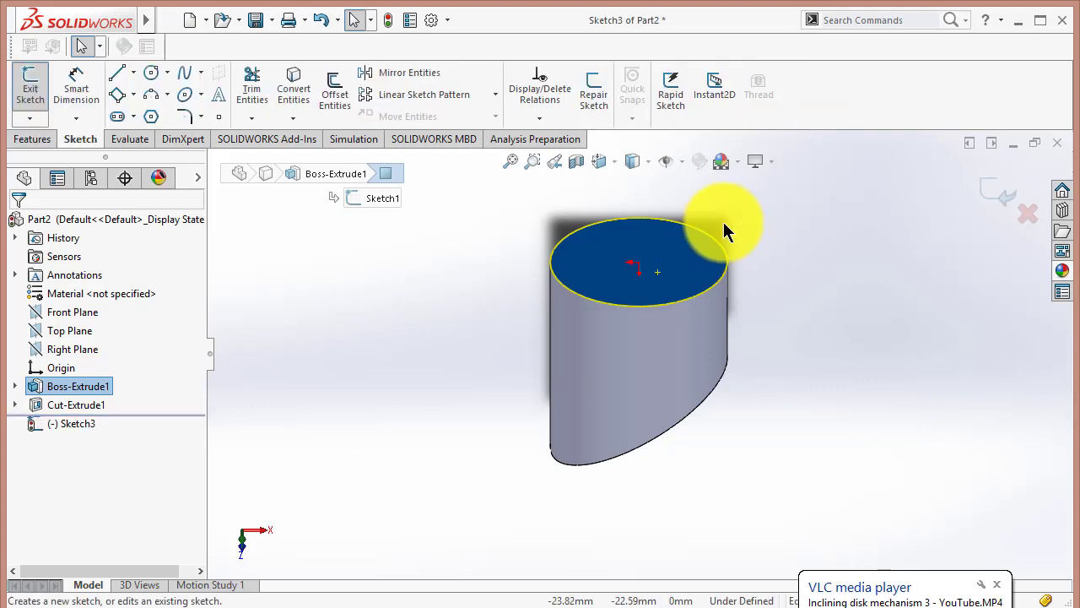
click(152, 74)
drag(641, 356, 714, 270)
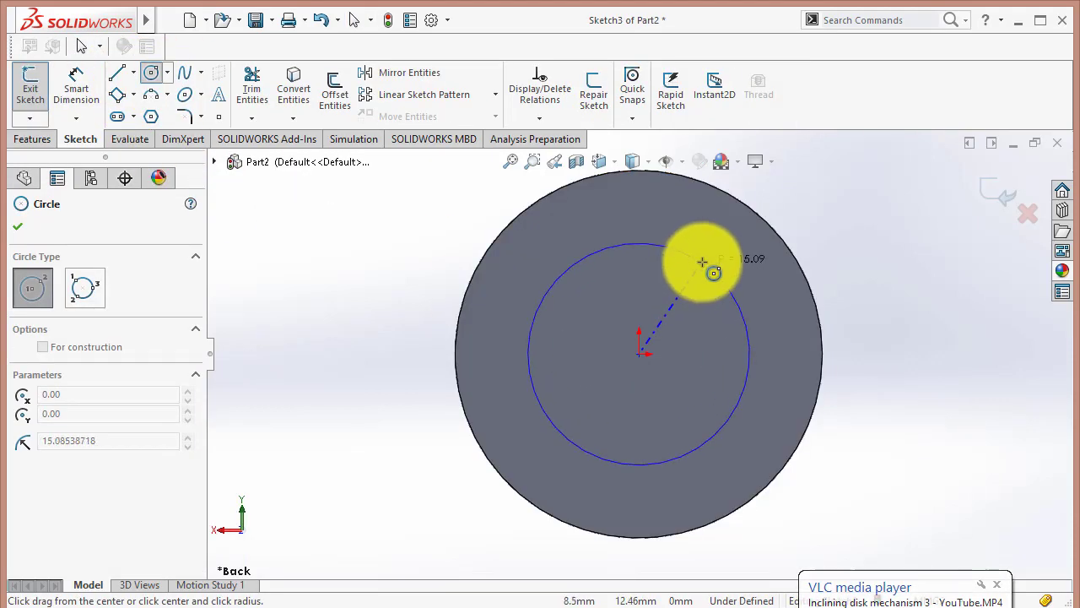
click(76, 87)
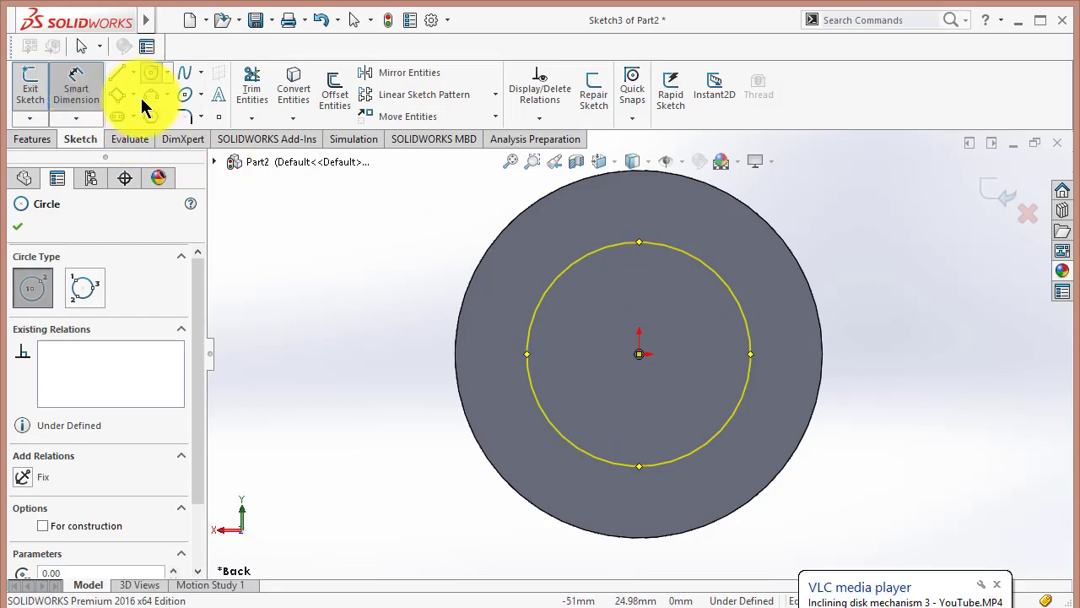
click(737, 306)
click(904, 302)
text(20)
key(Return)
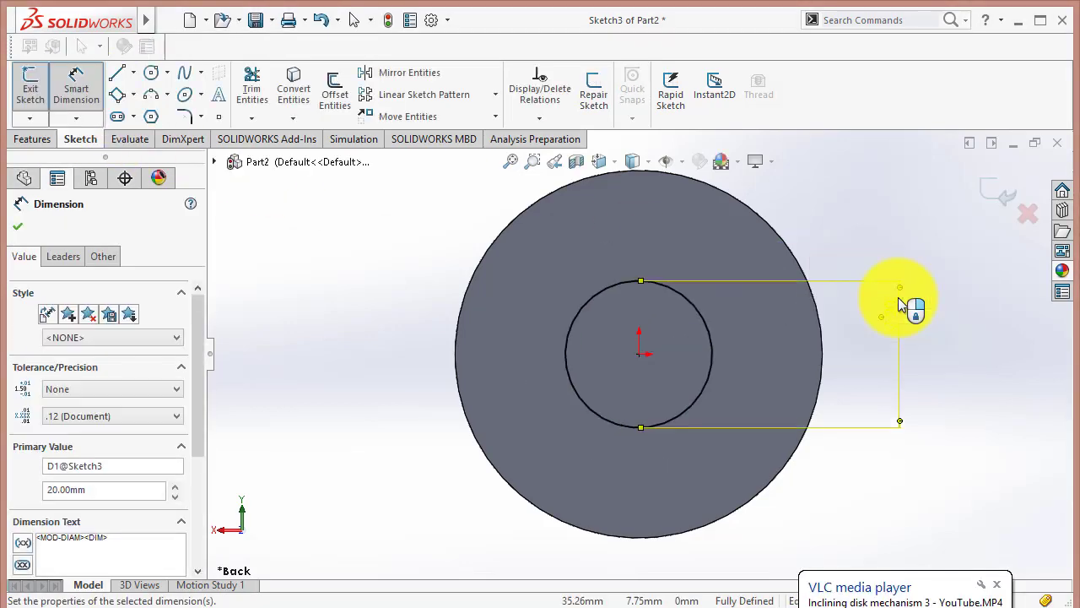
Step: Close a stray media player popup list
click(76, 117)
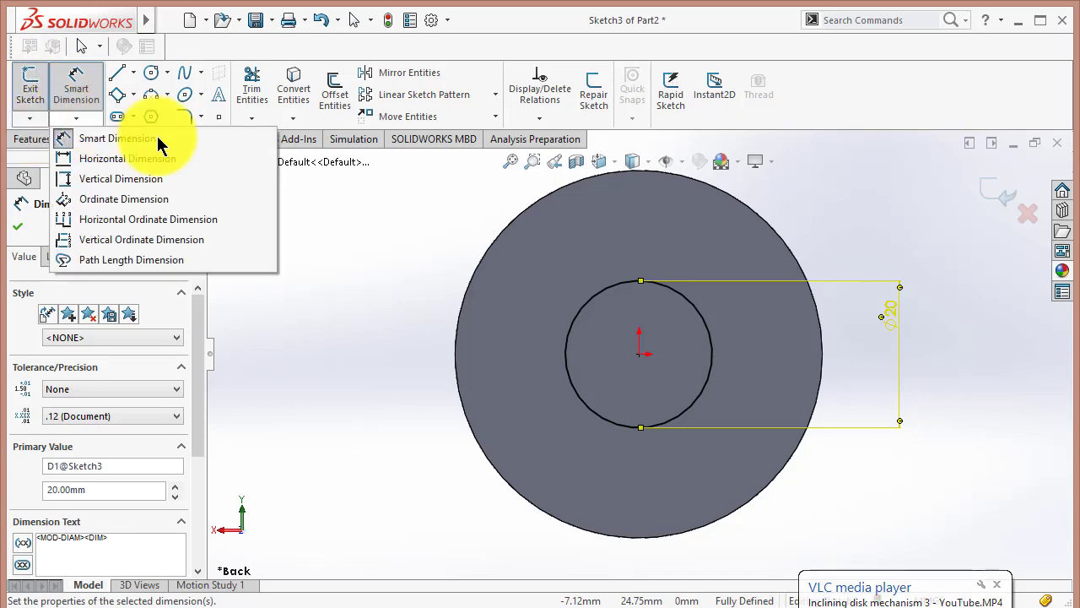
click(1003, 593)
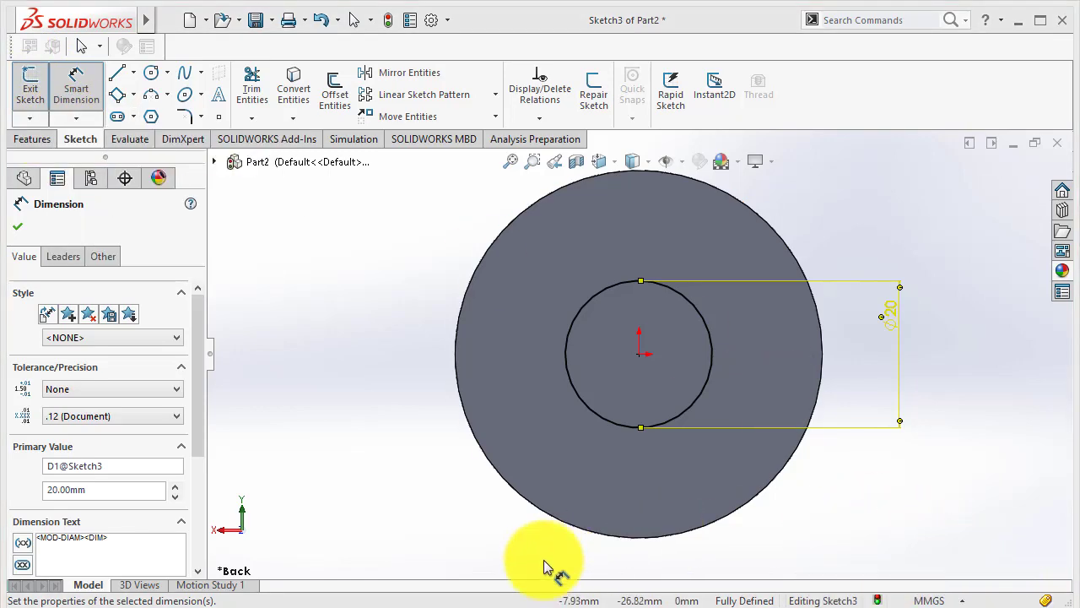
right_click(494, 604)
click(479, 584)
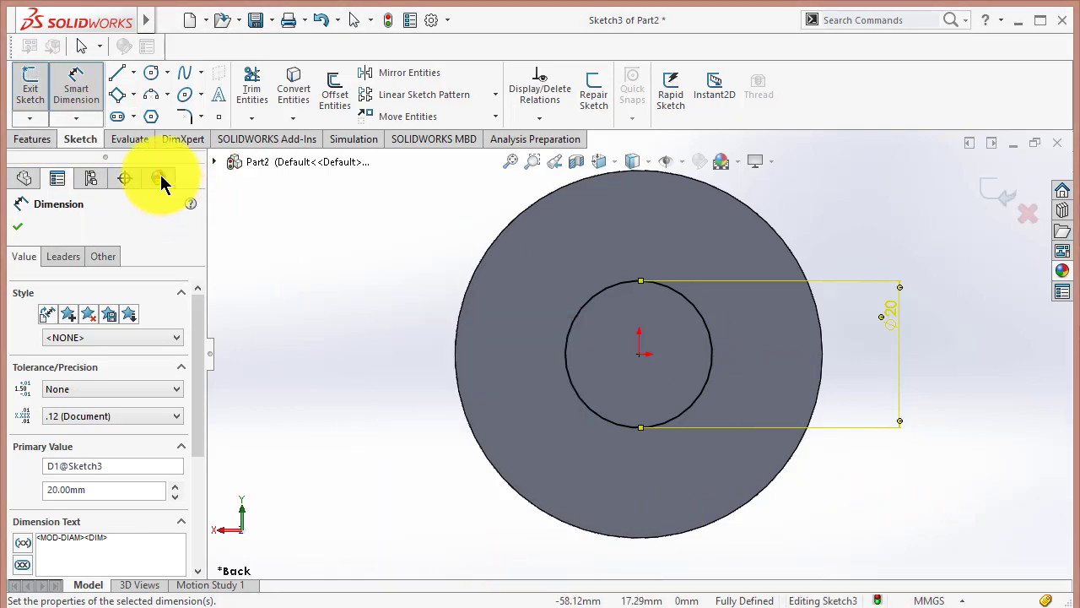
Step: Extrude the circle 20 mm into a shaft, view it isometric, and save the part as su
click(36, 141)
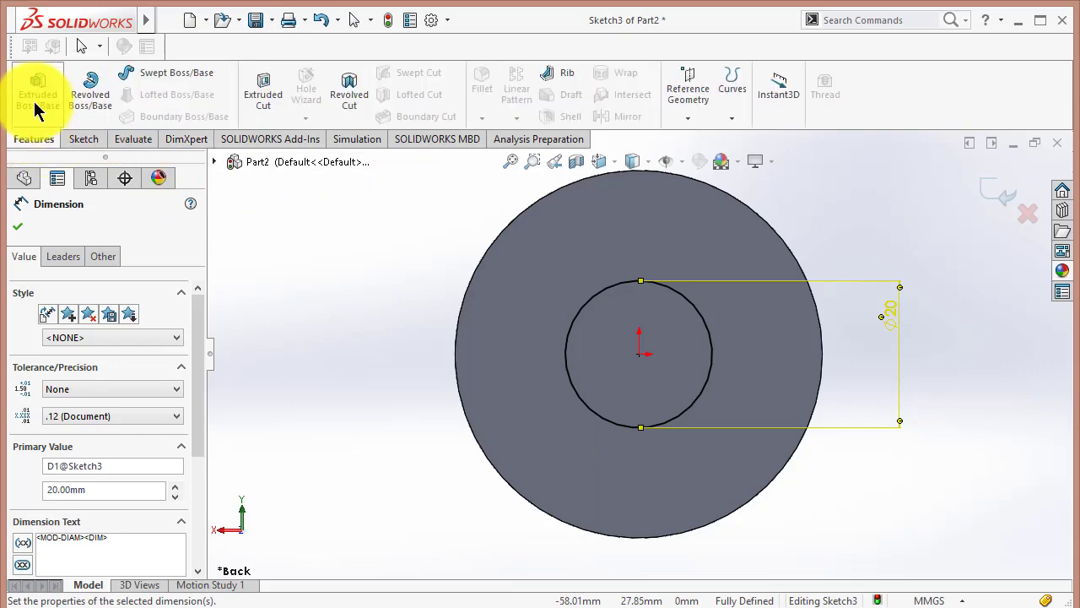
click(36, 97)
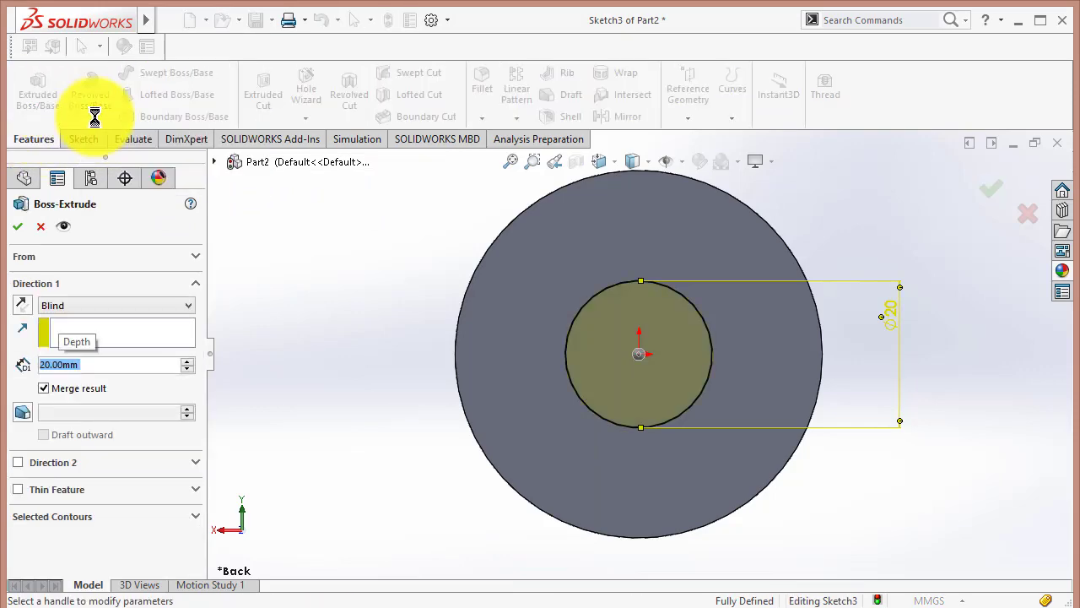
key(Return)
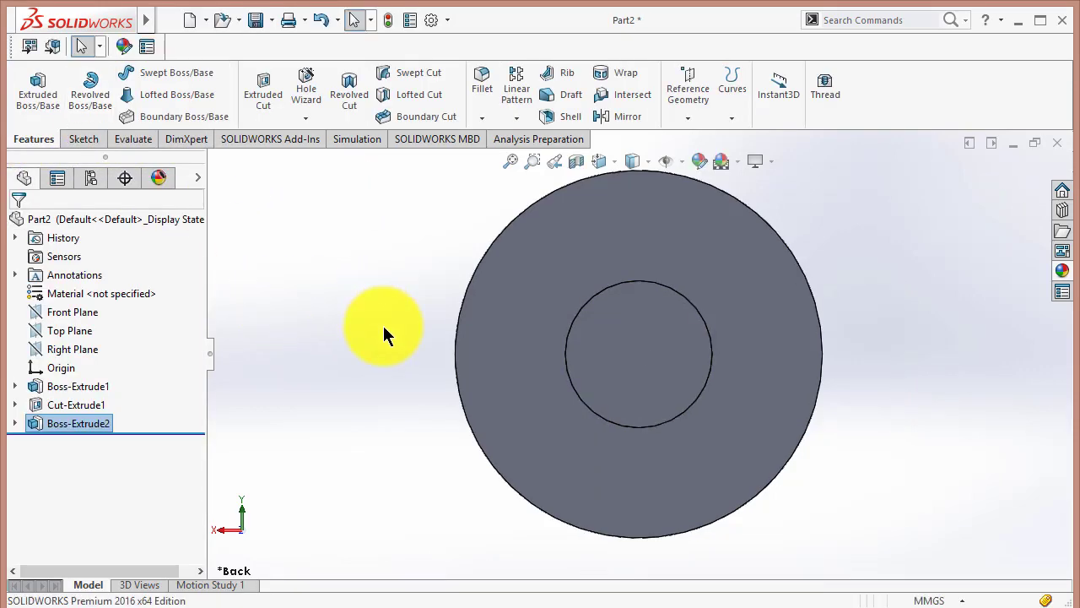
key(ctrl+7)
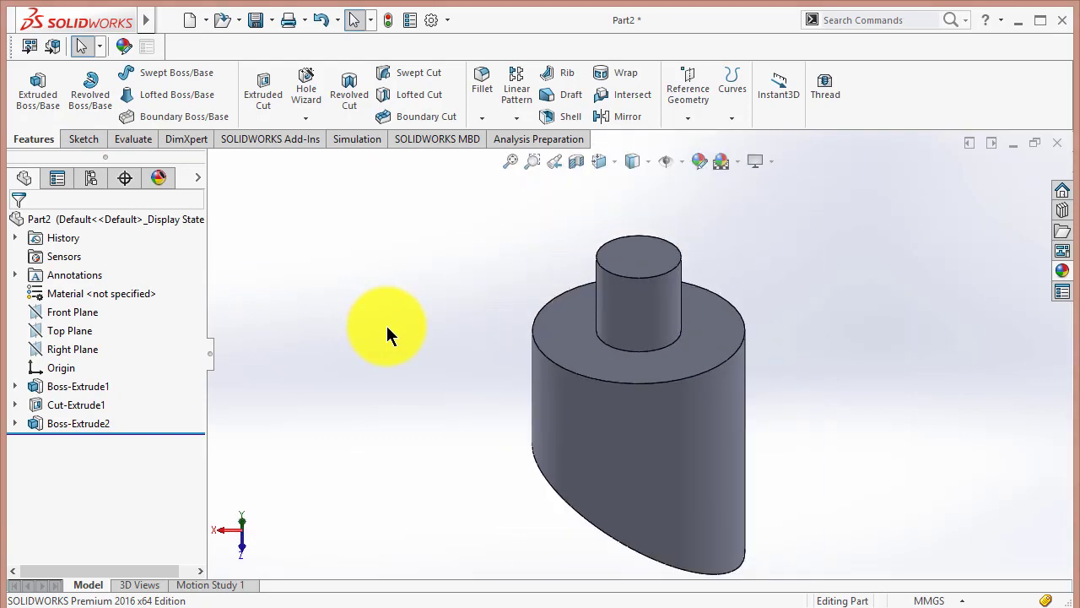
key(ctrl+s)
text(su)
key(Return)
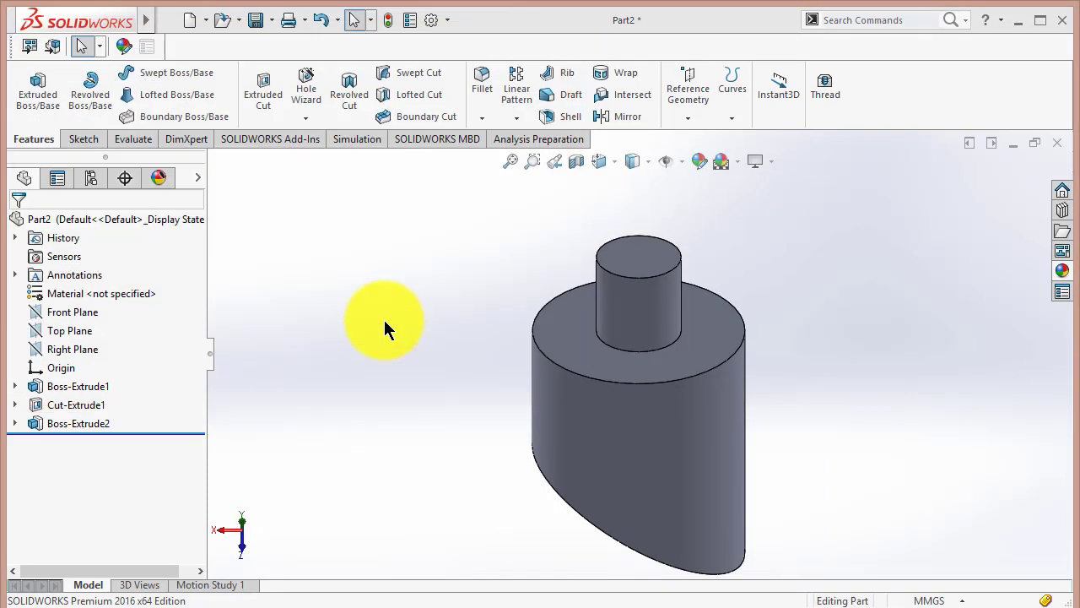
Step: Create a new part and sketch a vertical straight slot from the origin on the Front Plane
click(186, 22)
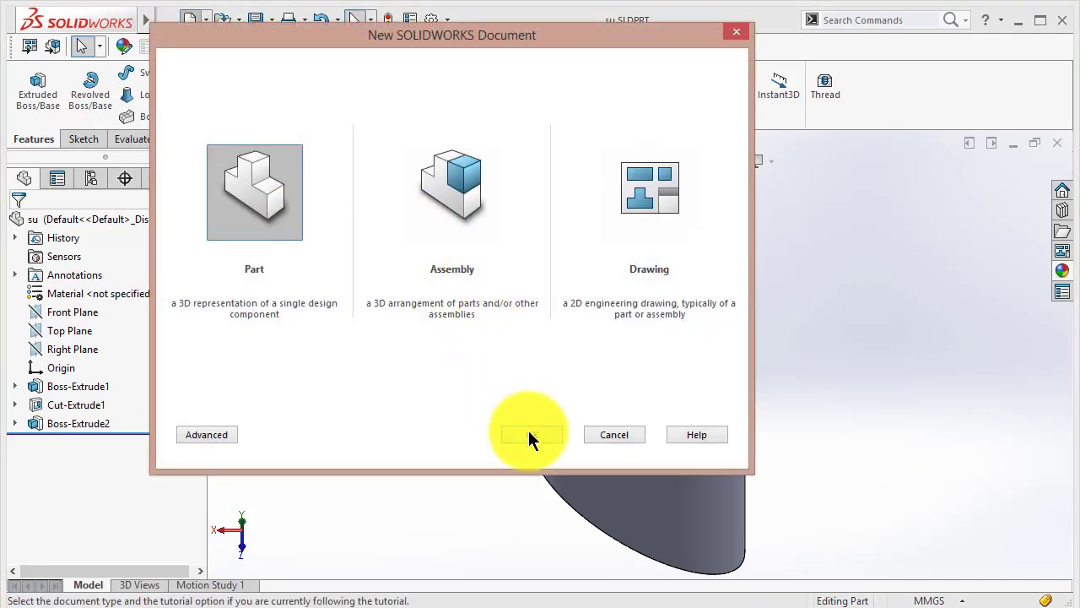
click(529, 435)
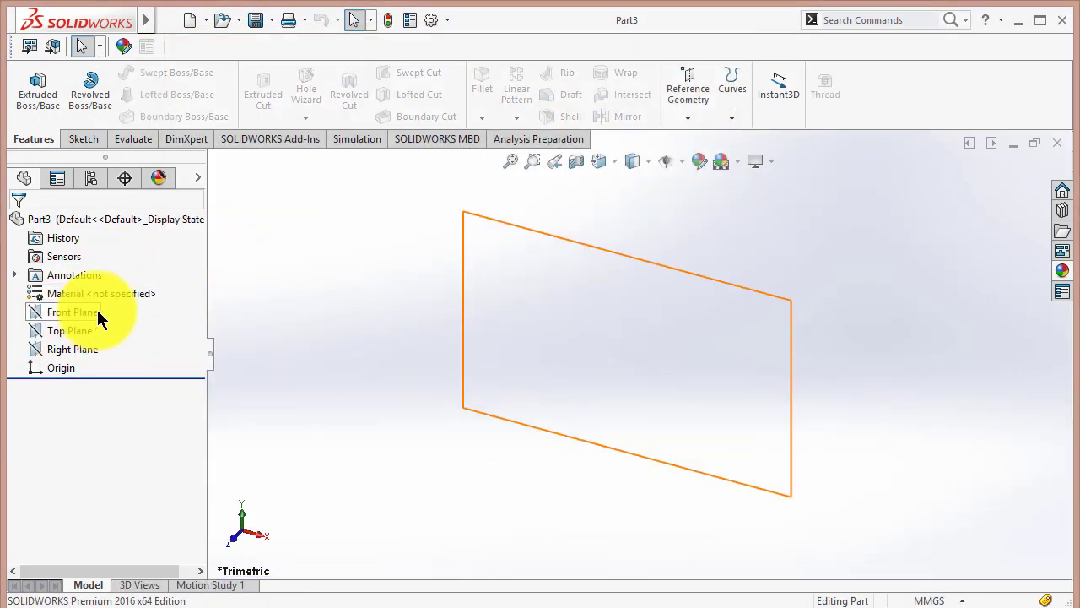
click(97, 312)
click(81, 286)
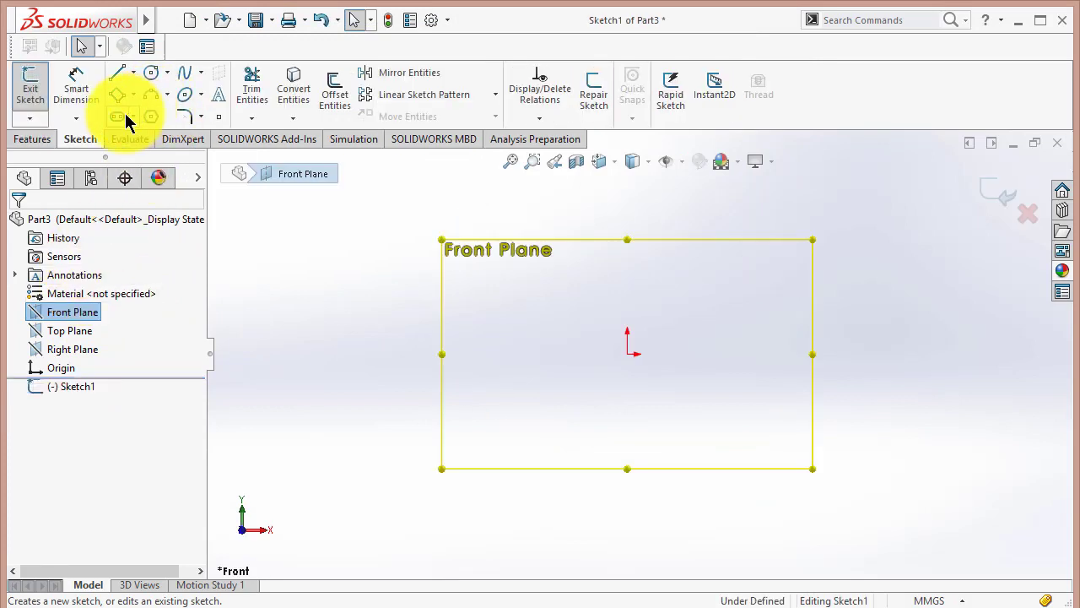
click(117, 118)
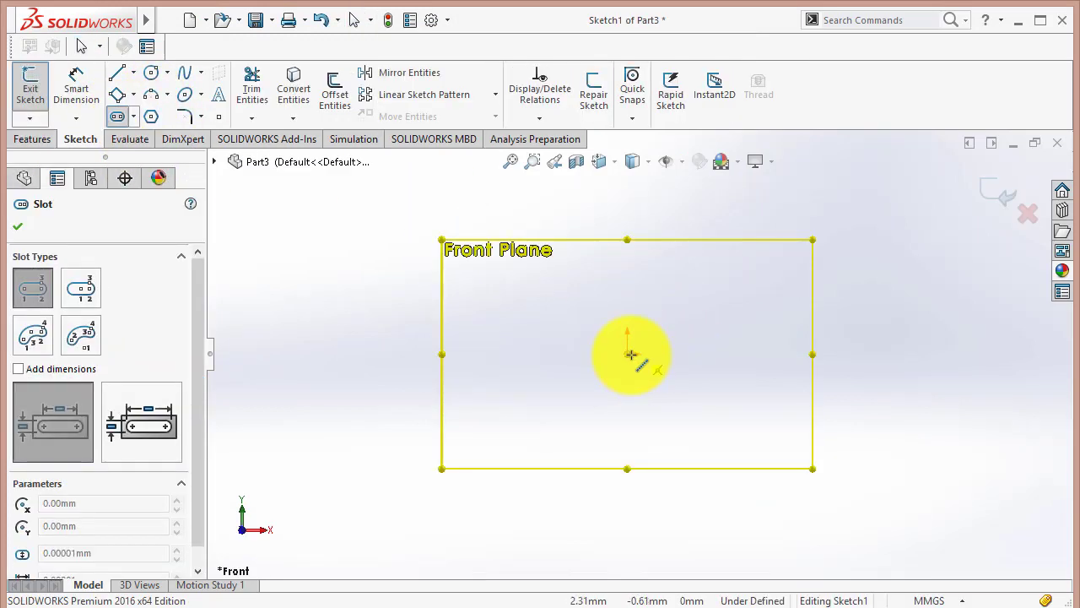
click(629, 354)
click(628, 466)
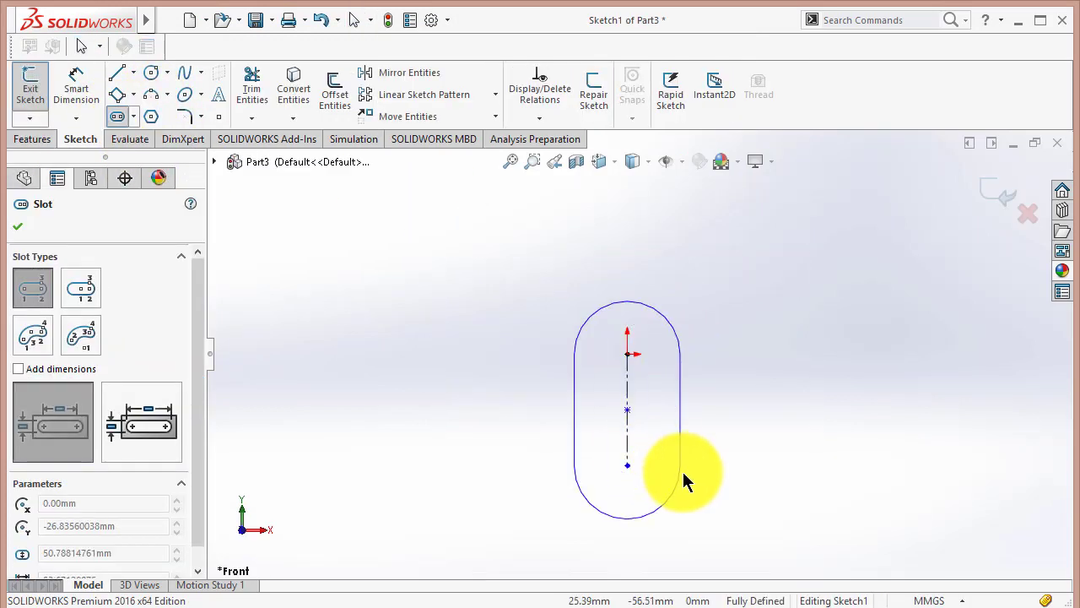
click(708, 463)
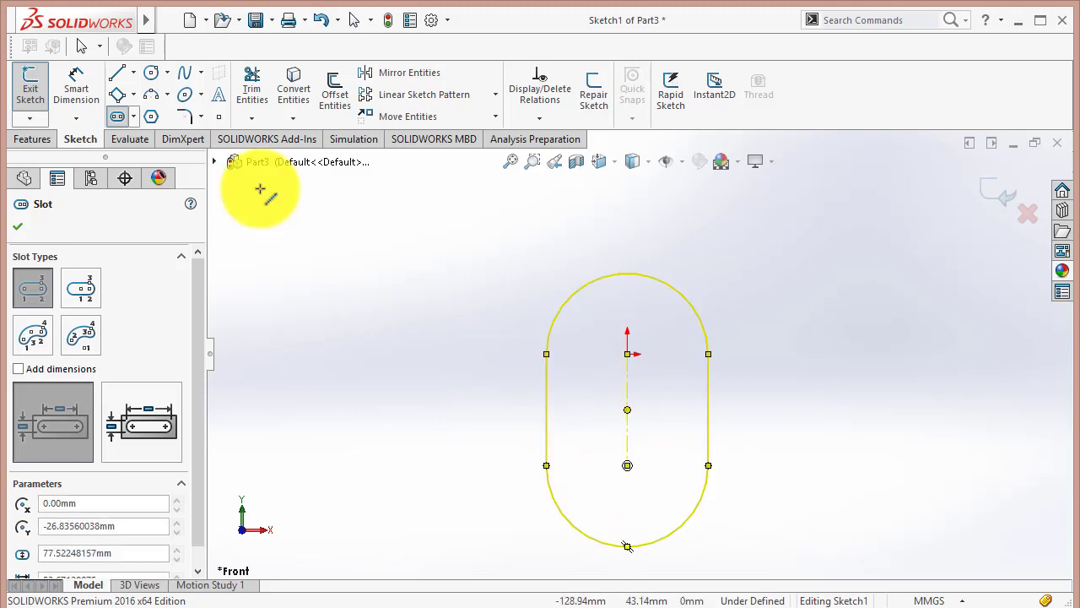
Step: Draw circles centred at the slot's lower and upper ends
click(150, 73)
click(627, 467)
click(651, 486)
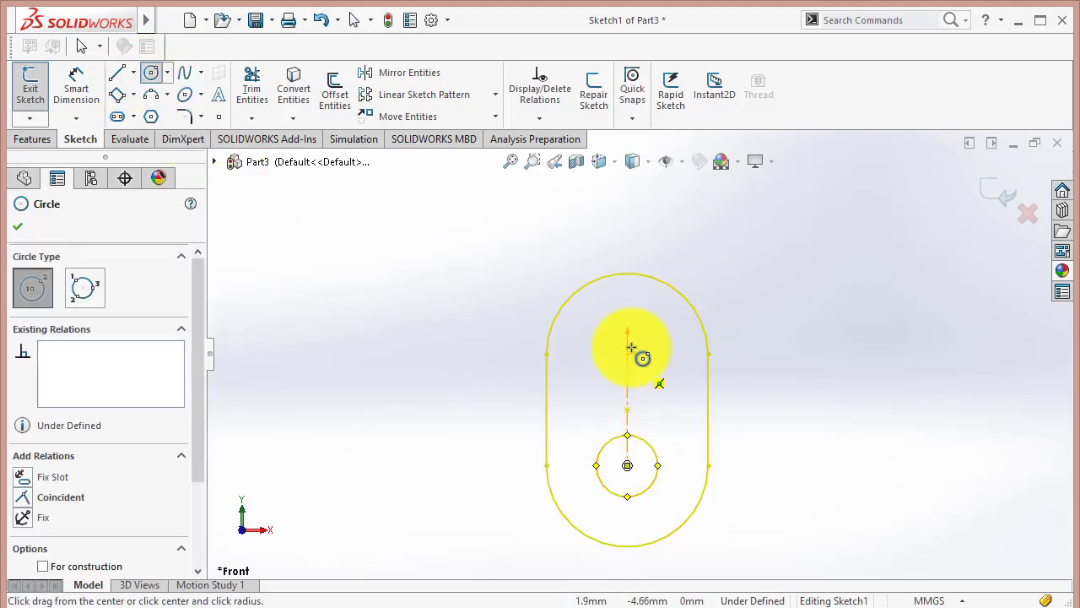
click(630, 353)
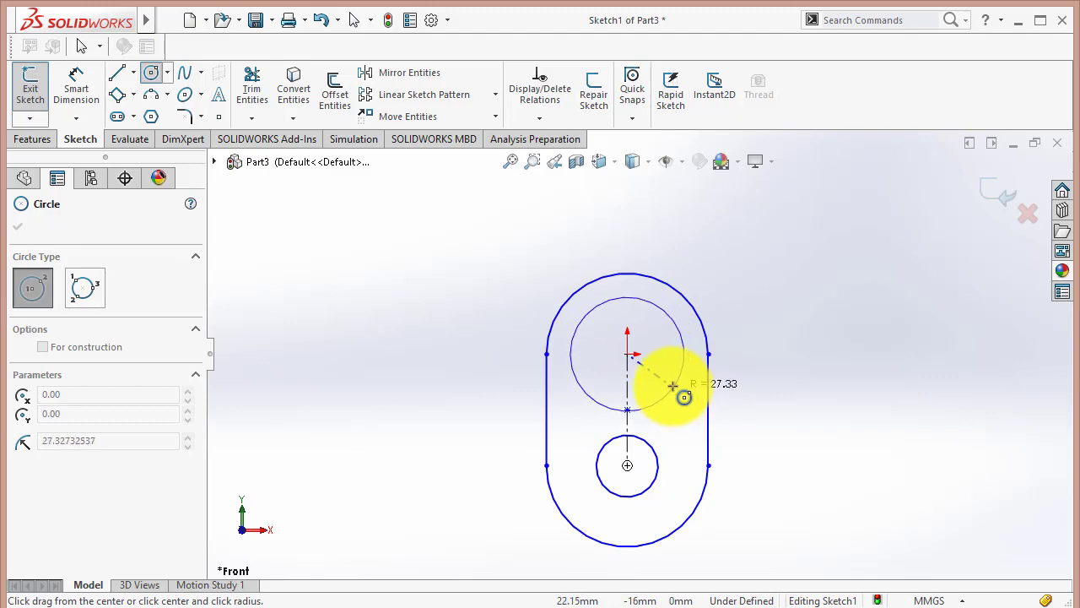
click(670, 385)
Step: Dimension the lower hole to Ø10 and the upper hole to Ø20
click(76, 84)
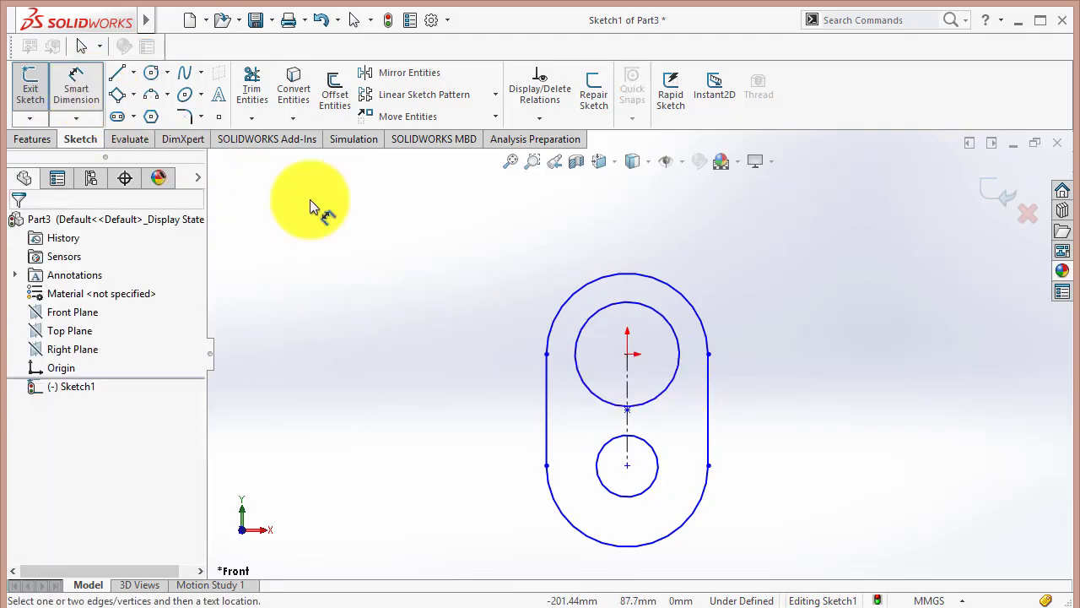
click(661, 453)
click(809, 467)
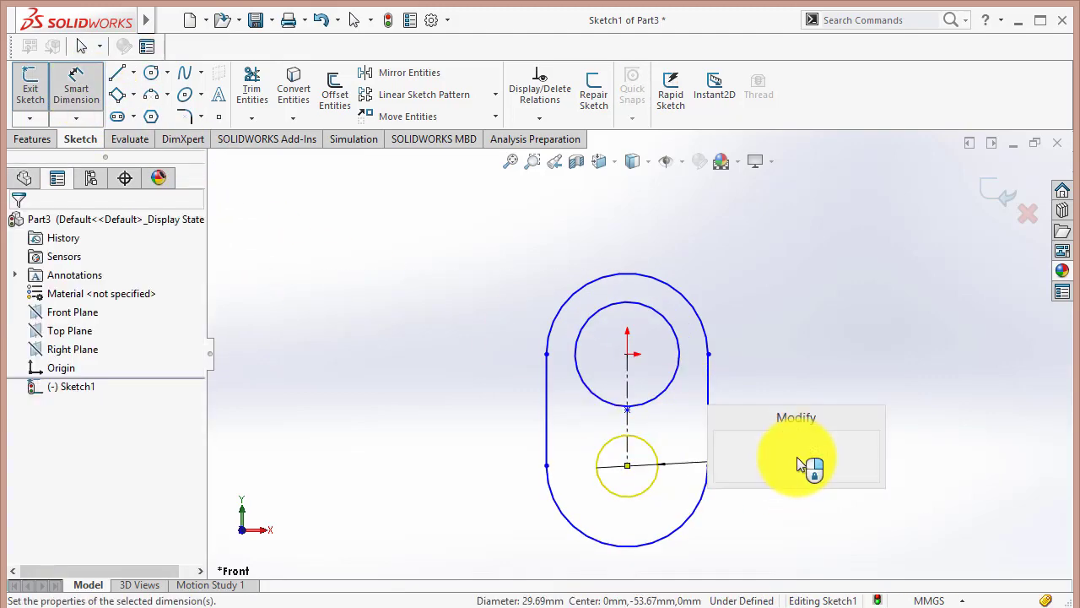
text(10)
key(Return)
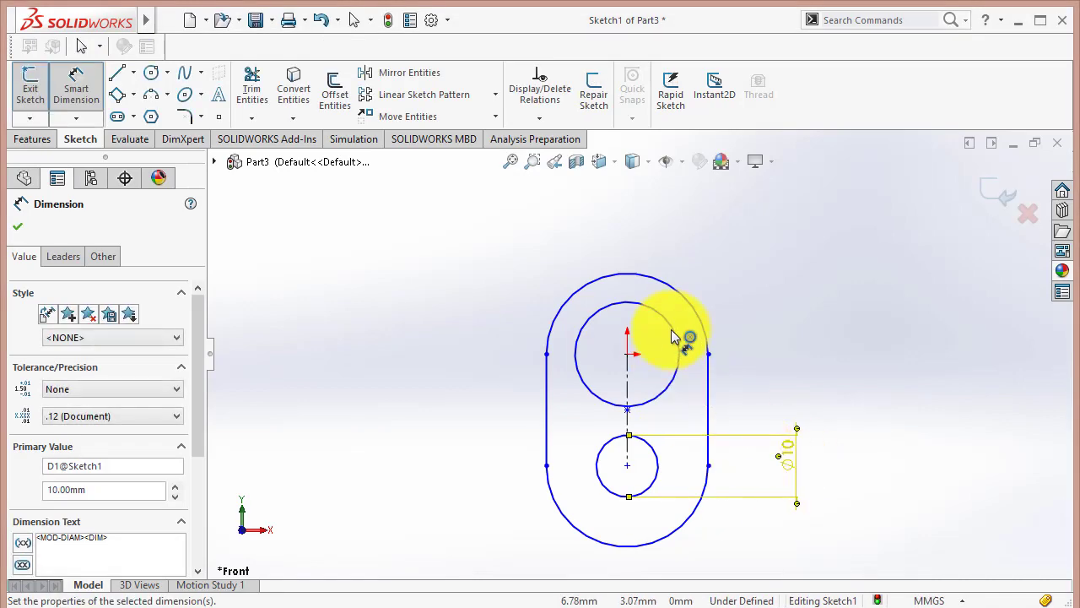
click(676, 332)
click(854, 319)
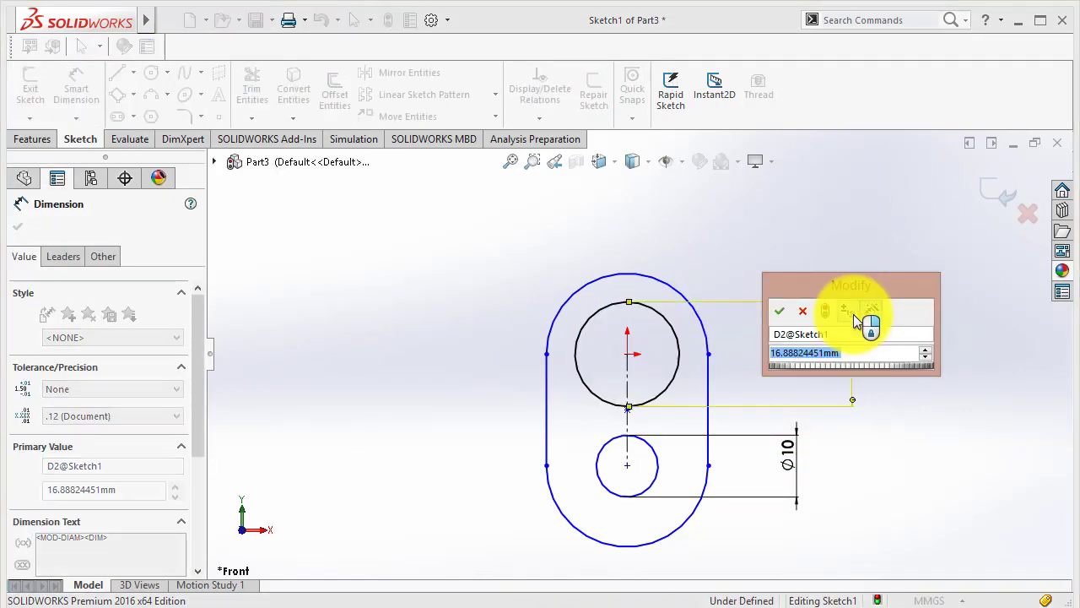
text(20)
key(Return)
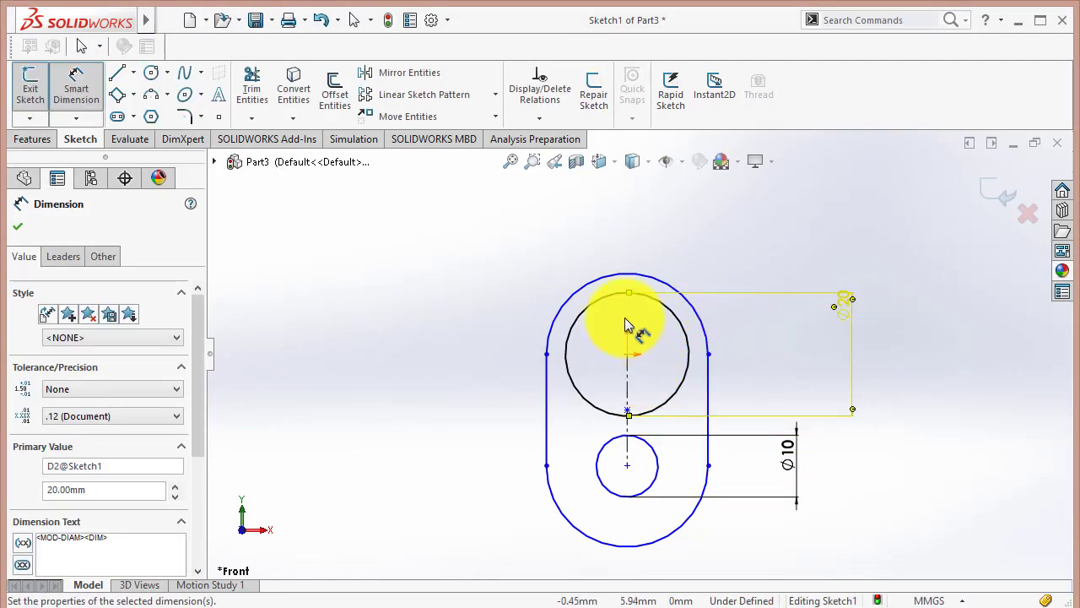
Step: Set the hole centre distance to 50 mm and the slot width to 25 mm
click(622, 471)
click(625, 465)
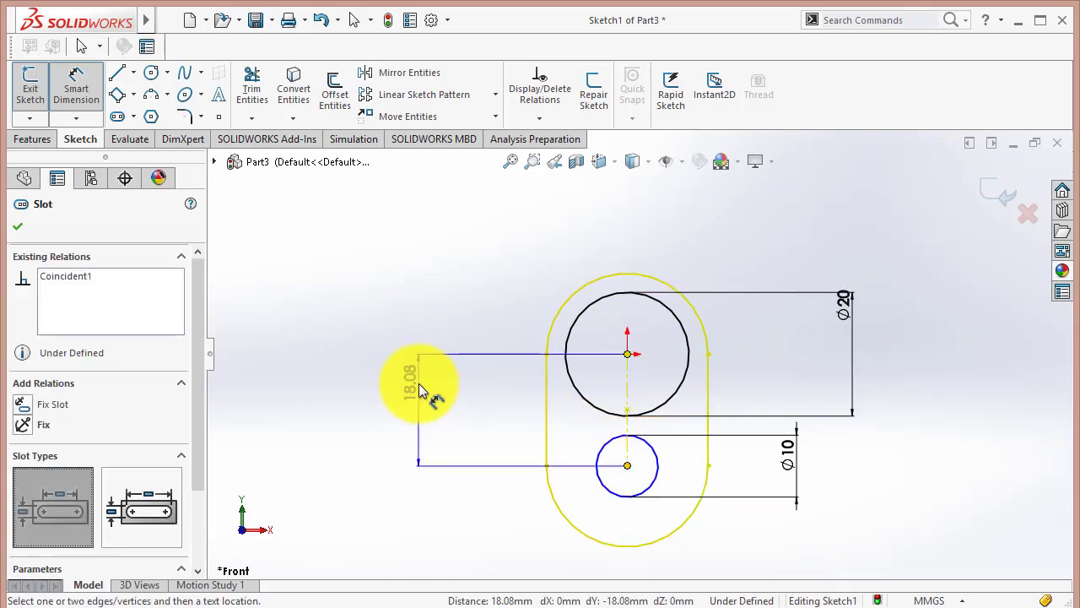
click(422, 397)
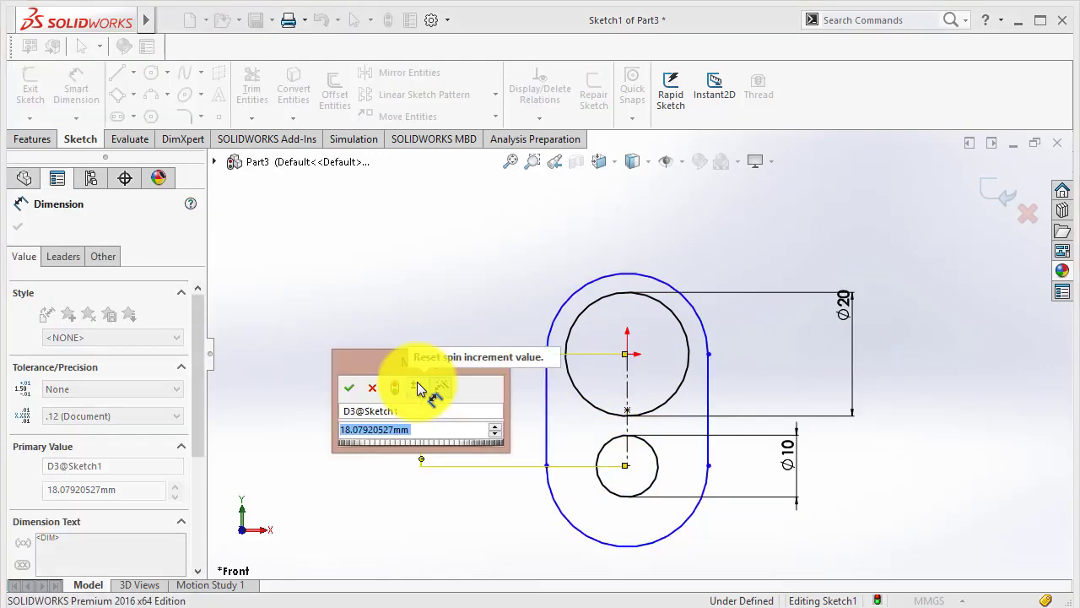
text(50)
key(Return)
scroll(597, 454, down, 3)
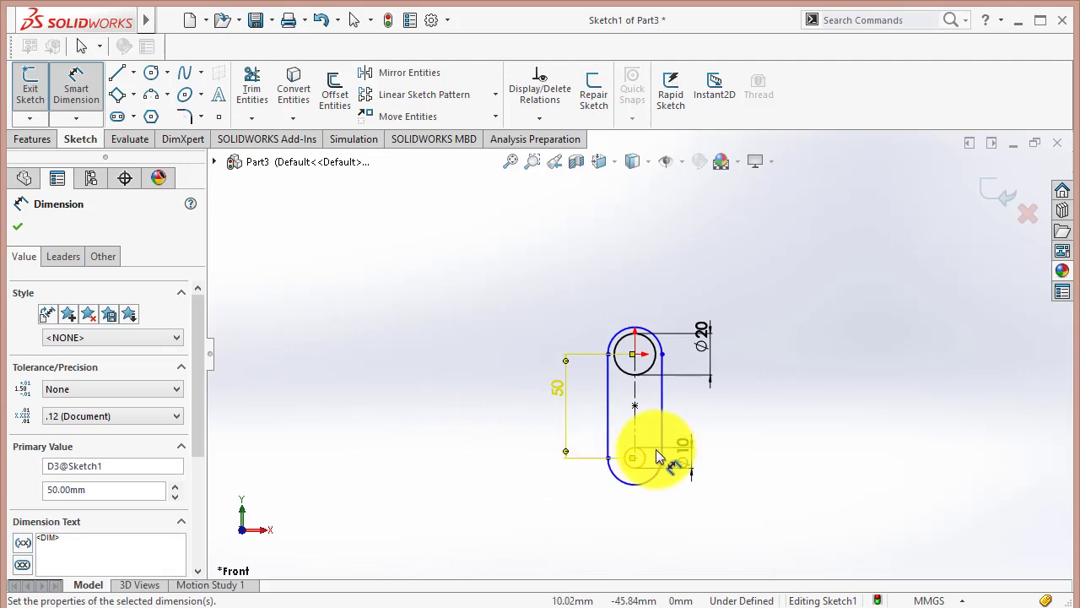
scroll(656, 456, down, 3)
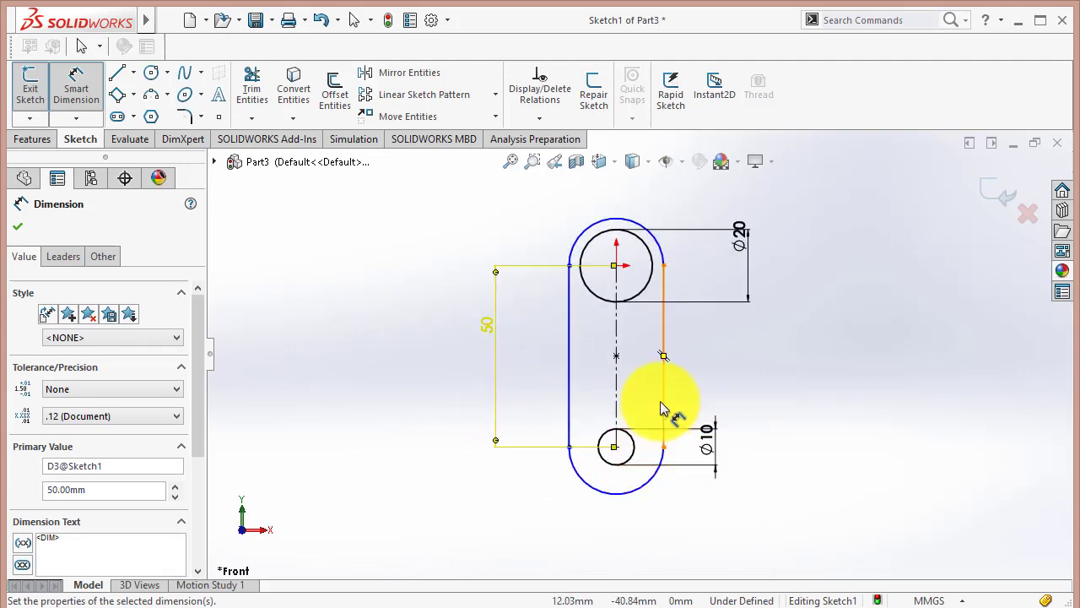
click(655, 348)
click(624, 193)
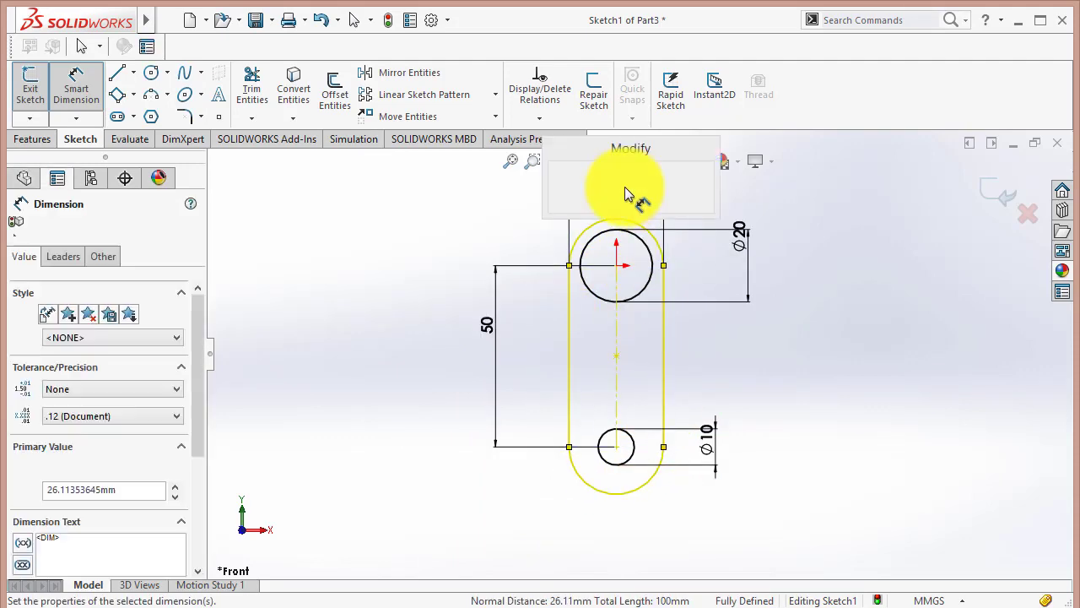
text(25)
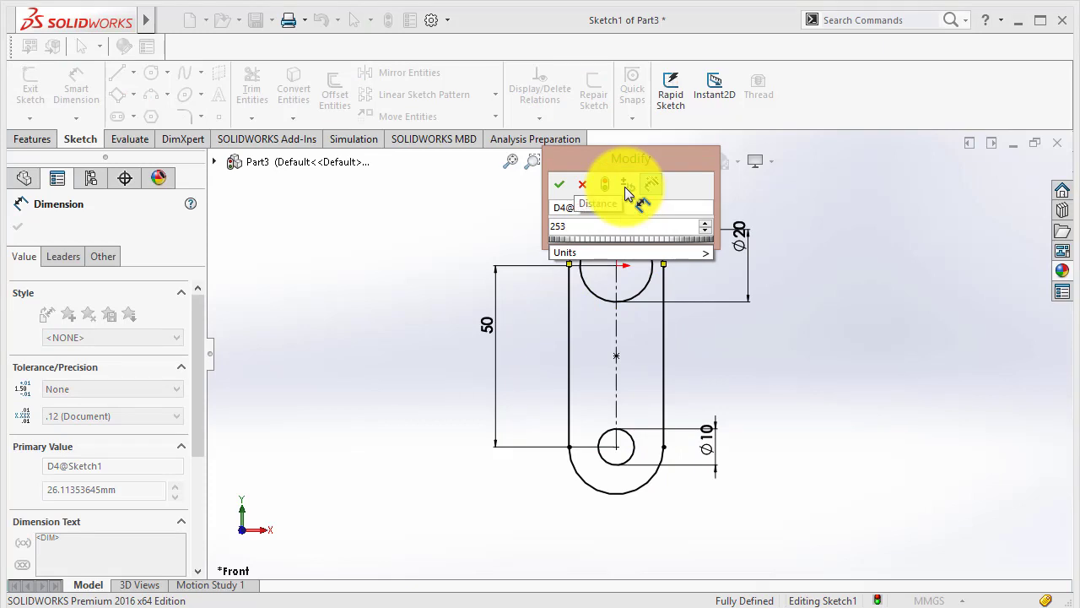
key(Return)
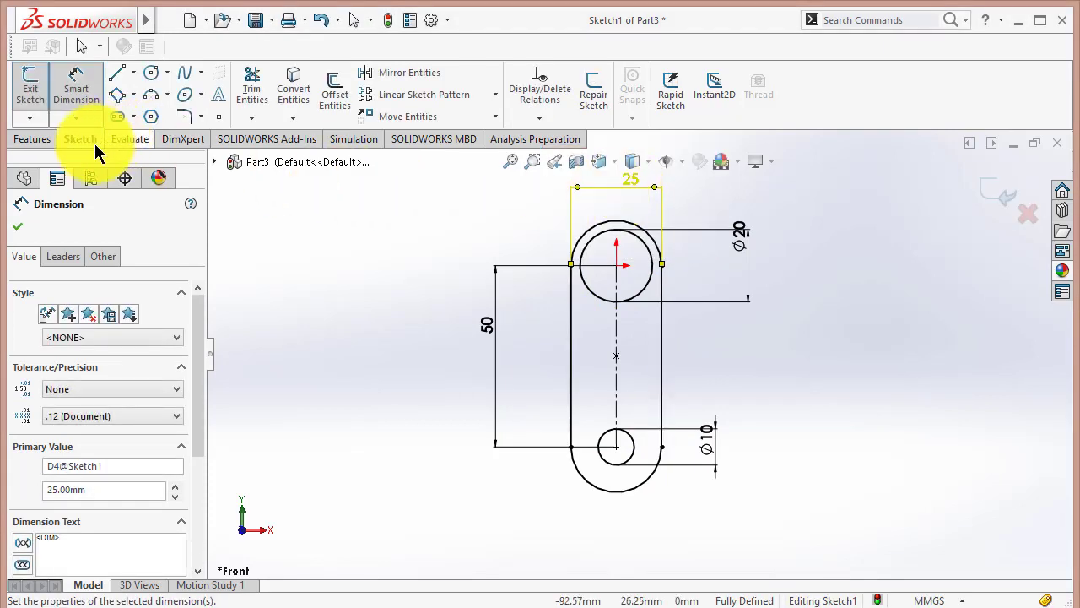
Step: Extrude the link sketch 10 mm as a boss
click(37, 140)
click(19, 77)
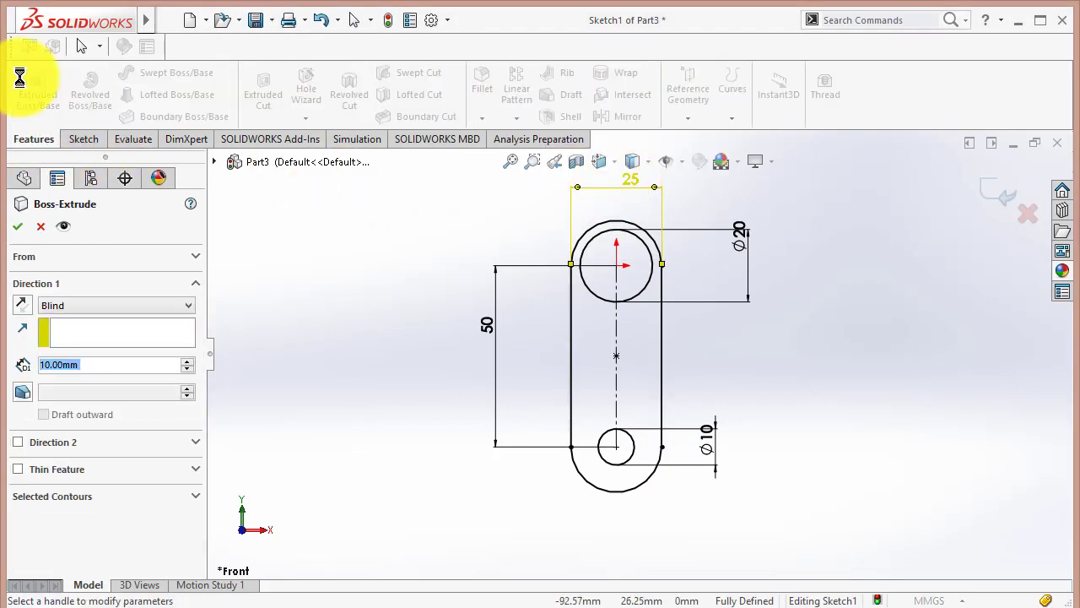
key(Return)
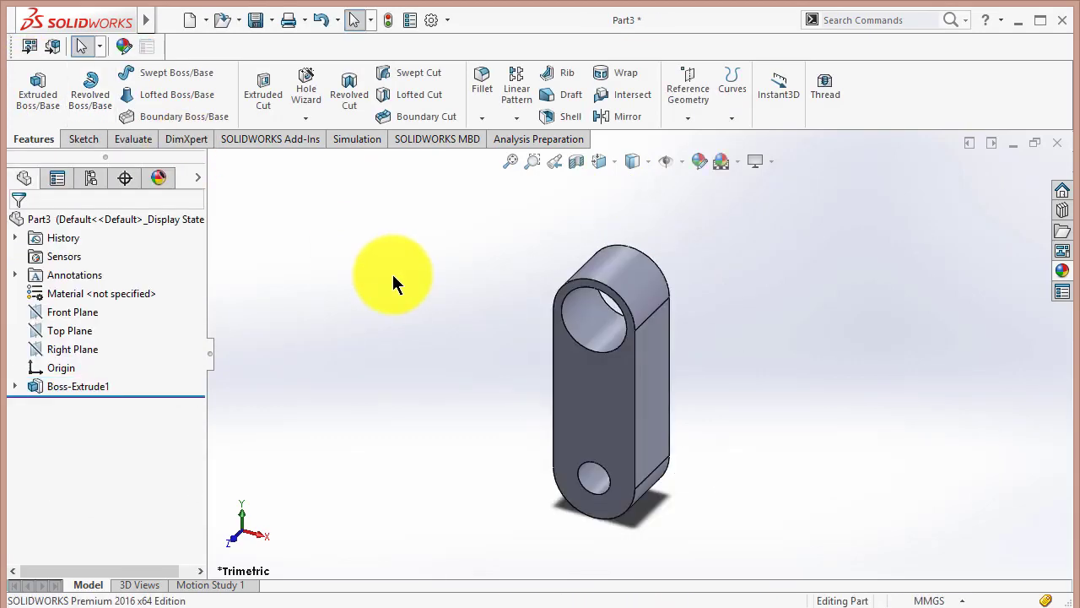
Step: Save the link part as dfsdf and start a new document
key(ctrl+s)
text(dfsdf)
click(440, 384)
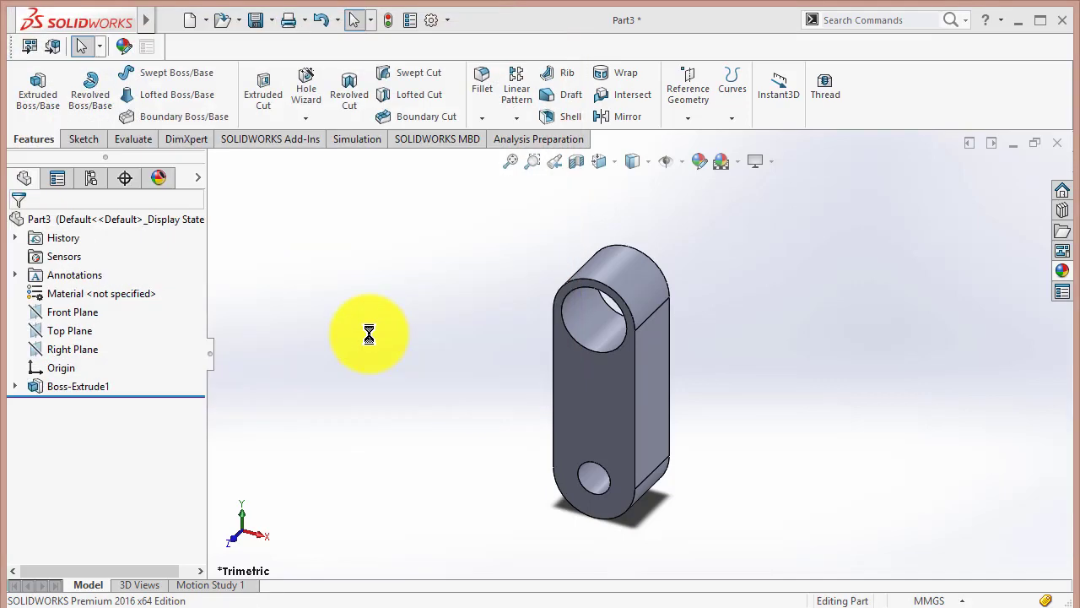
key(ctrl+n)
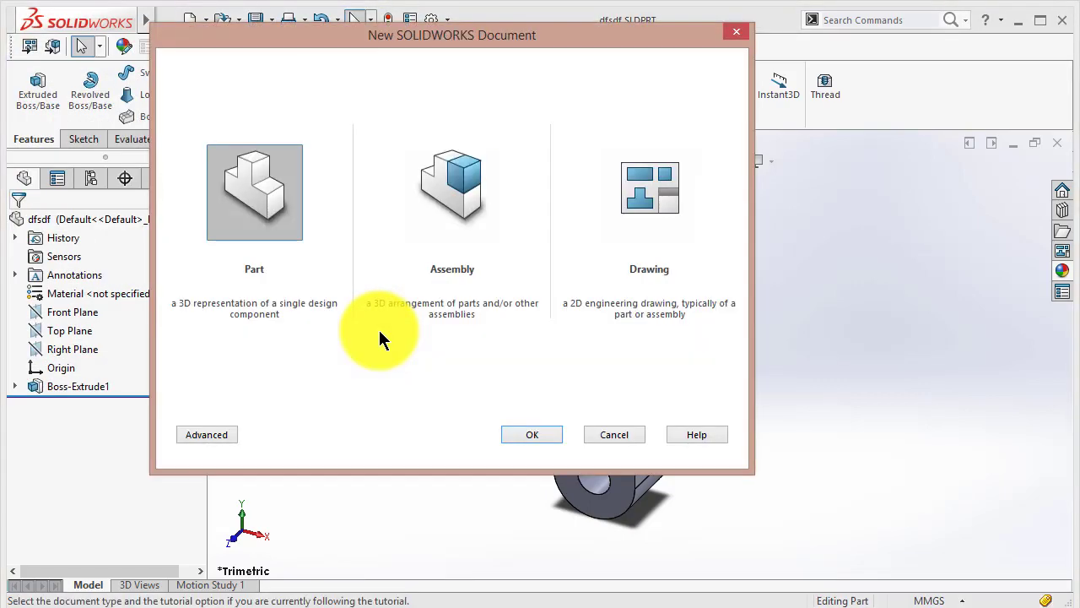
Step: In a new part, sketch a Ø20 circle at the origin on the Front Plane
key(Return)
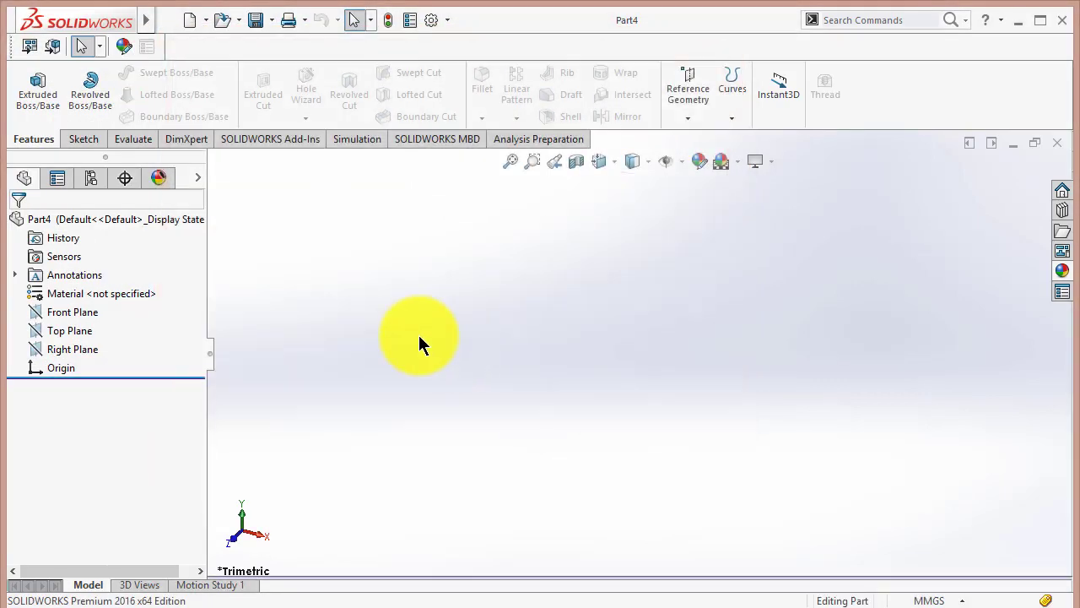
click(83, 310)
click(87, 290)
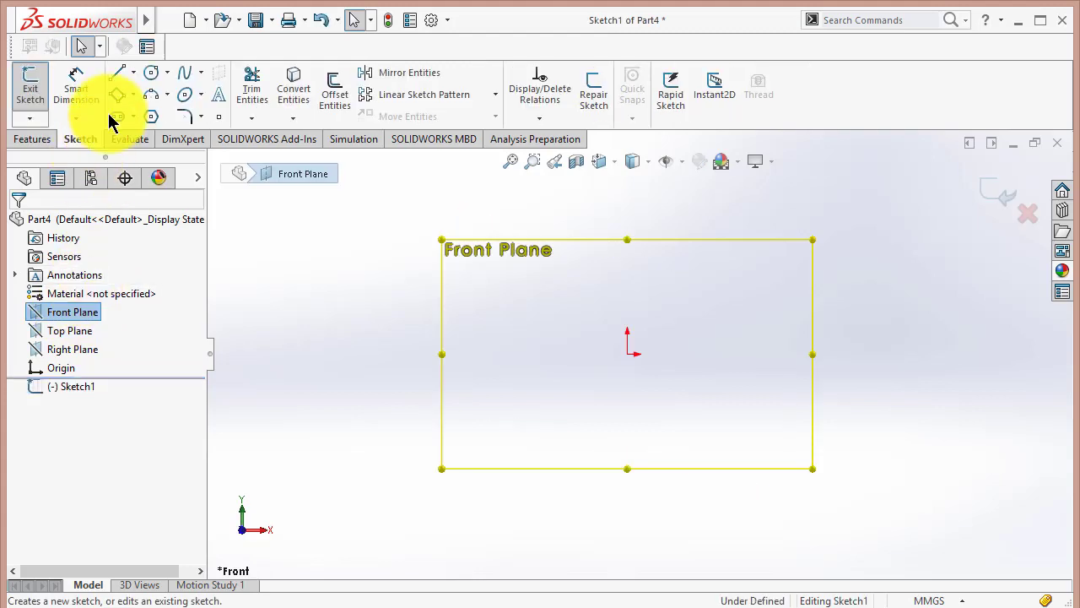
click(151, 73)
click(629, 354)
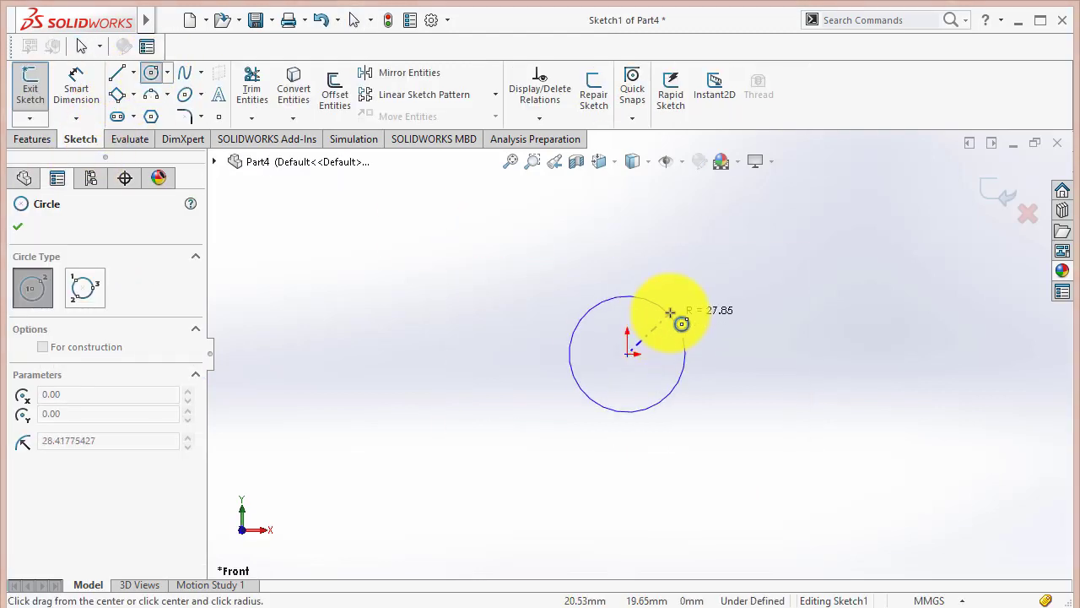
click(674, 314)
click(76, 88)
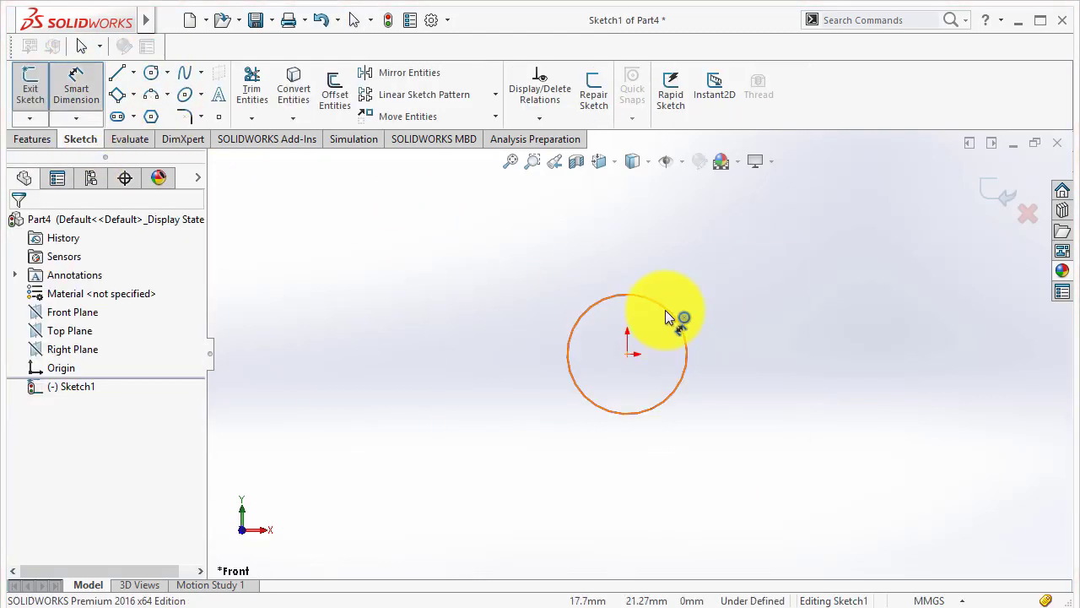
click(666, 317)
click(766, 285)
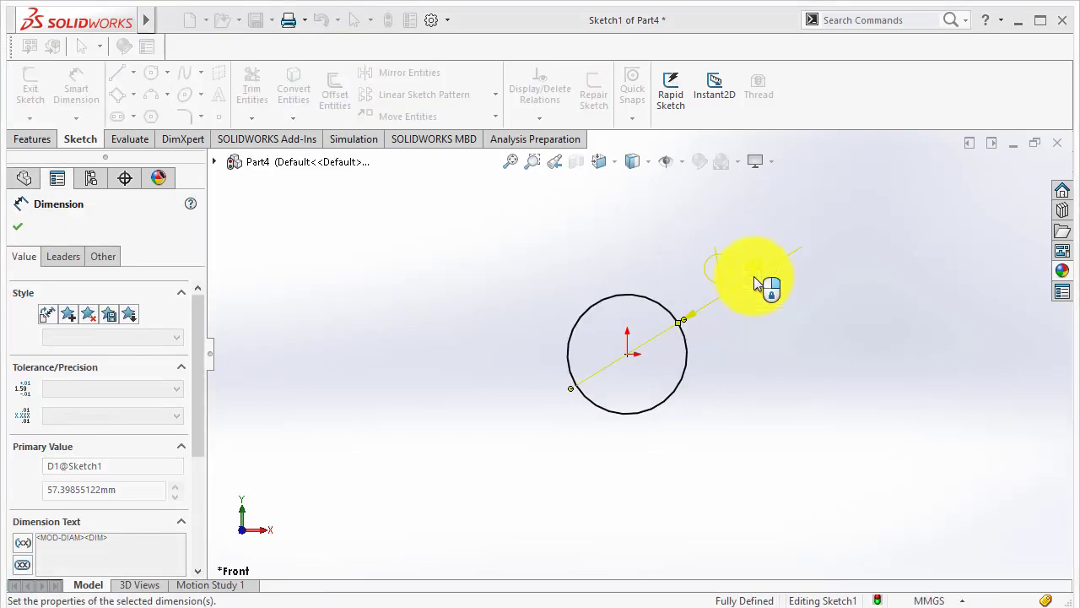
text(20)
key(Return)
Step: Extrude the circle Mid Plane to 500 mm to form the shaft
click(38, 139)
click(37, 89)
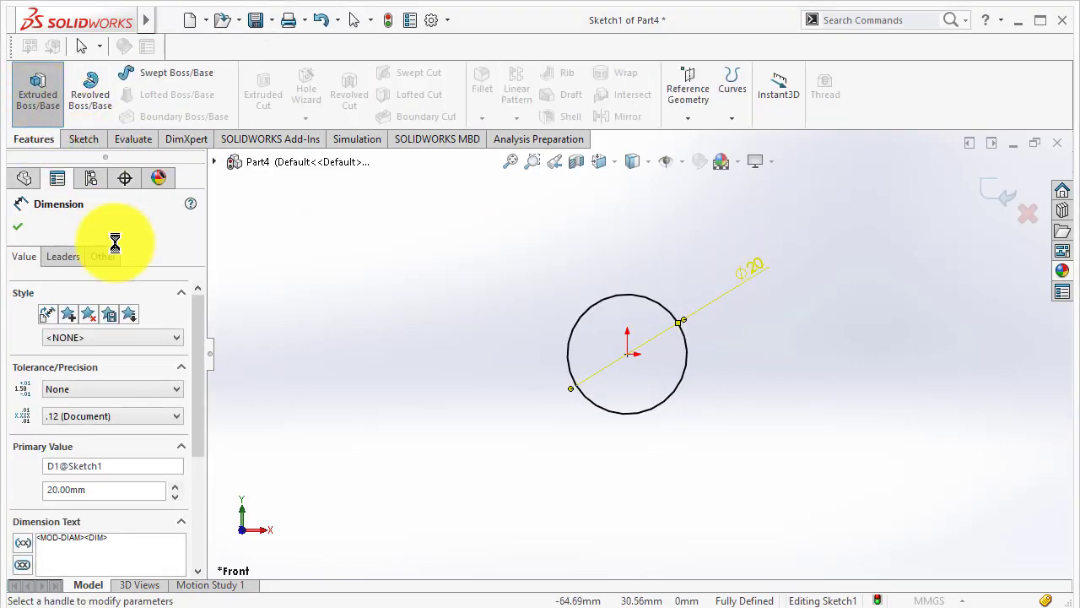
click(120, 307)
click(123, 372)
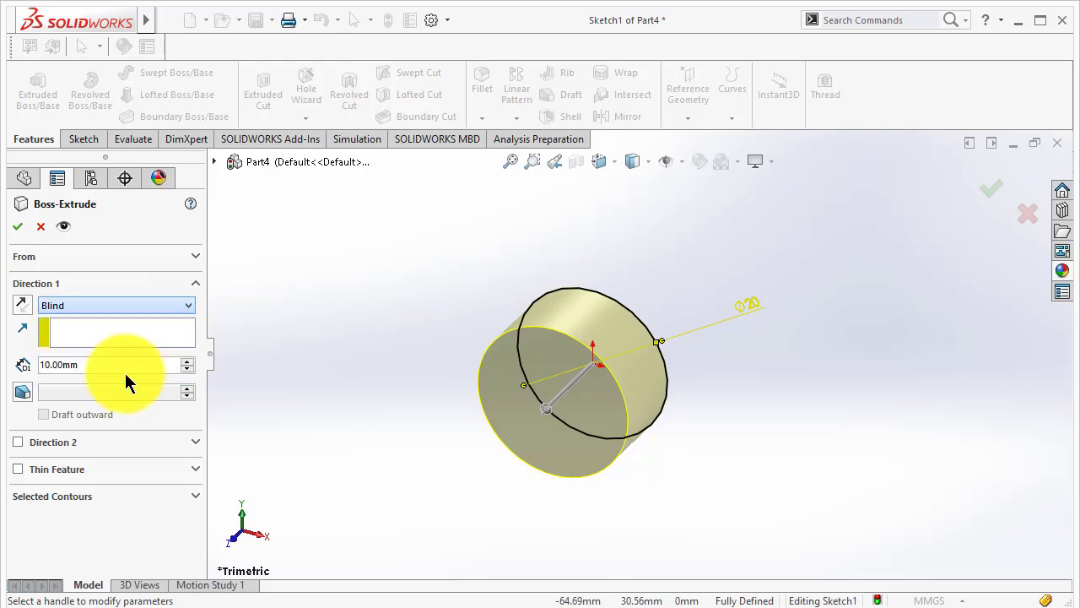
drag(548, 399, 255, 556)
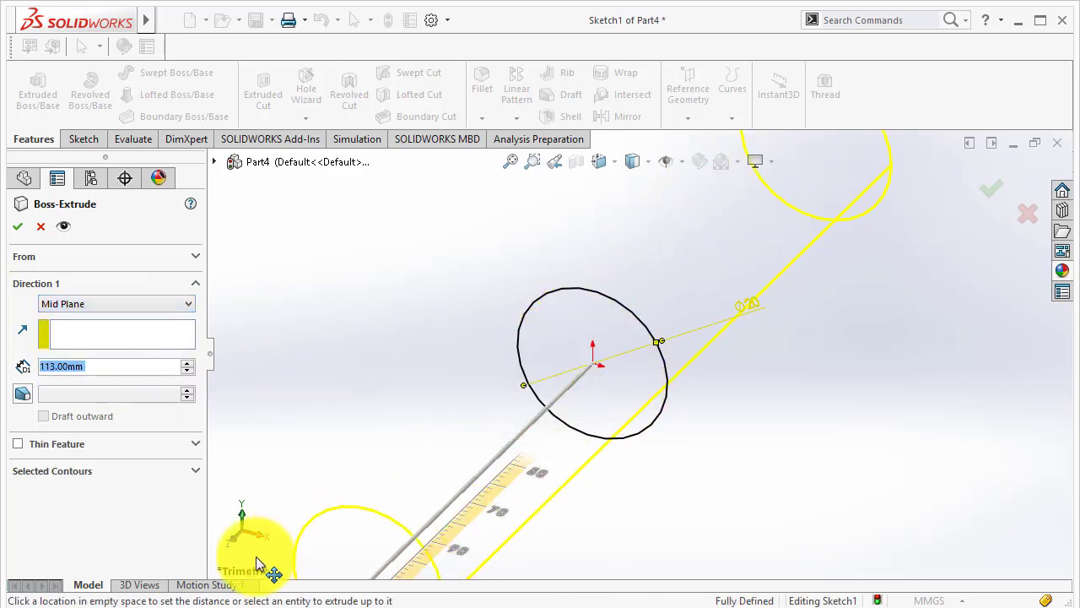
drag(502, 481, 387, 517)
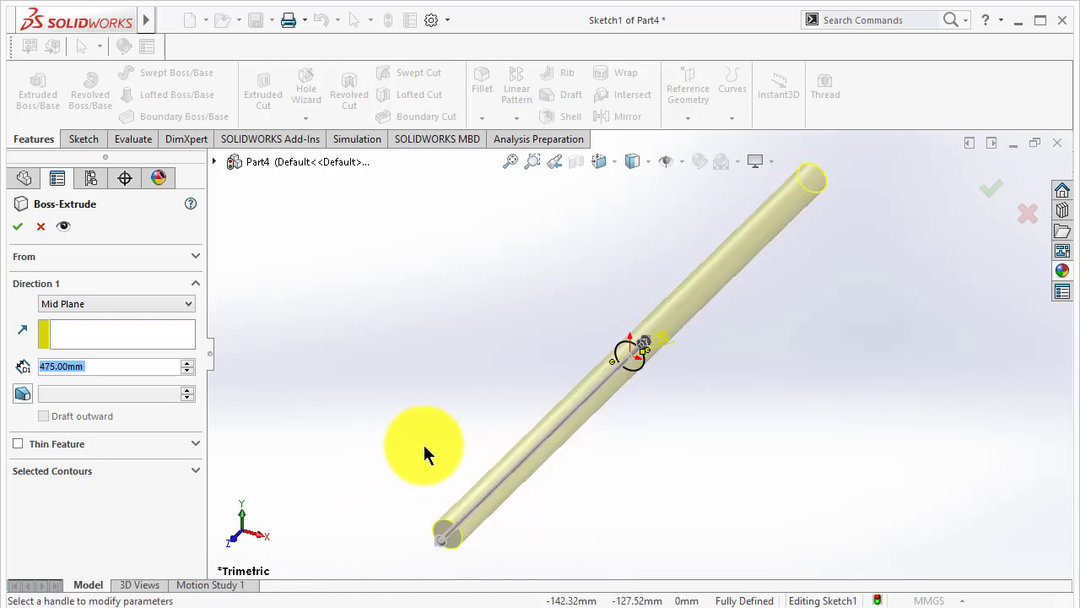
text(50)
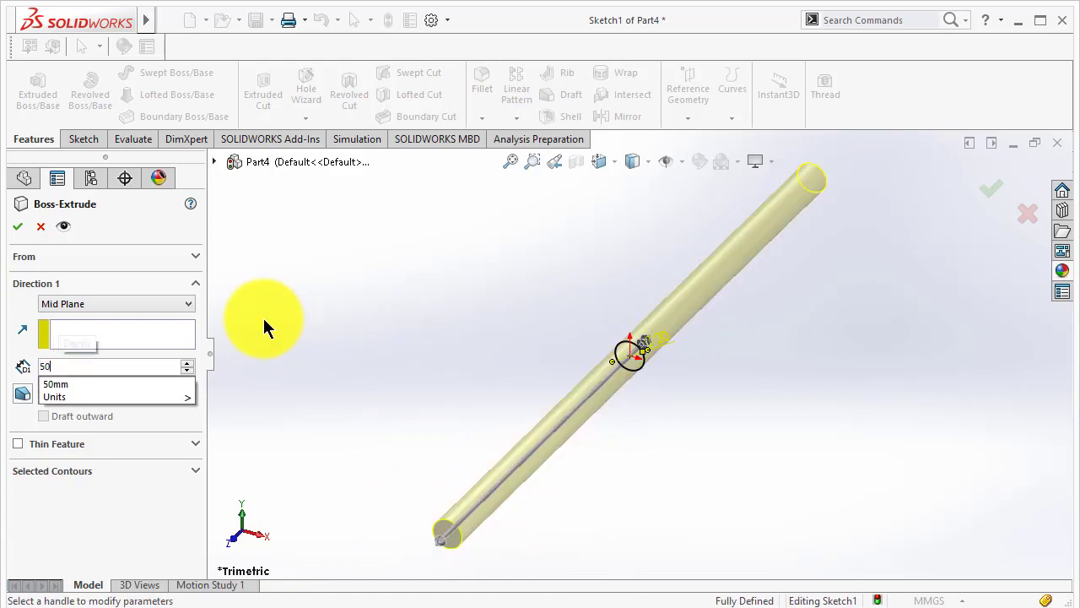
text(0)
key(Return)
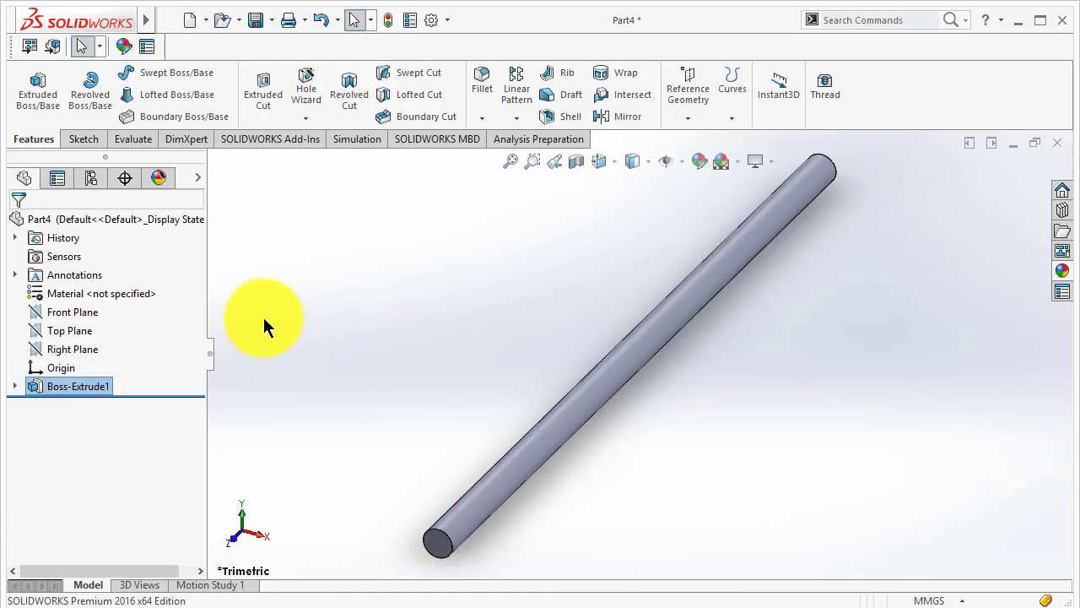
Step: Save the shaft as dfsg and Part1 as va, then start a new assembly
key(ctrl+s)
text(dfsg)
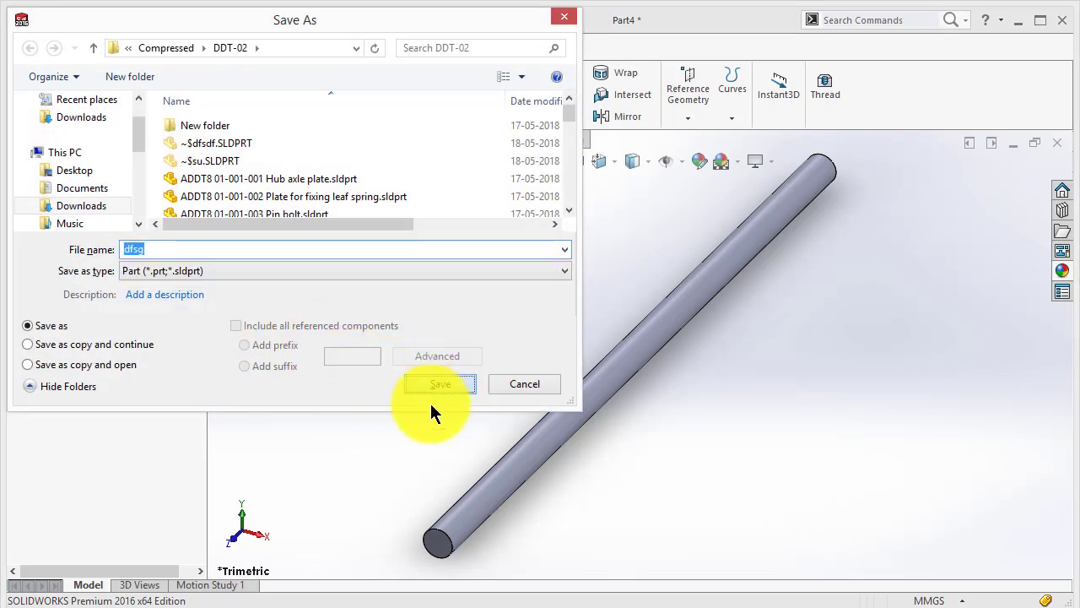
click(251, 524)
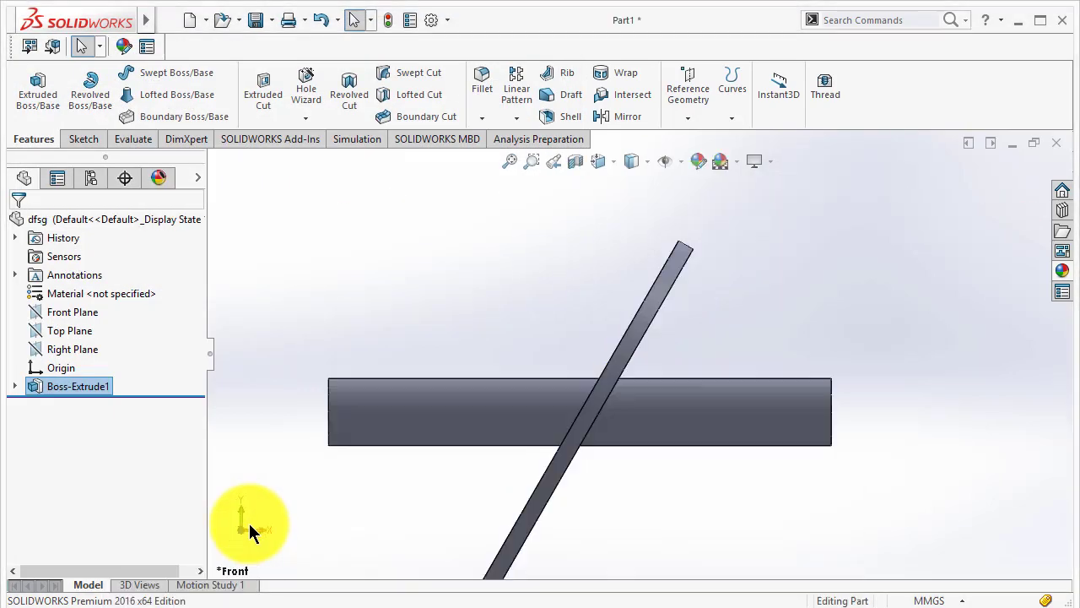
key(ctrl+s)
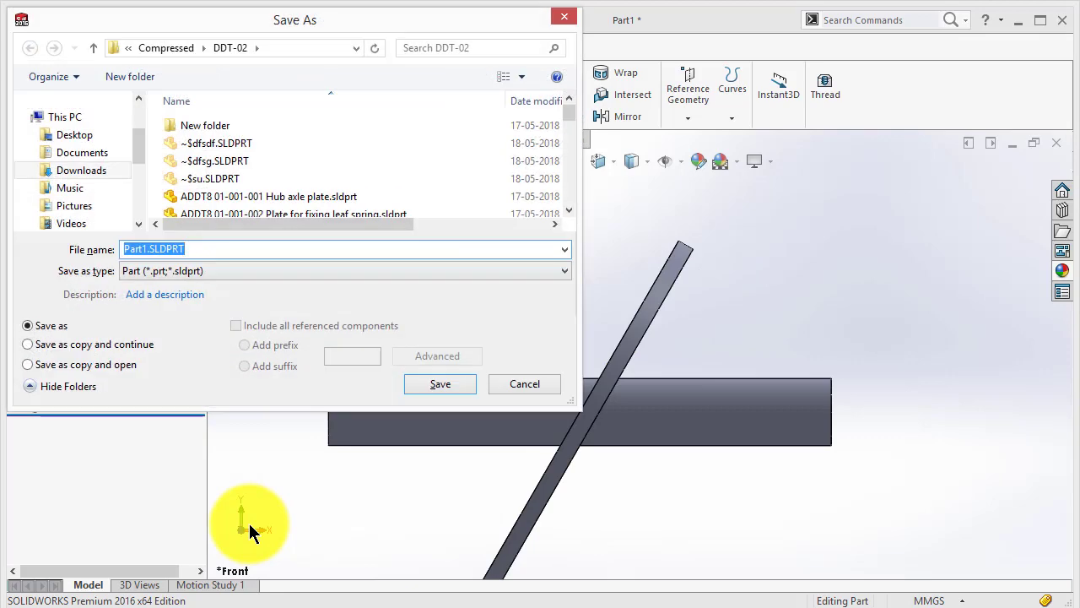
key(Return)
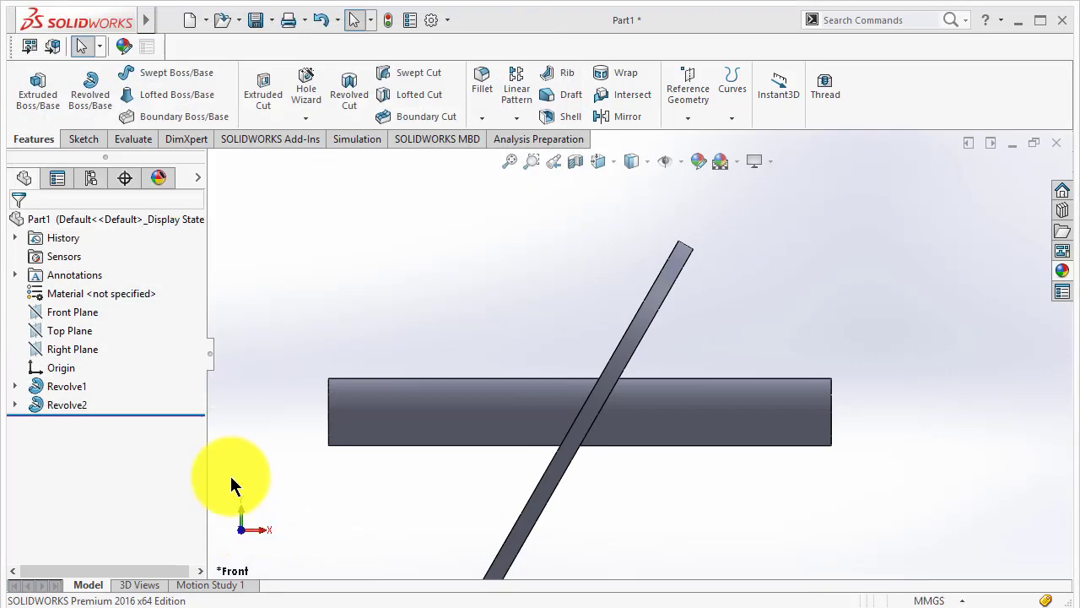
key(ctrl+n)
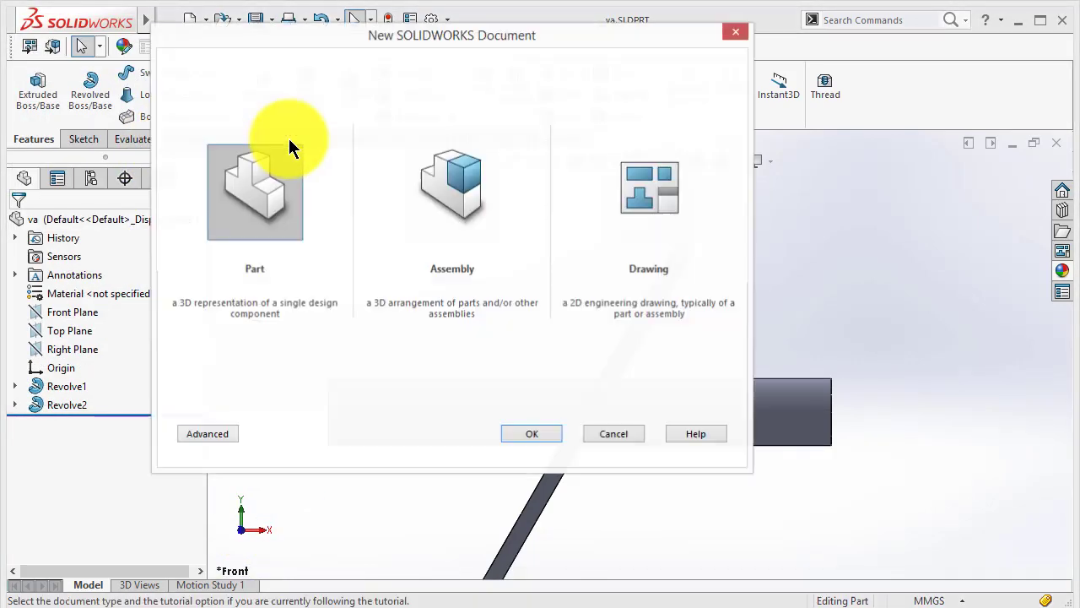
click(417, 194)
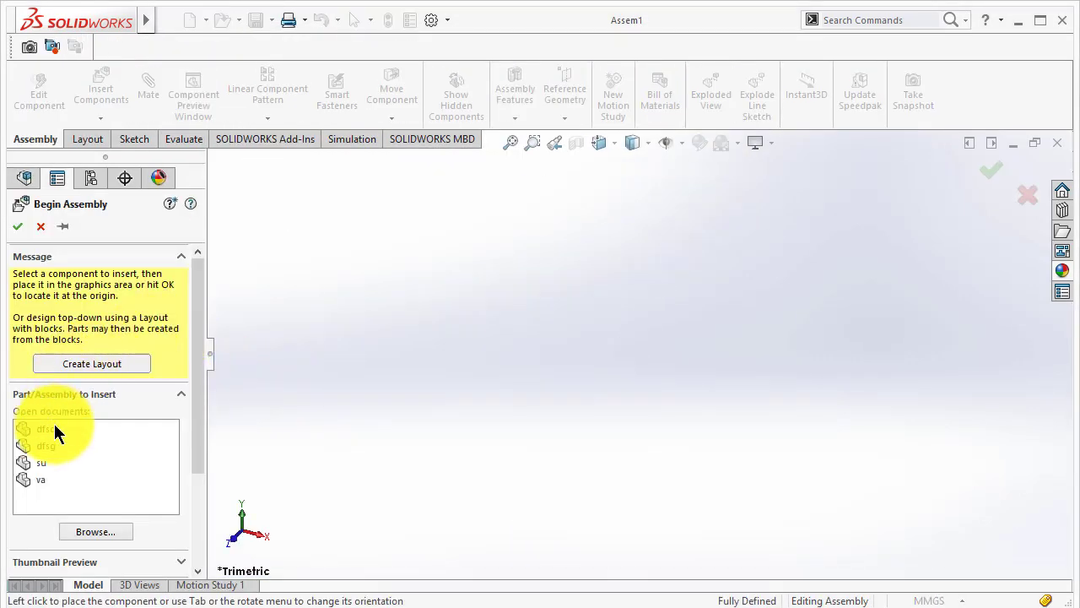
Step: Insert all four open parts (dfsdf, dfsg, su, va) into the assembly
drag(54, 432, 47, 479)
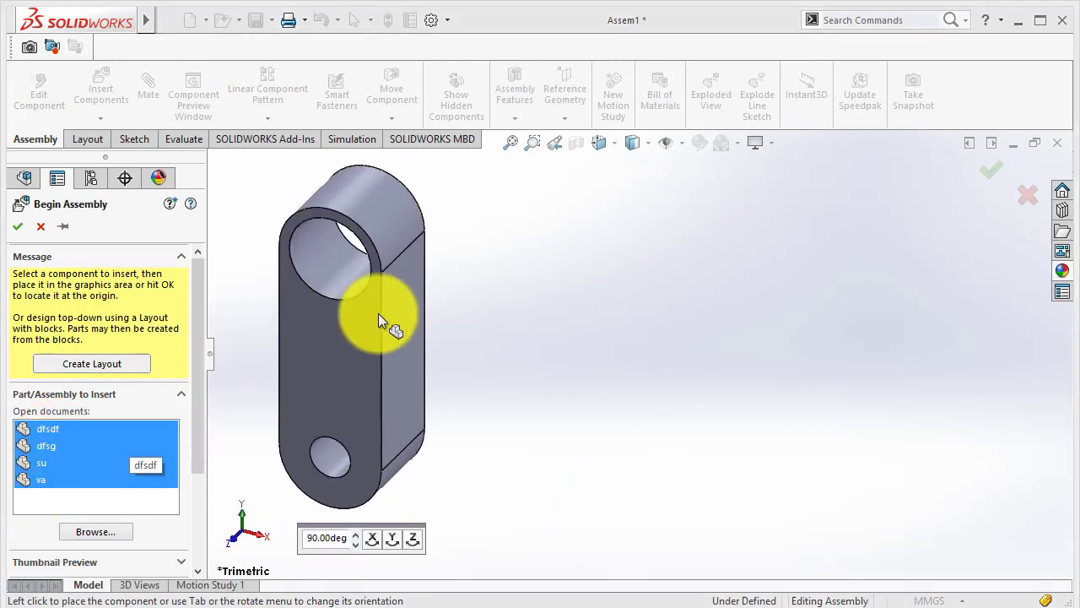
click(378, 313)
click(579, 272)
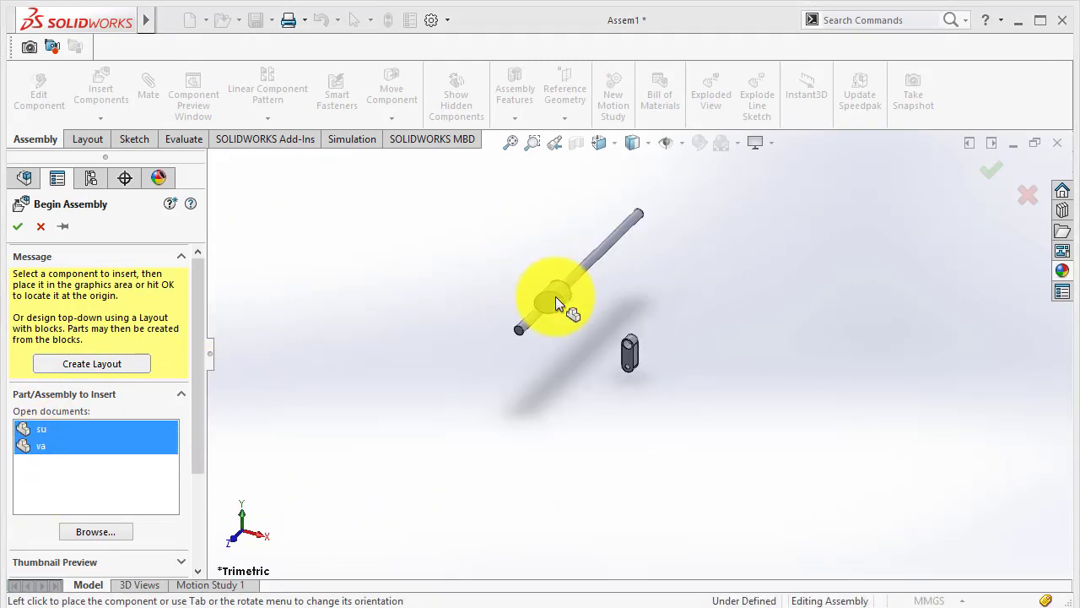
click(556, 302)
click(618, 390)
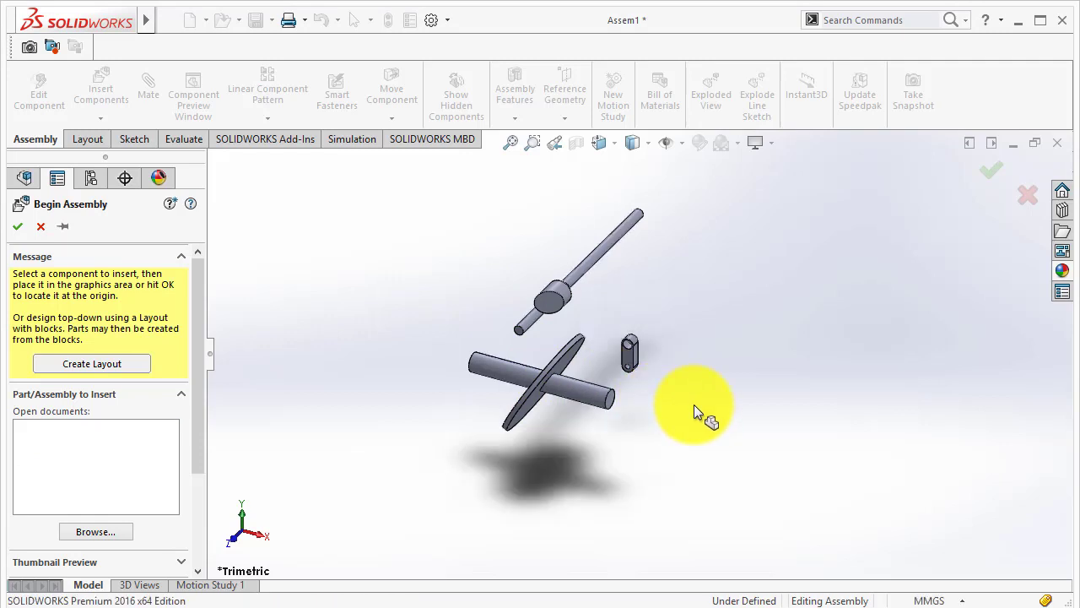
click(694, 404)
click(58, 178)
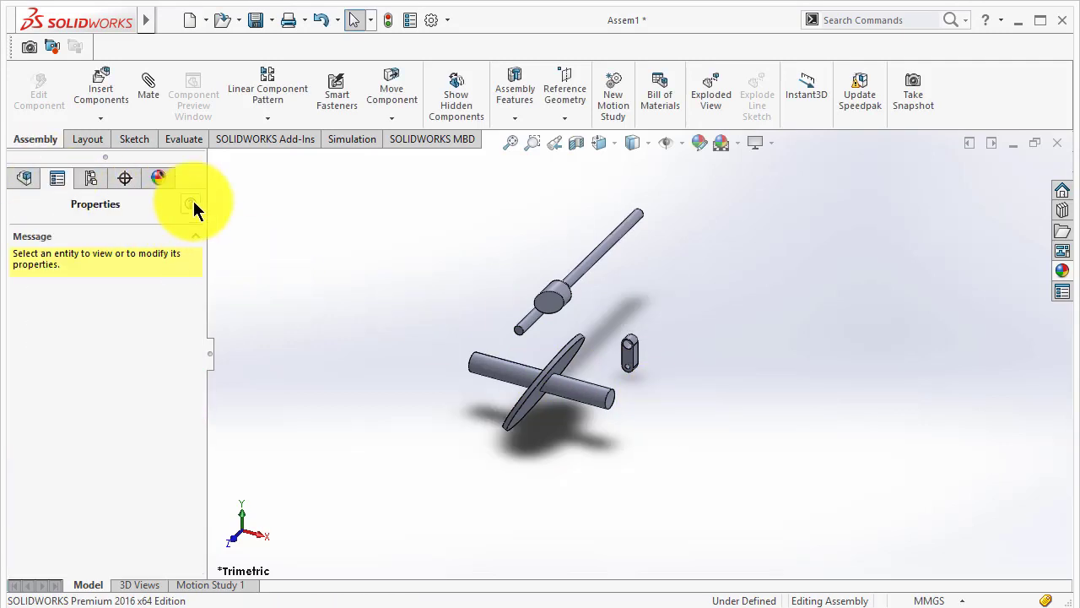
Step: Change the dfsdf link from fixed to Float so it can move
click(25, 178)
click(148, 84)
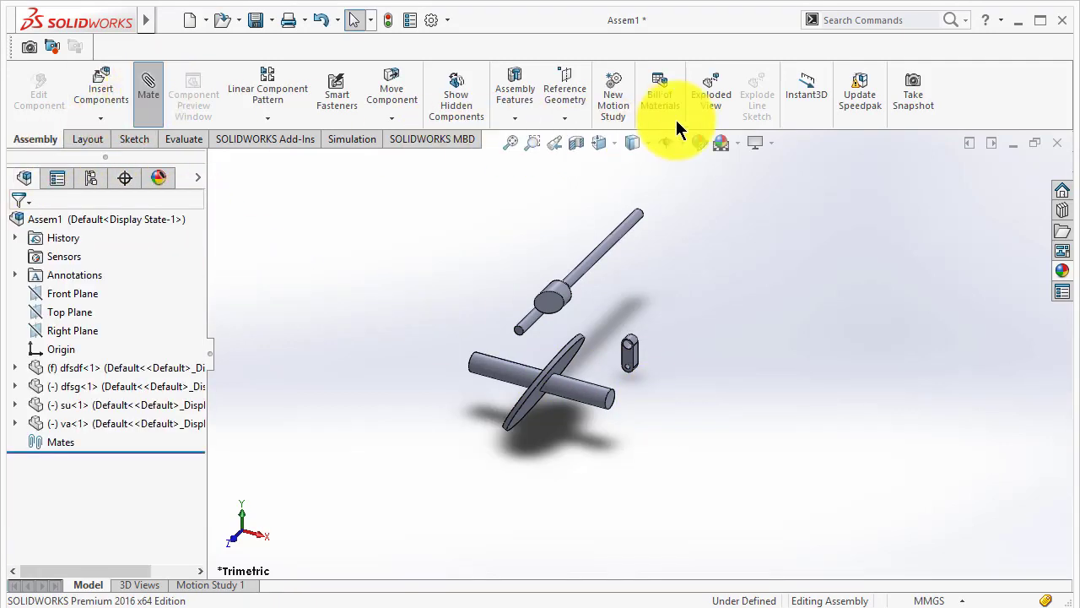
click(40, 228)
scroll(486, 365, down, 3)
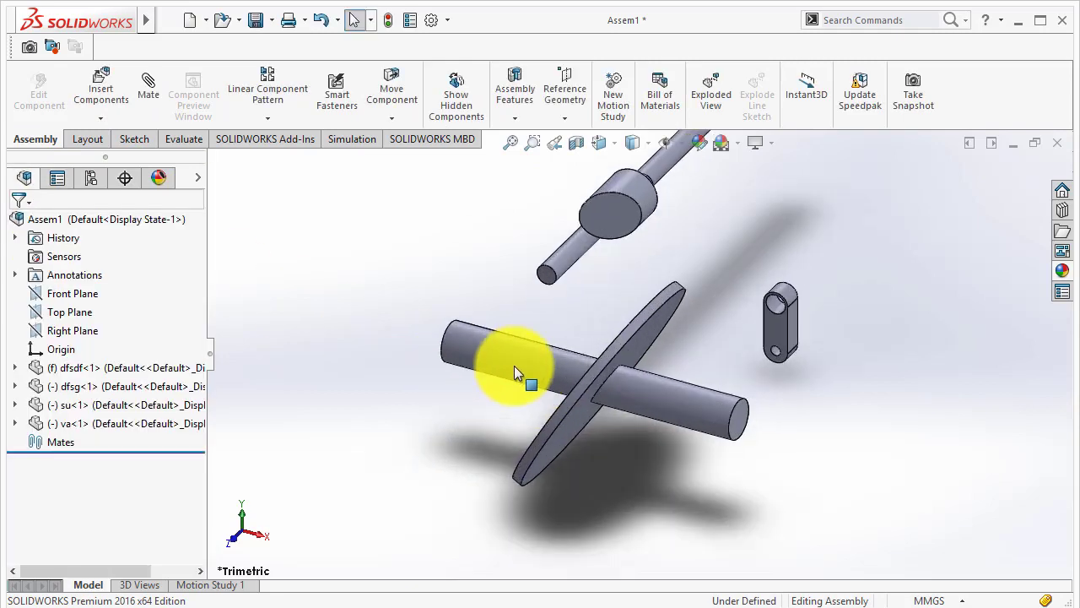
click(514, 366)
scroll(506, 355, down, 2)
scroll(509, 336, down, 2)
click(337, 243)
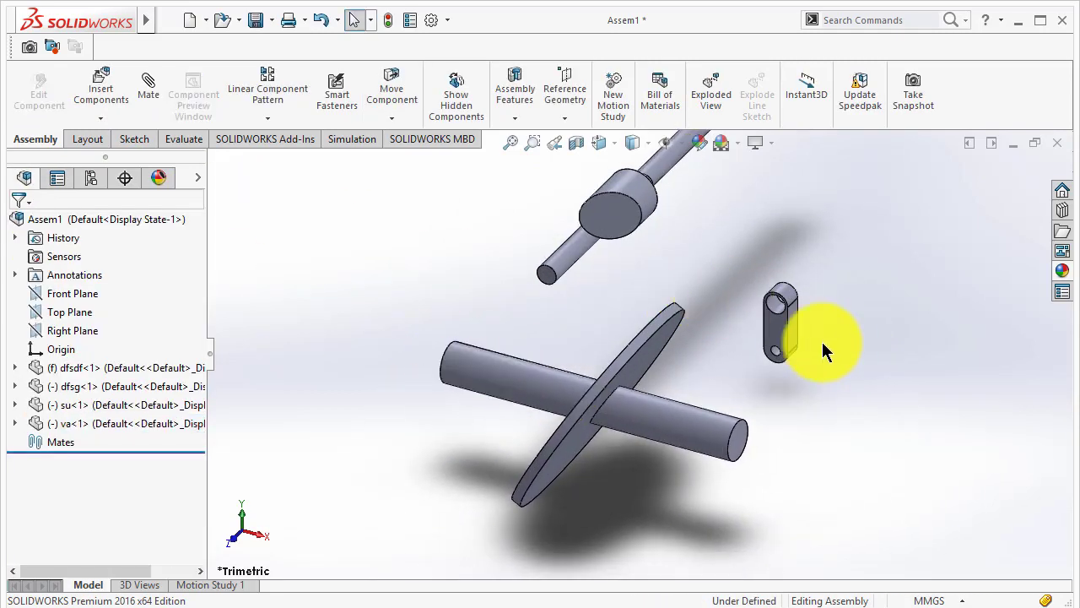
drag(775, 329, 869, 326)
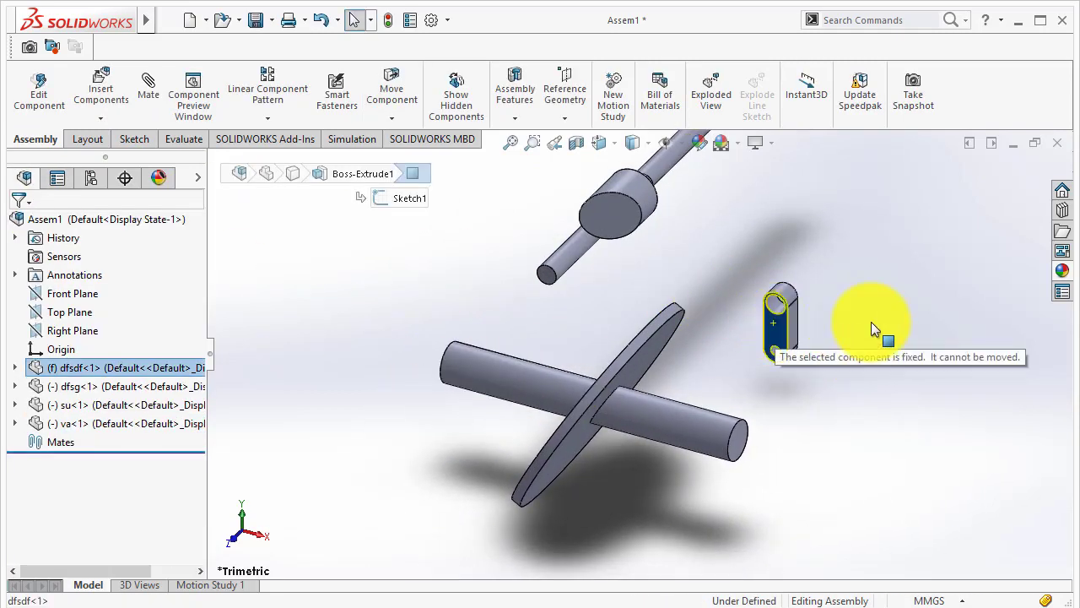
right_click(780, 326)
click(822, 393)
scroll(633, 329, up, 2)
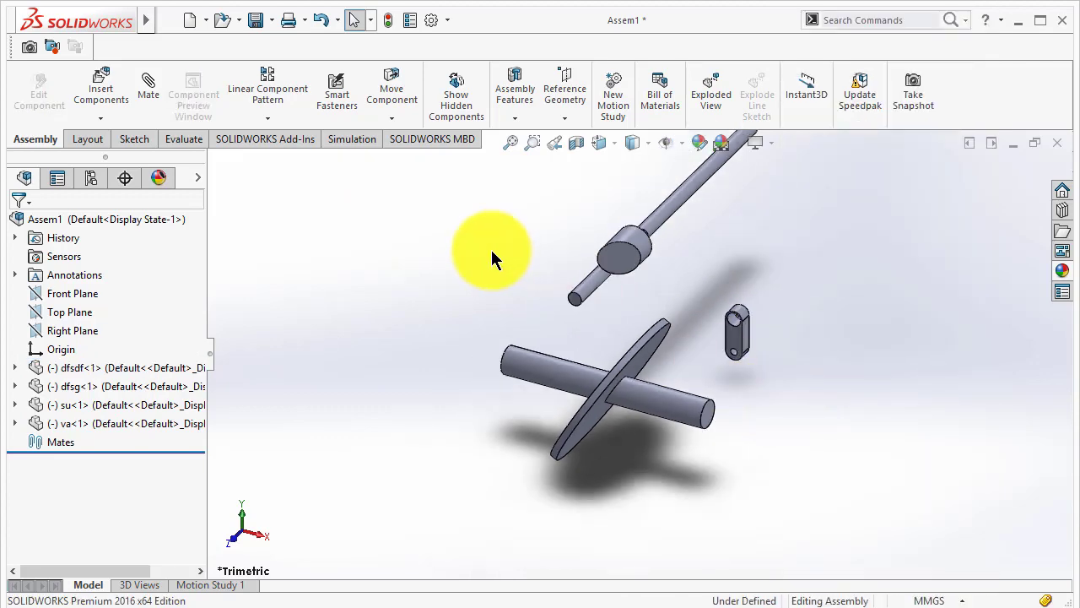
Step: Show the axes and mate va's first axis coincident with the Front Plane
click(680, 145)
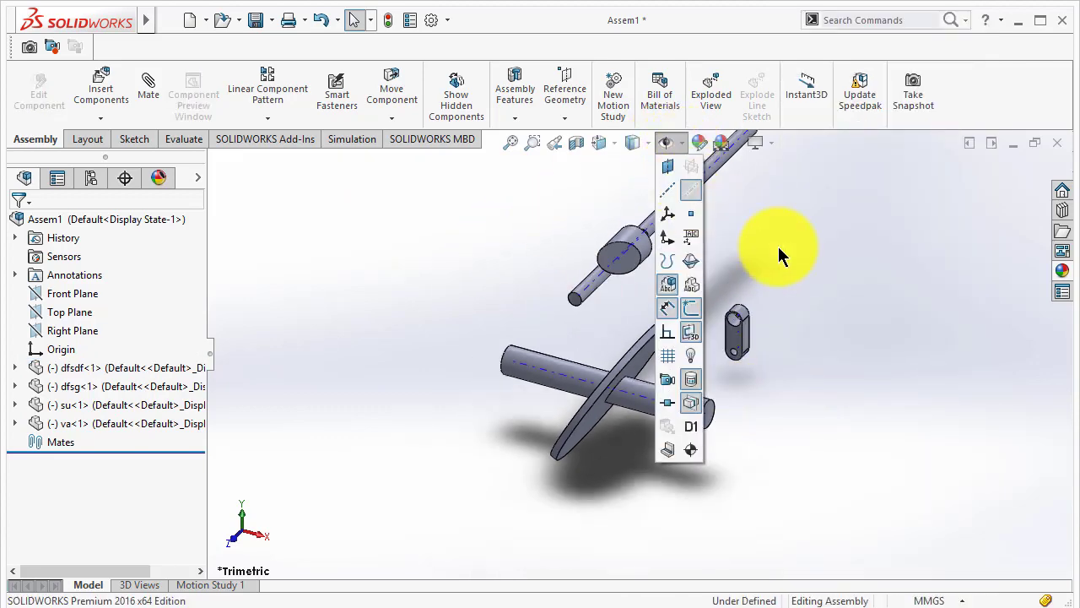
click(61, 296)
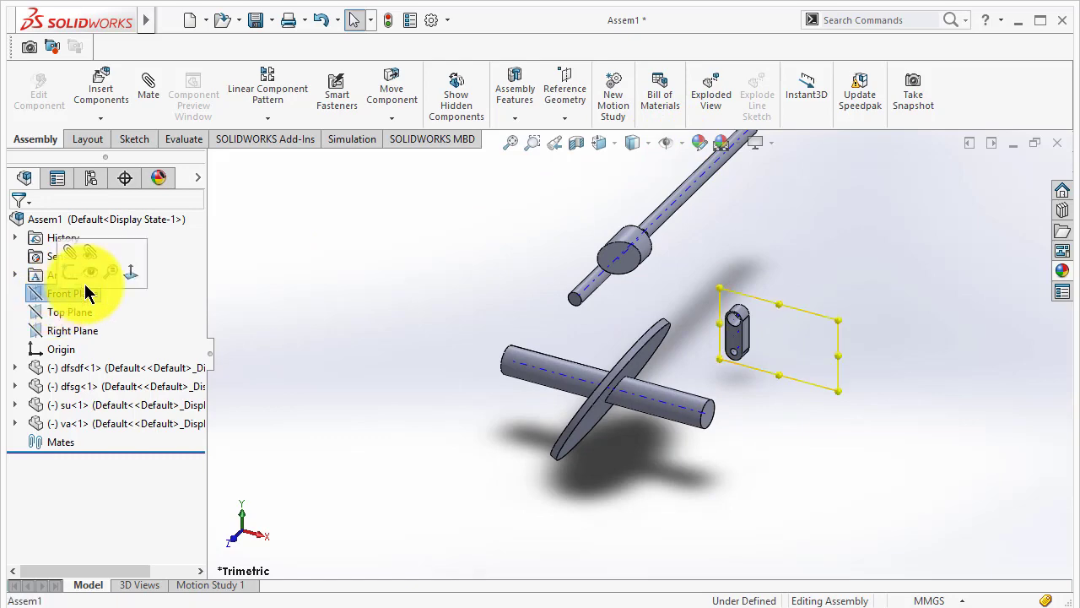
click(148, 85)
click(564, 381)
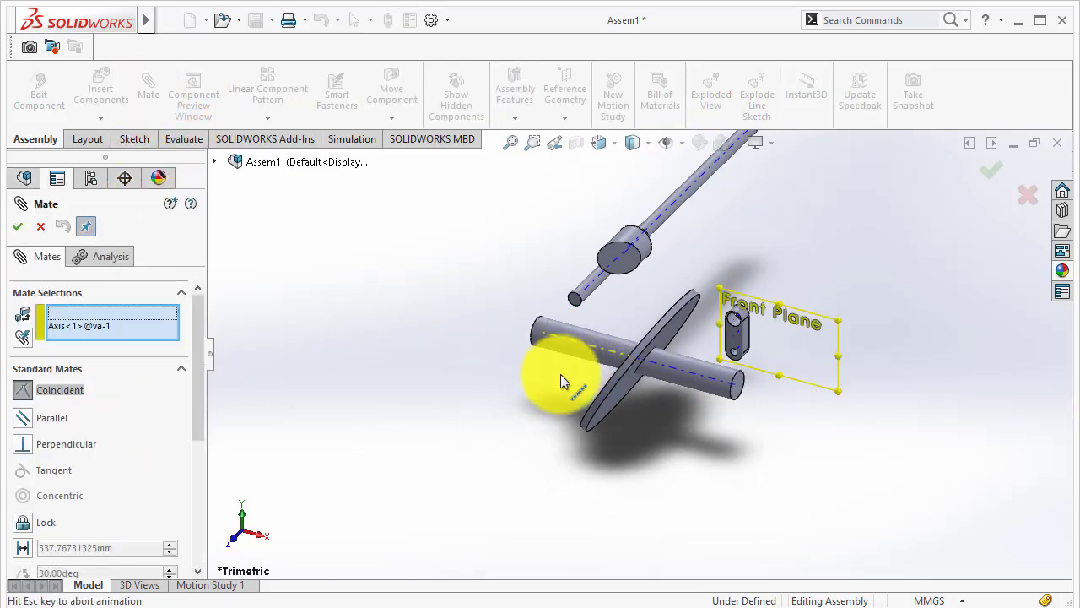
click(724, 401)
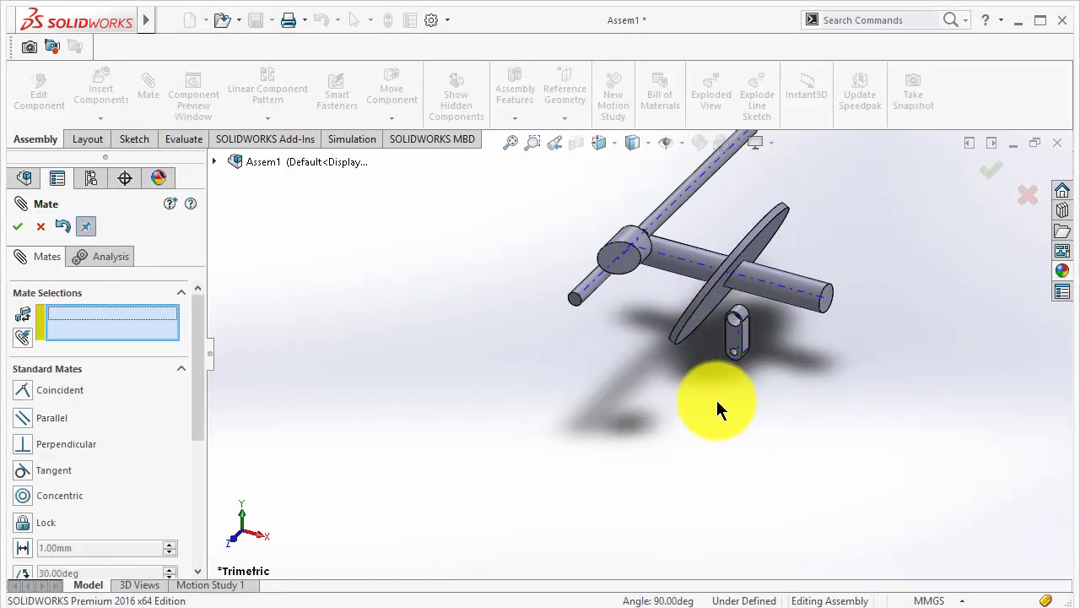
Step: Mate va's second axis coincident with the Top Plane
click(734, 287)
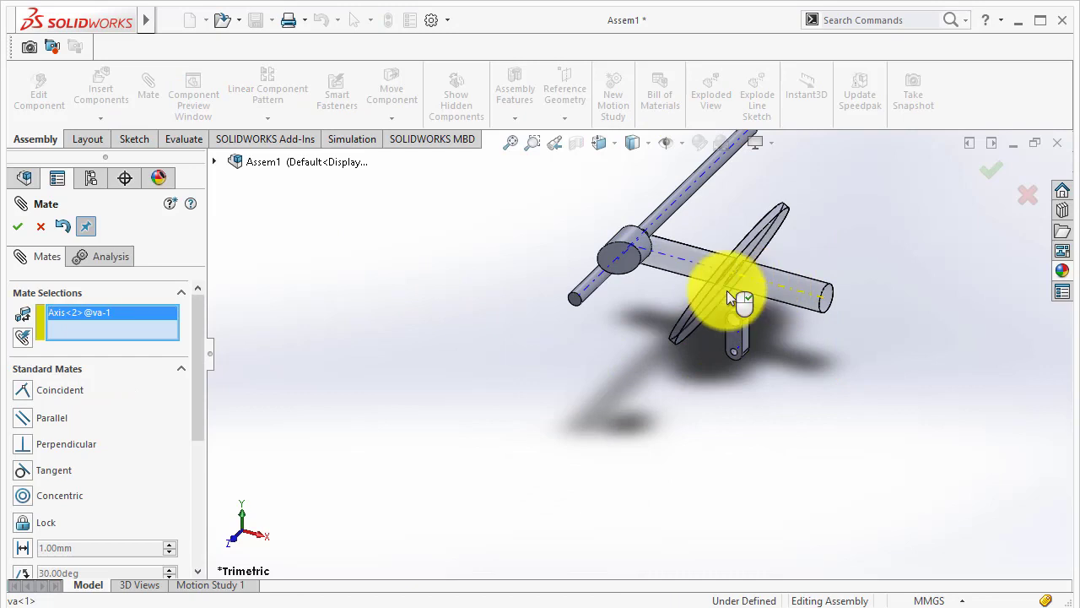
click(215, 163)
click(278, 255)
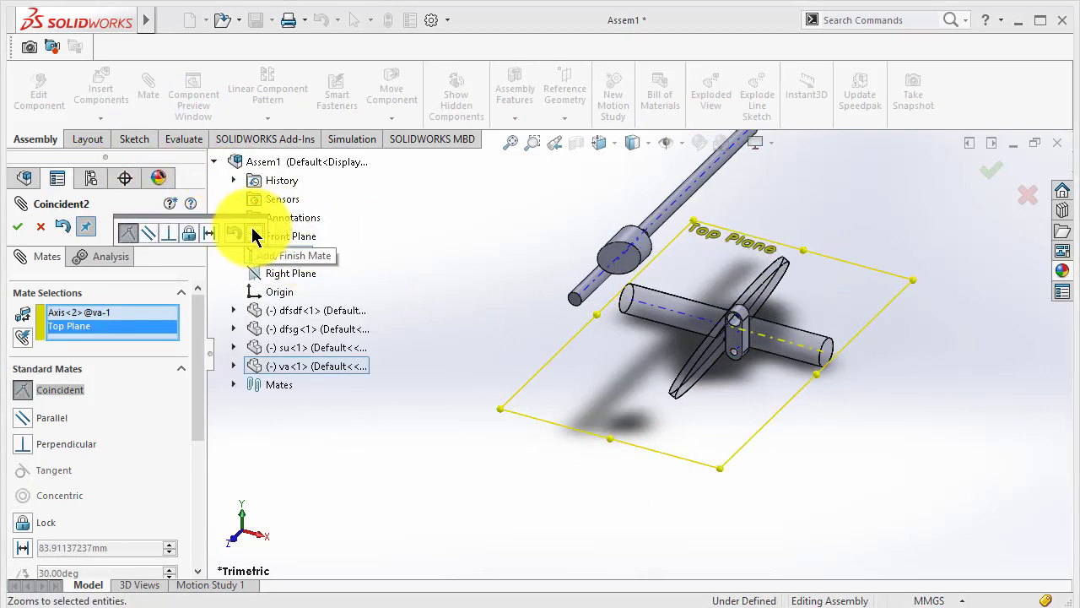
click(253, 236)
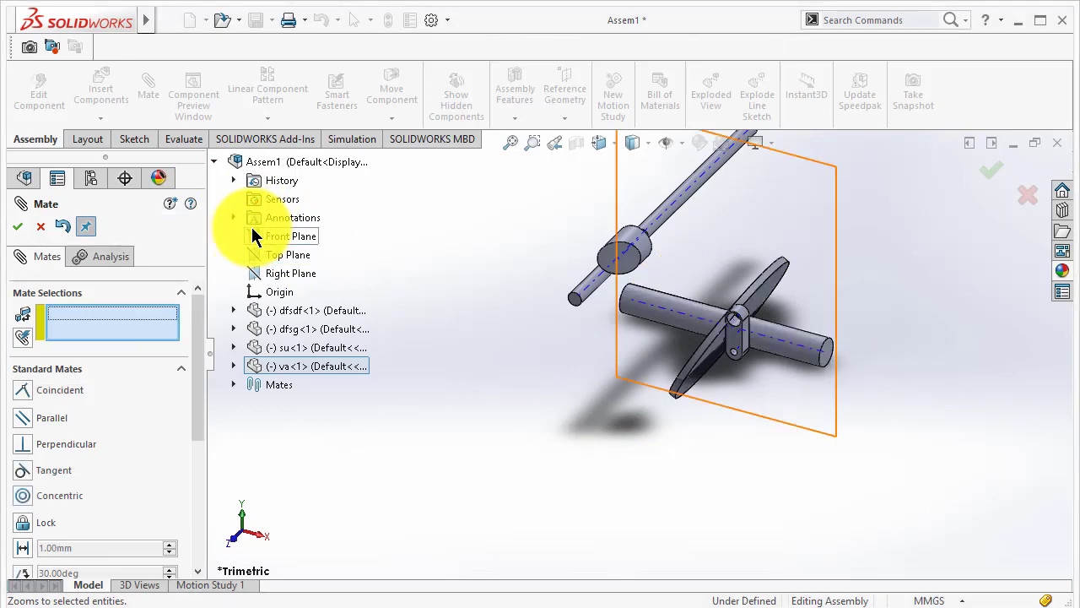
click(19, 227)
Step: Add a Coincident mate between va's inclined disk face and su's end face
scroll(702, 315, down, 3)
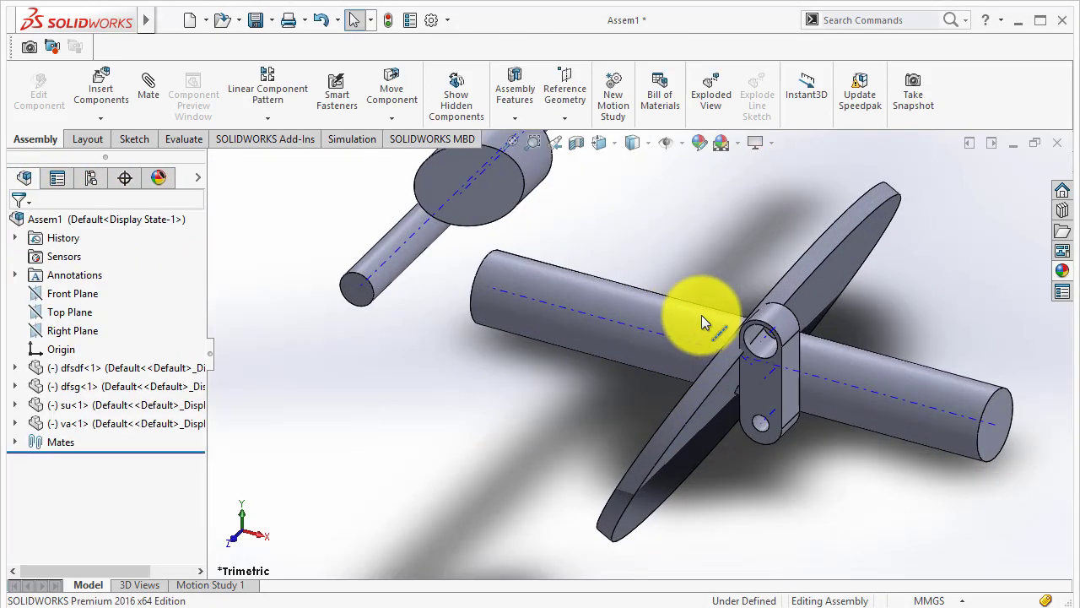
scroll(664, 324, up, 2)
scroll(554, 257, down, 3)
click(554, 256)
scroll(750, 330, up, 3)
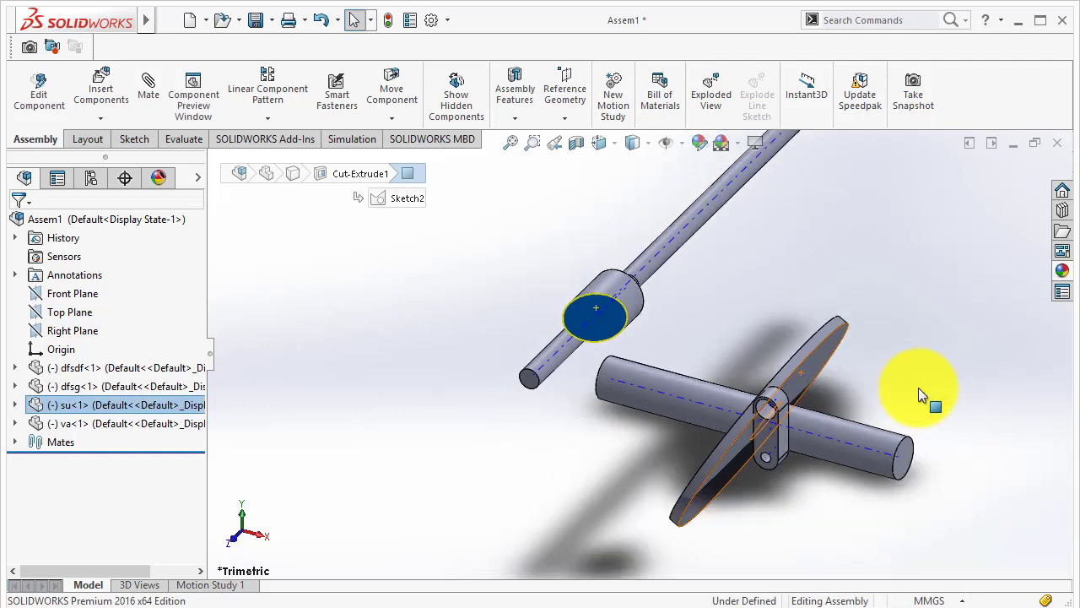
middle_drag(891, 392, 725, 320)
click(624, 345)
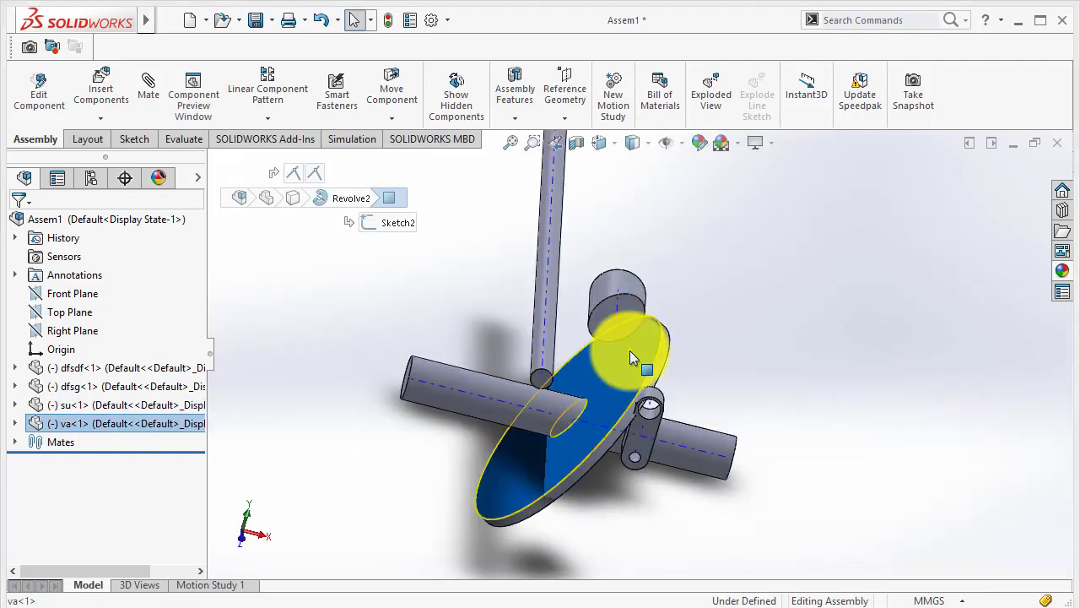
click(149, 84)
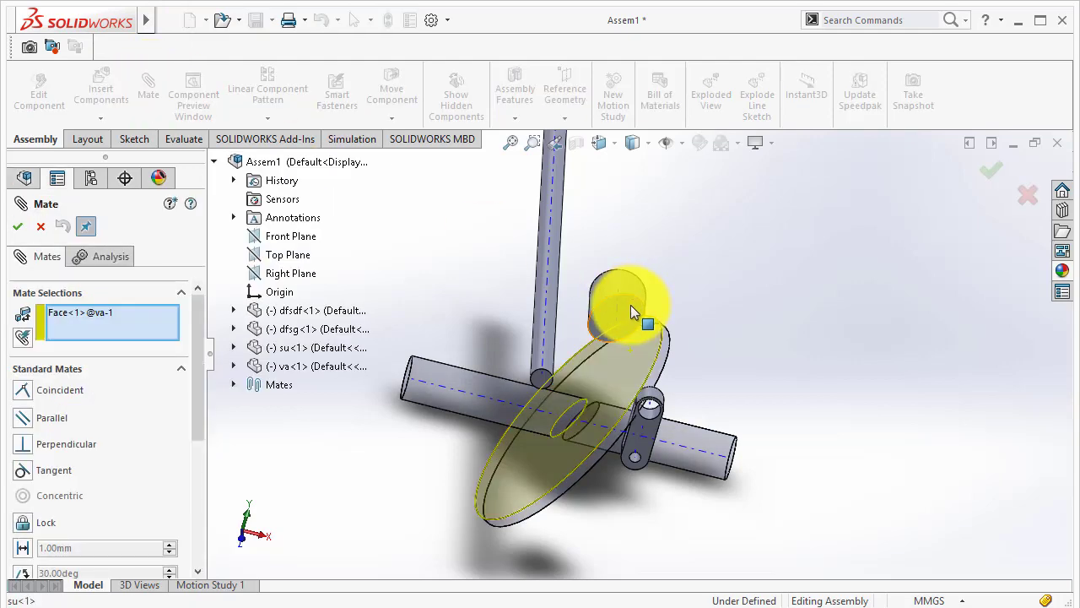
click(641, 312)
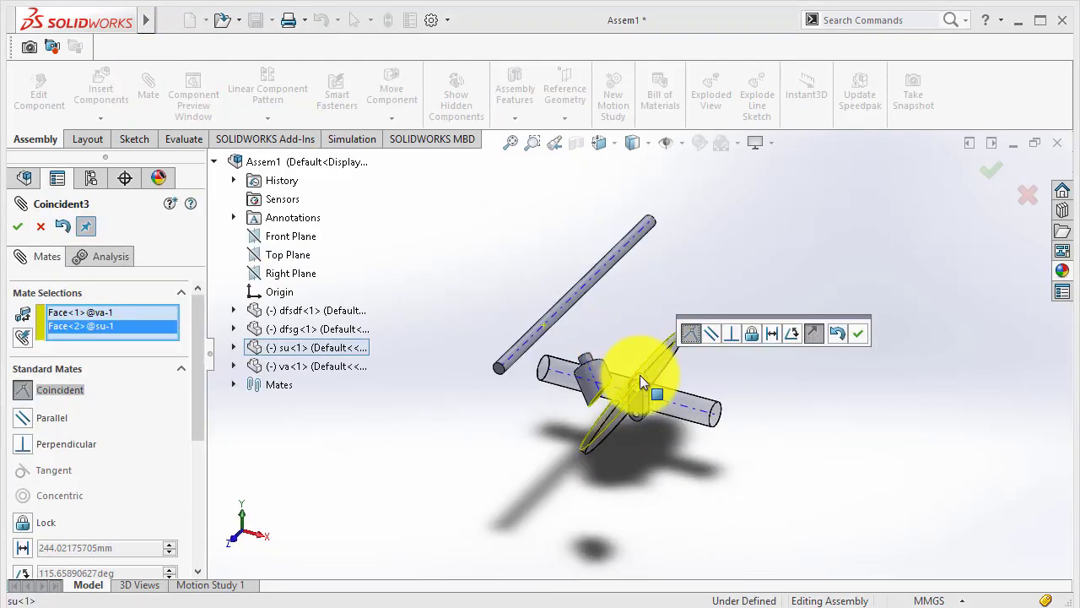
key(ctrl+1)
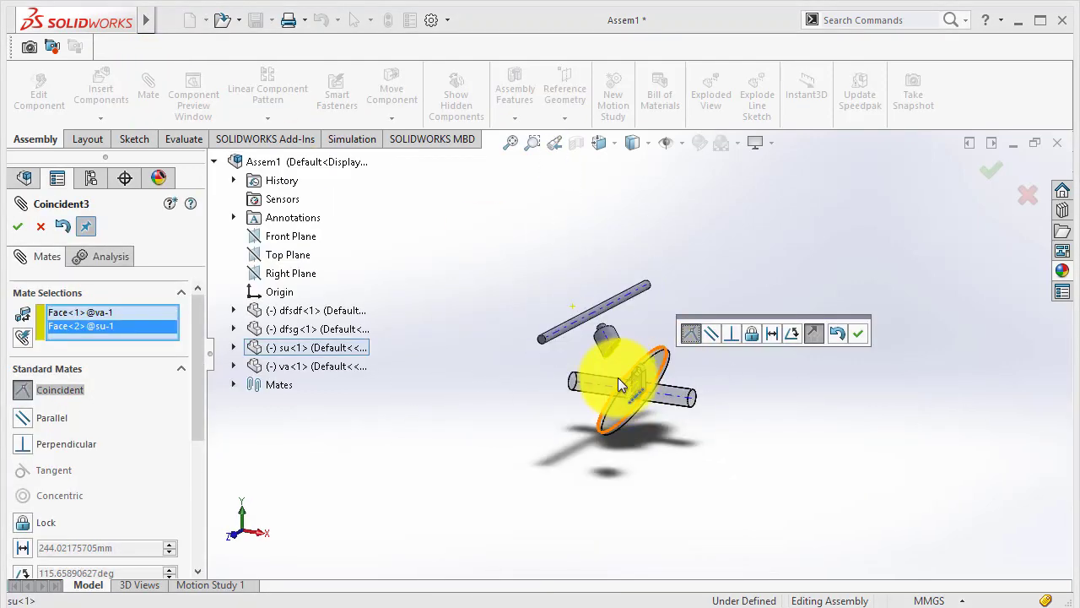
click(17, 227)
key(Escape)
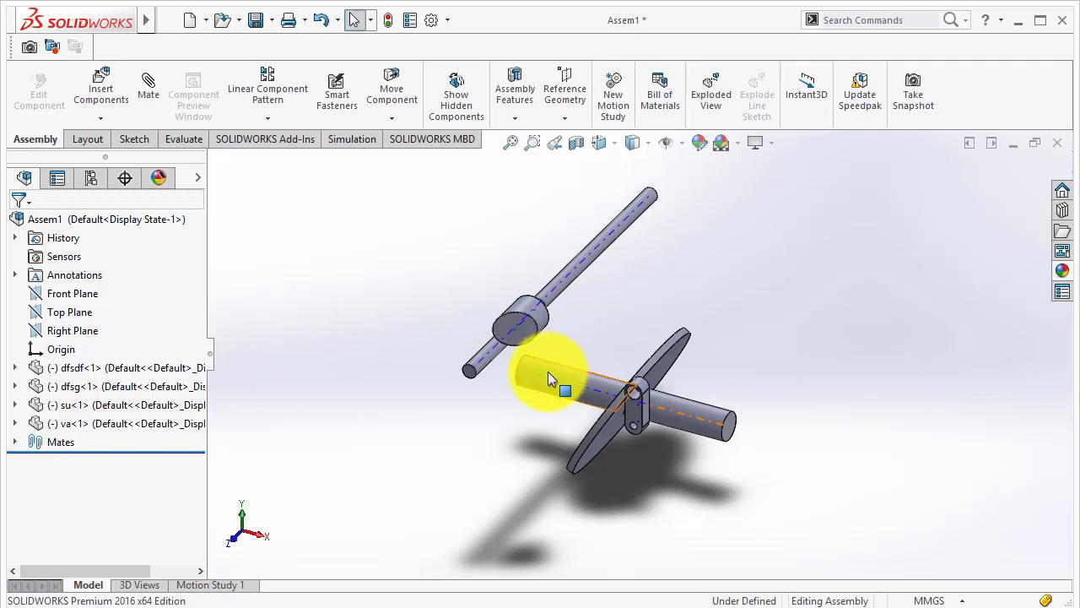
Step: Mate the su hub's axis coincident with the Front Plane
click(66, 295)
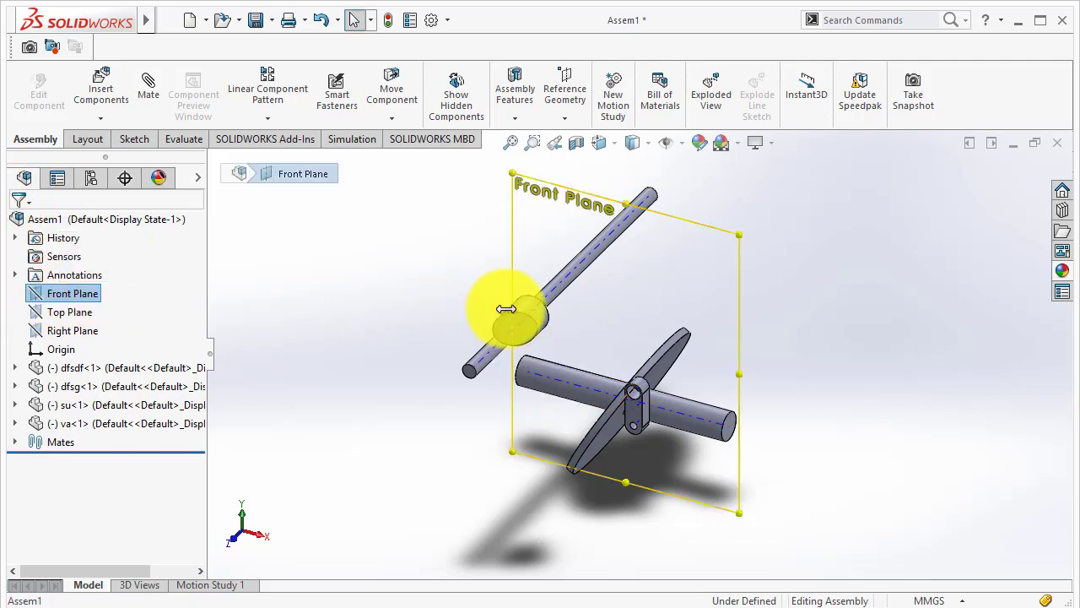
scroll(532, 327, down, 5)
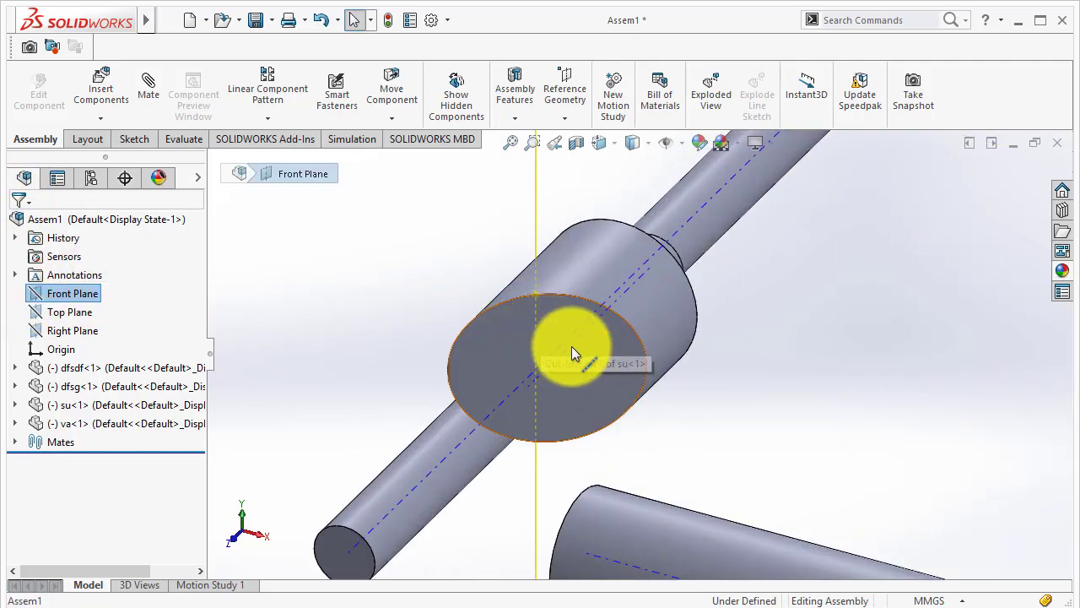
click(629, 285)
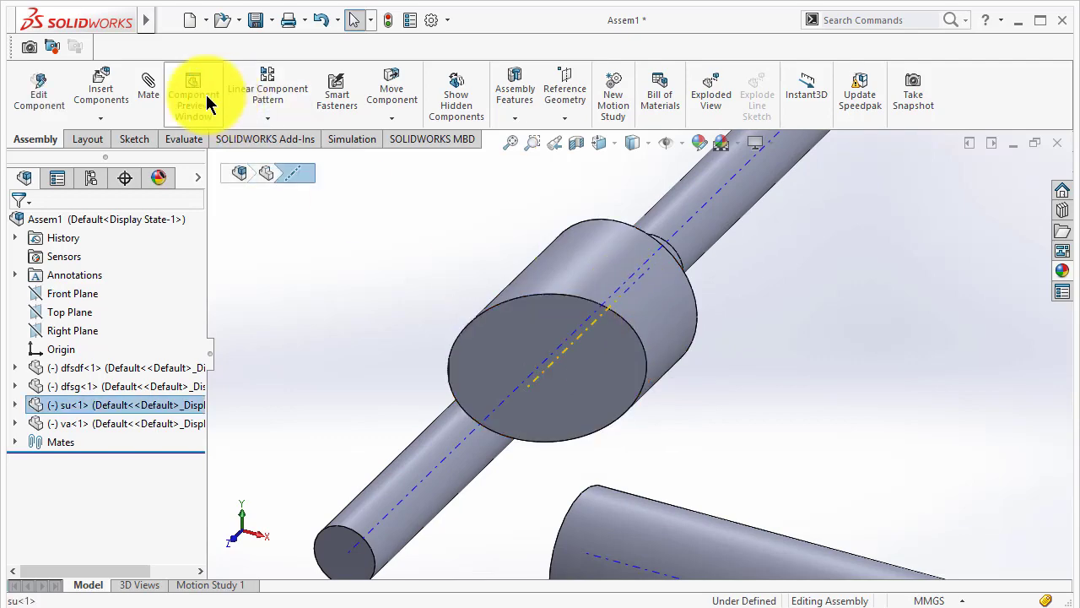
click(148, 88)
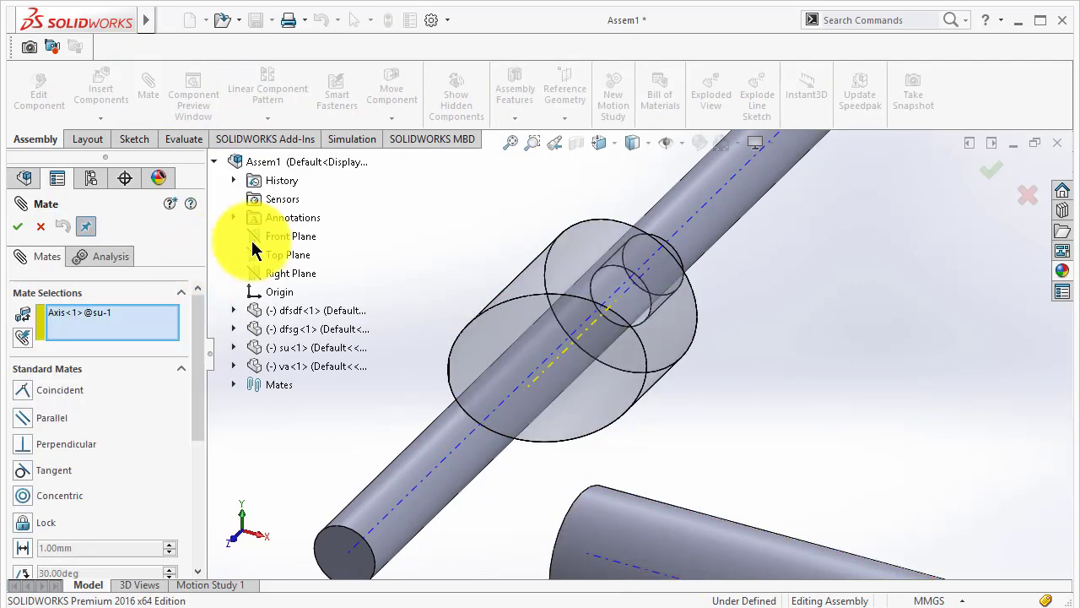
click(279, 236)
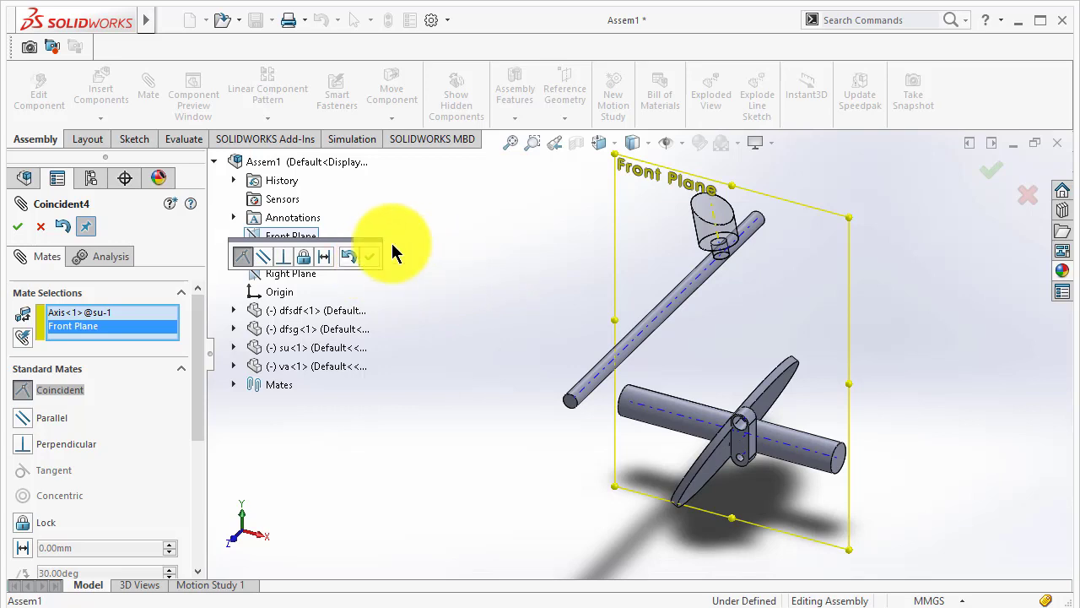
click(369, 257)
Step: Mate su's angled end face coincident with va's disk face
click(719, 211)
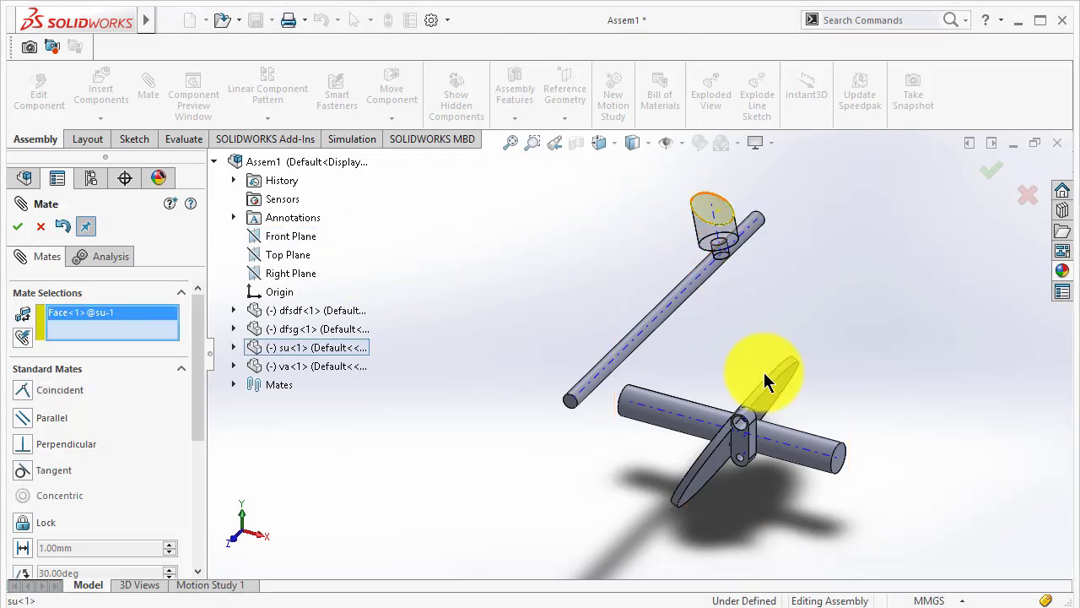
click(764, 372)
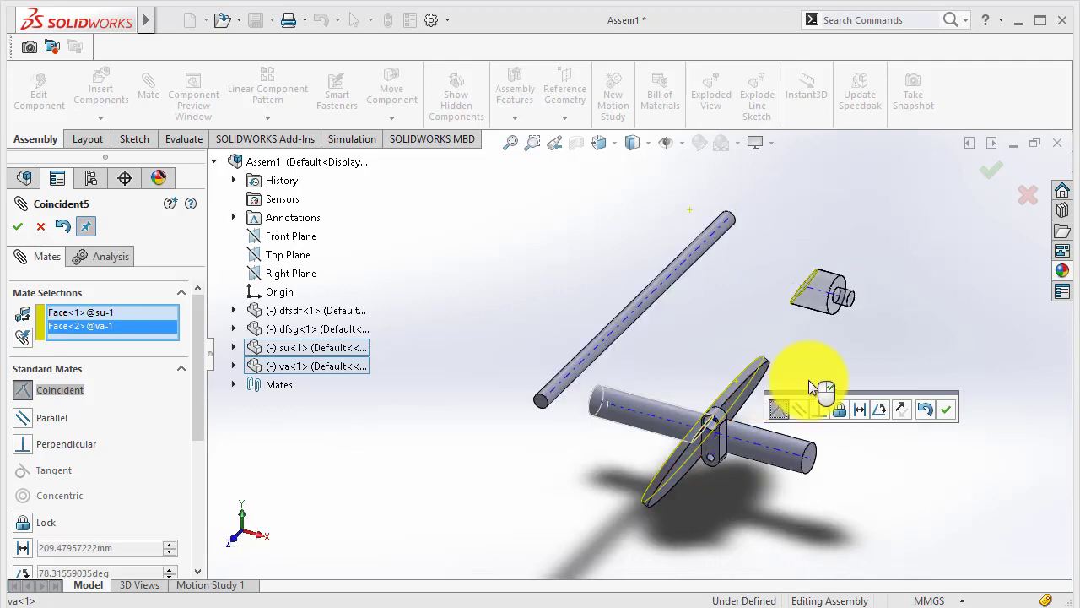
click(945, 411)
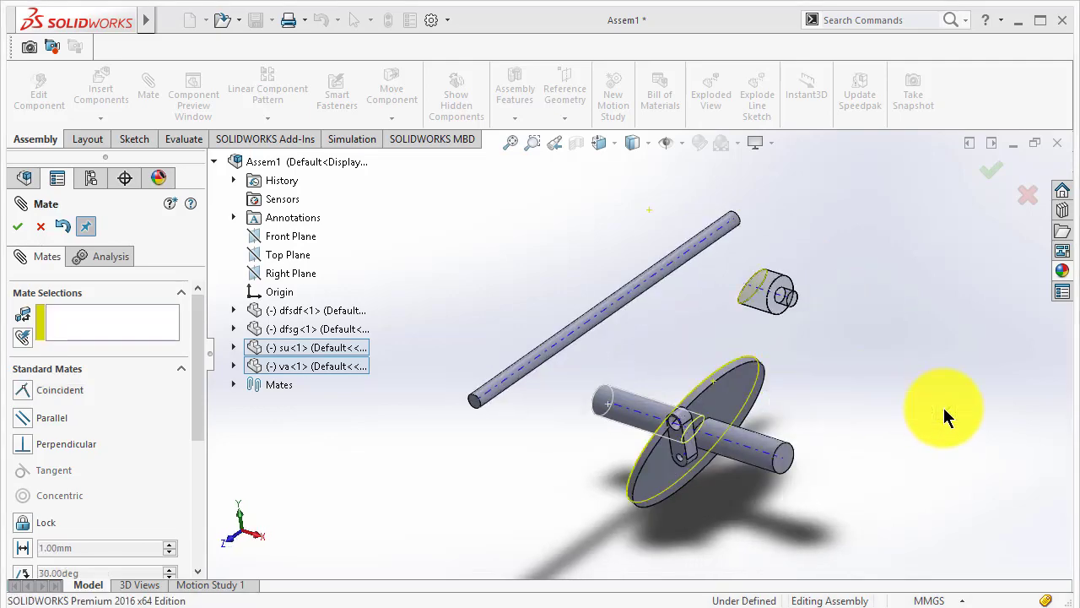
click(18, 226)
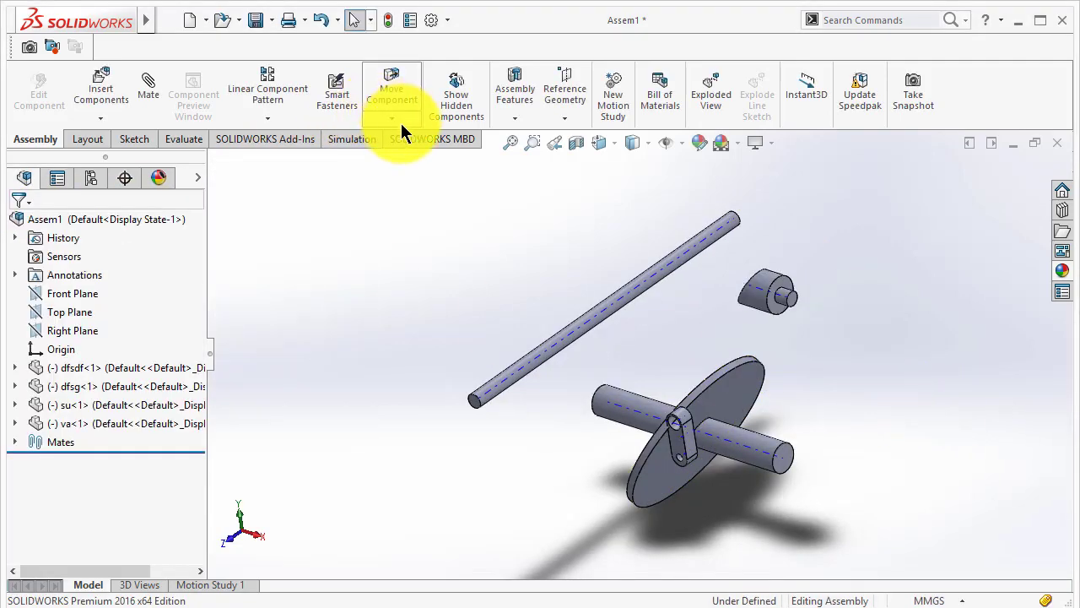
Step: Drag in a second su copy, su<2>, and rotate it to lie horizontally
click(117, 373)
click(764, 283)
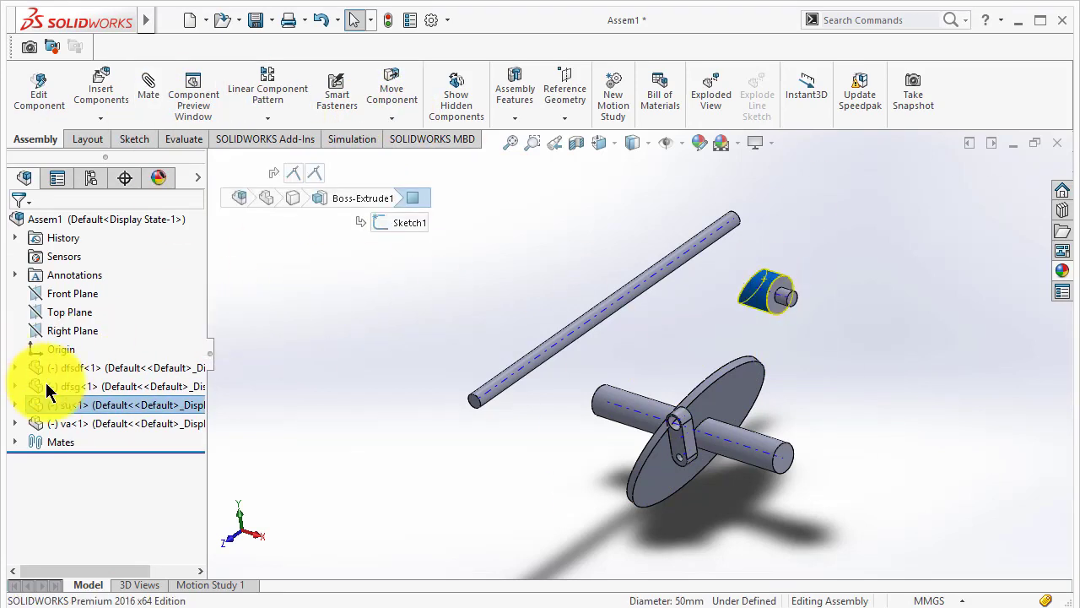
click(403, 301)
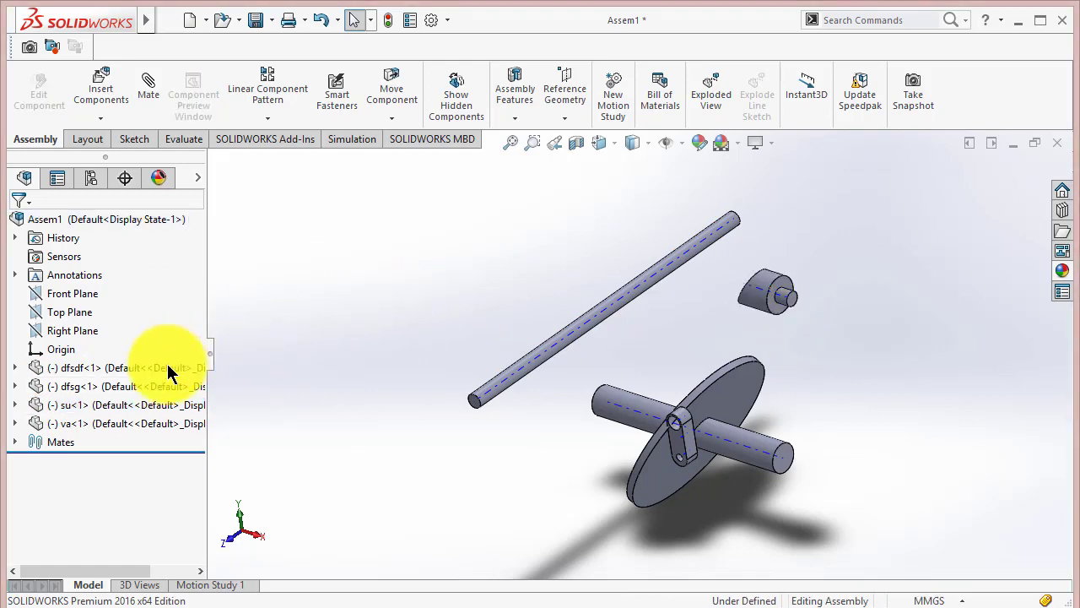
drag(149, 405, 477, 279)
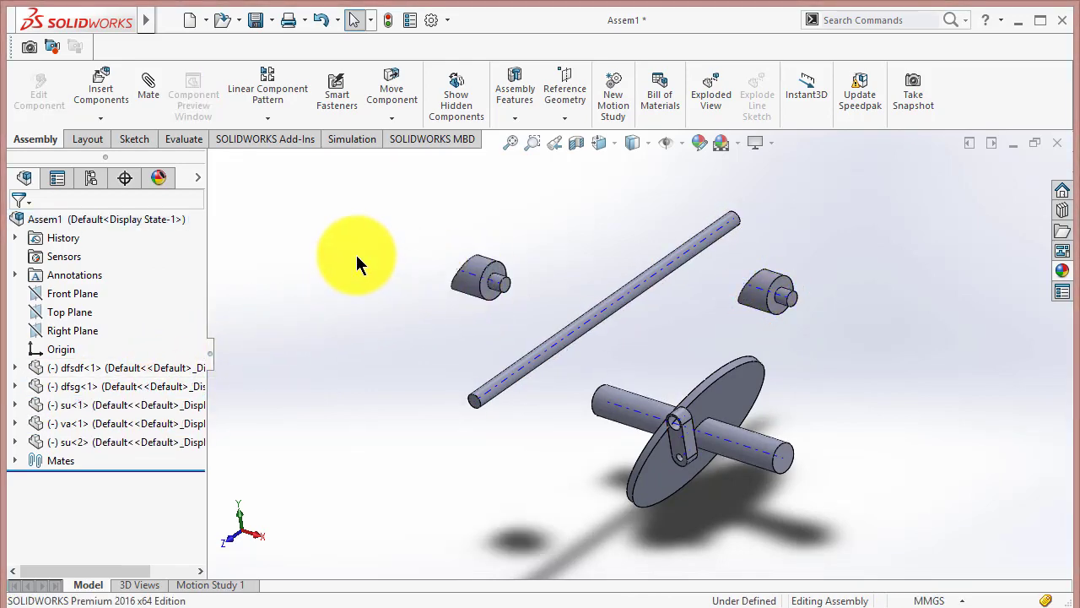
click(391, 117)
click(424, 161)
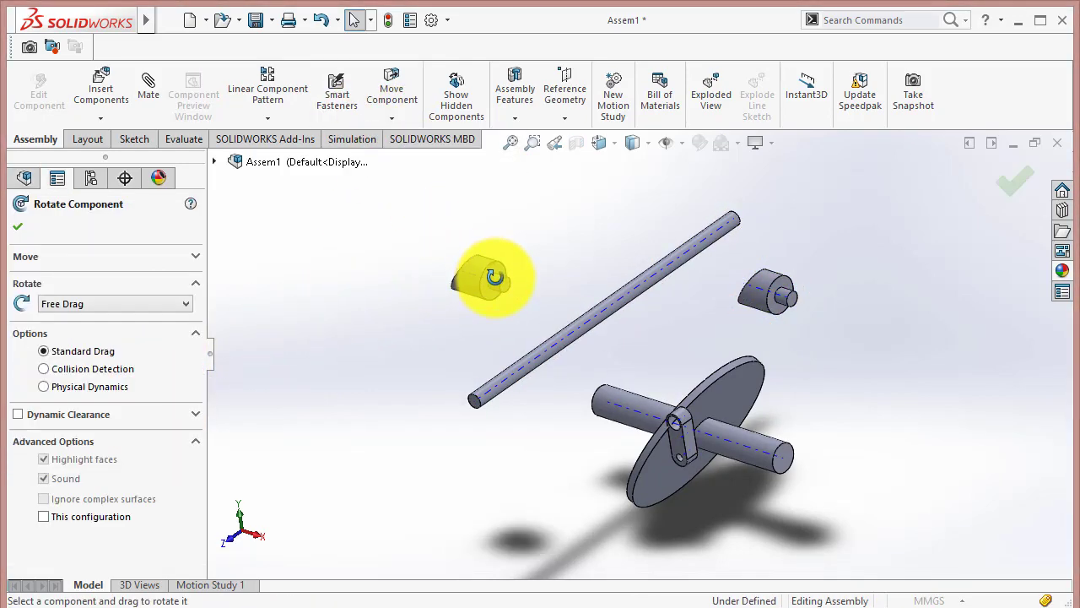
mouse_move(495, 277)
mouse_down()
mouse_move(402, 265)
mouse_move(302, 229)
mouse_move(354, 109)
mouse_move(447, 264)
mouse_move(470, 217)
mouse_up()
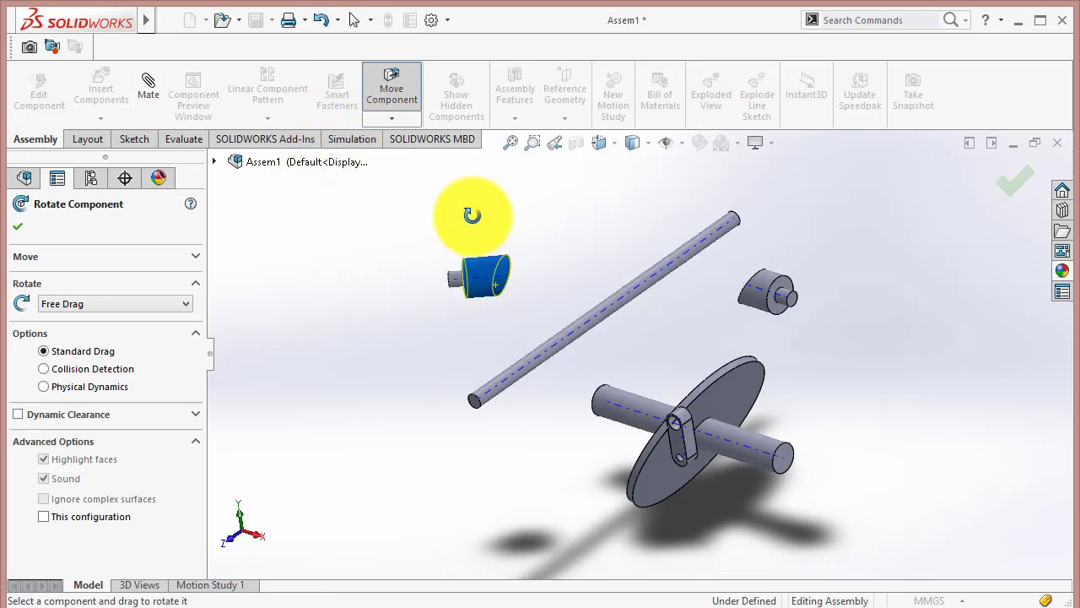
click(17, 226)
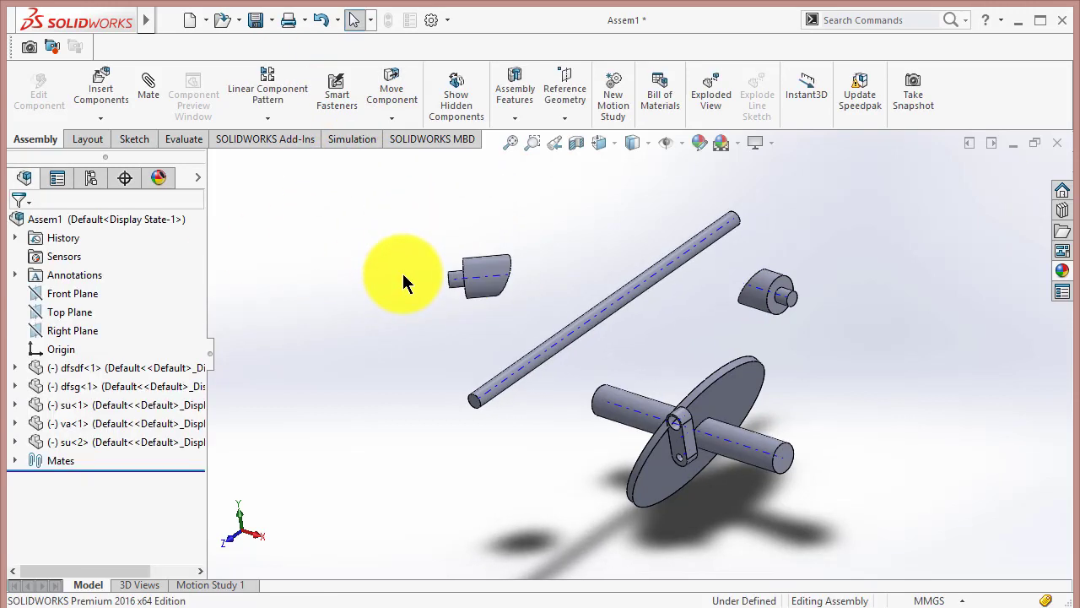
Step: Mate su<2>'s axis coincident with the Front Plane
click(492, 275)
click(296, 241)
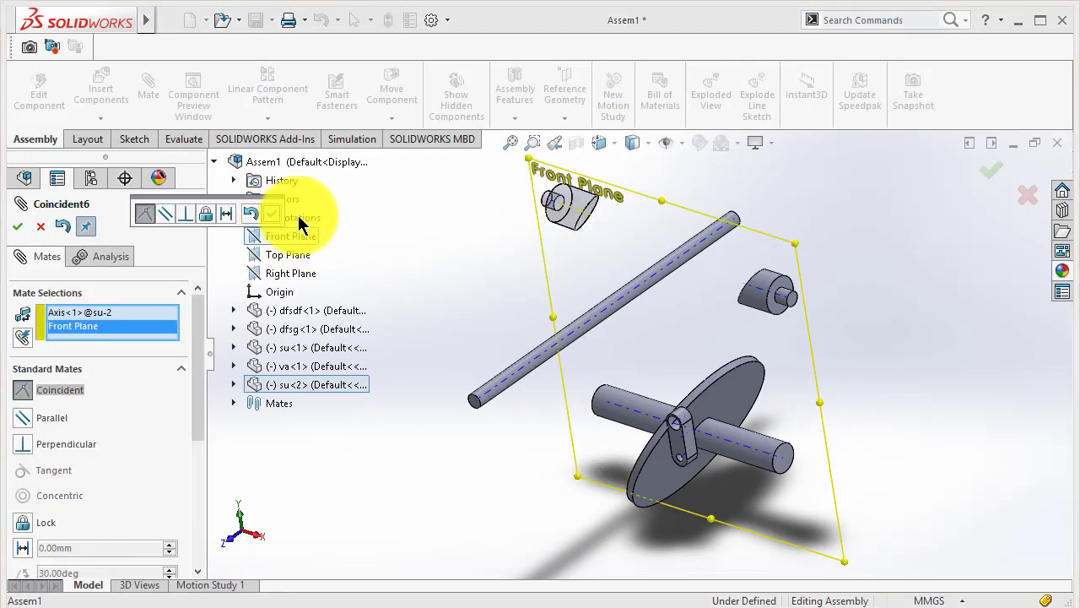
click(270, 213)
scroll(642, 262, down, 5)
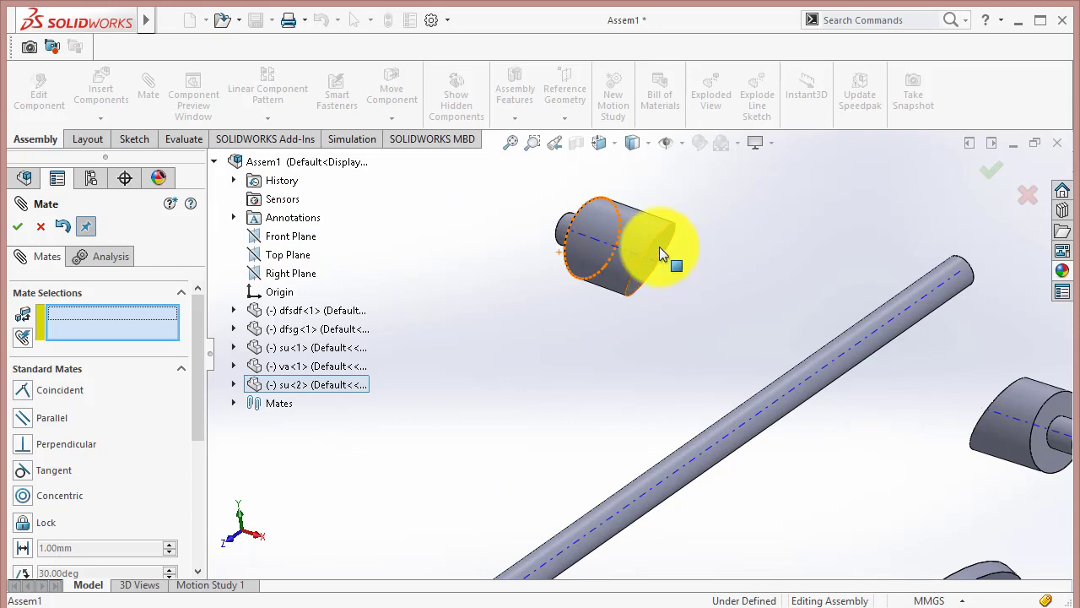
Step: Mate su<2>'s angled face coincident with va's disk face
click(659, 247)
middle_drag(748, 361, 778, 428)
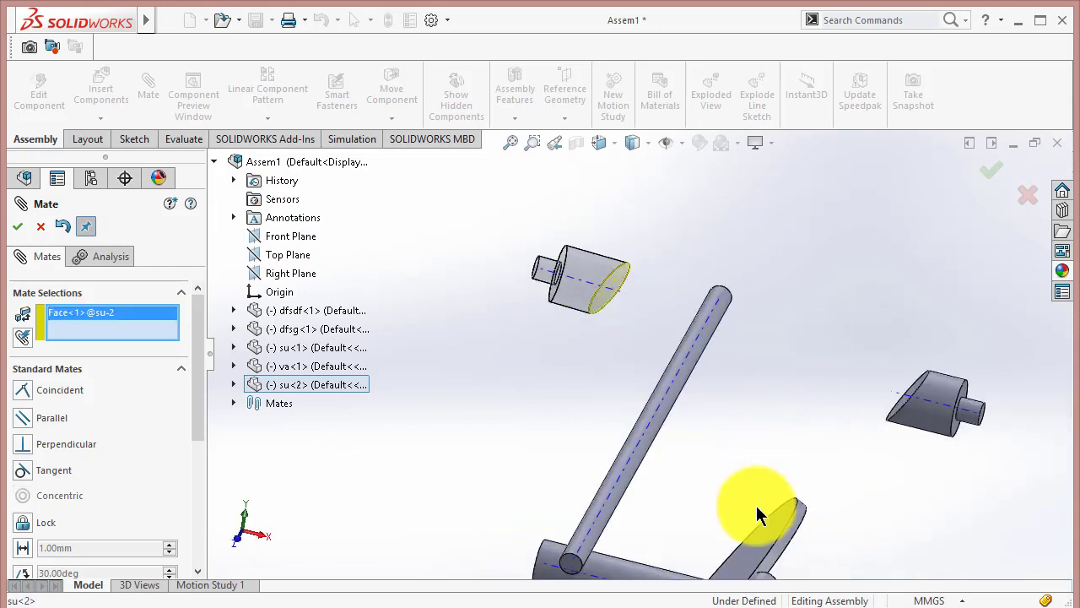
click(763, 535)
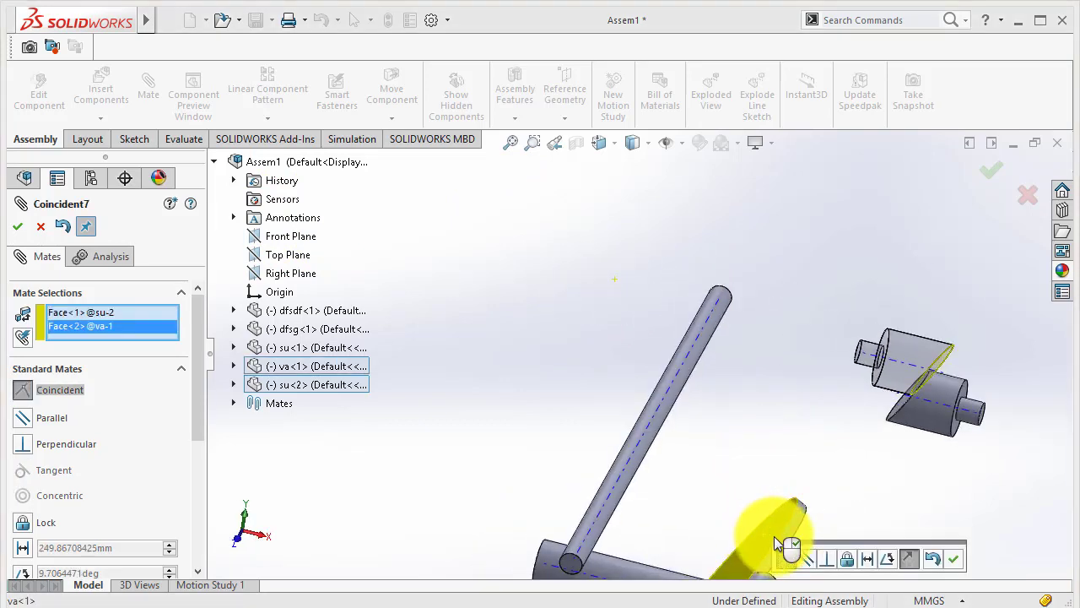
click(952, 559)
scroll(771, 434, down, 3)
scroll(397, 292, up, 3)
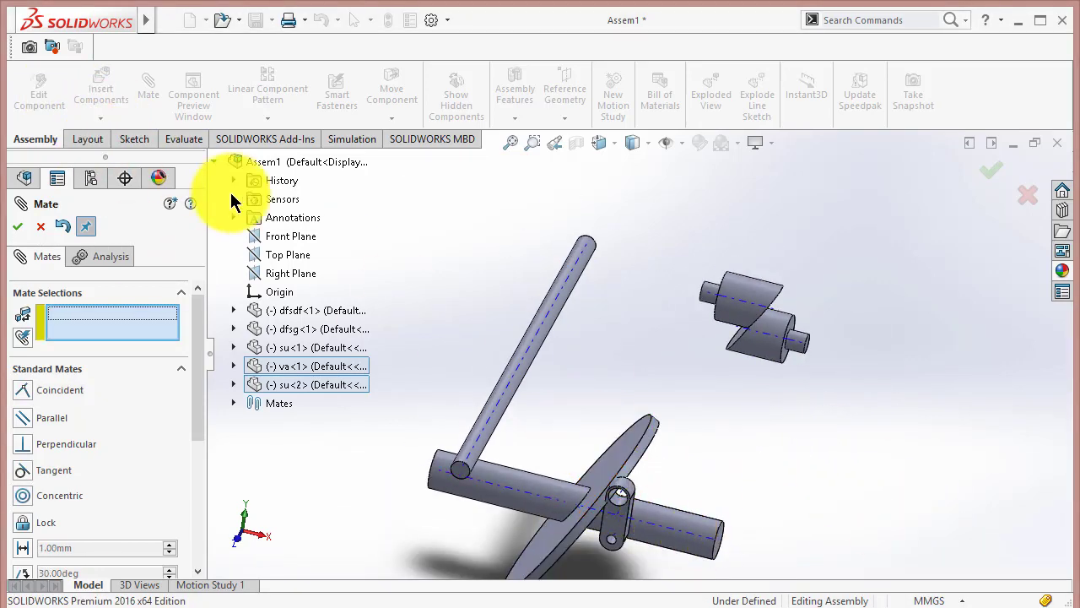
Step: Add a Distance mate holding va's Axis<2> exactly 80 mm from su-1's Axis<1>
click(666, 526)
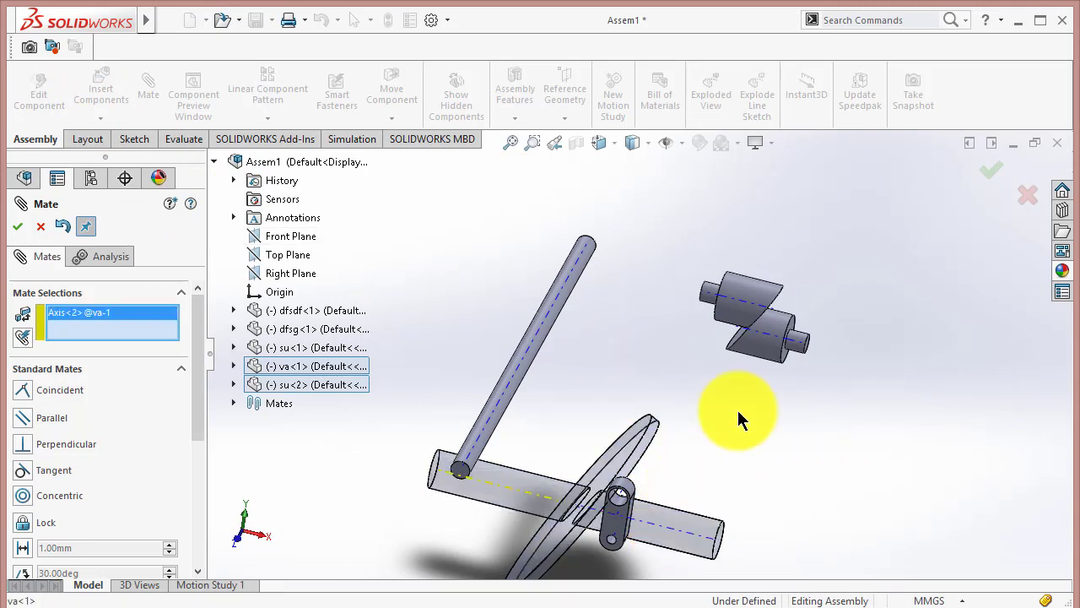
click(766, 334)
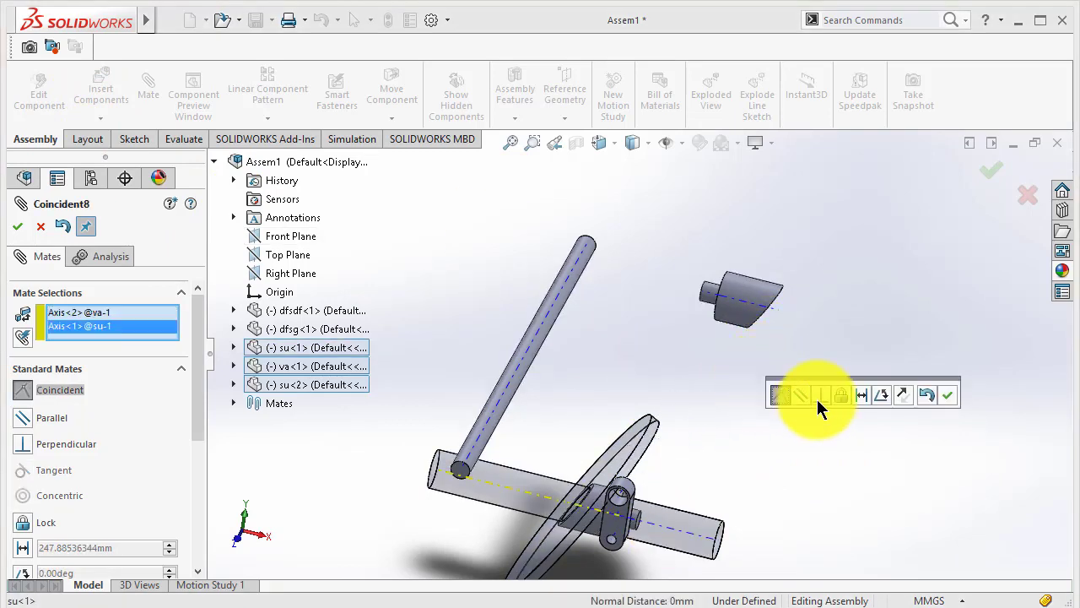
click(861, 395)
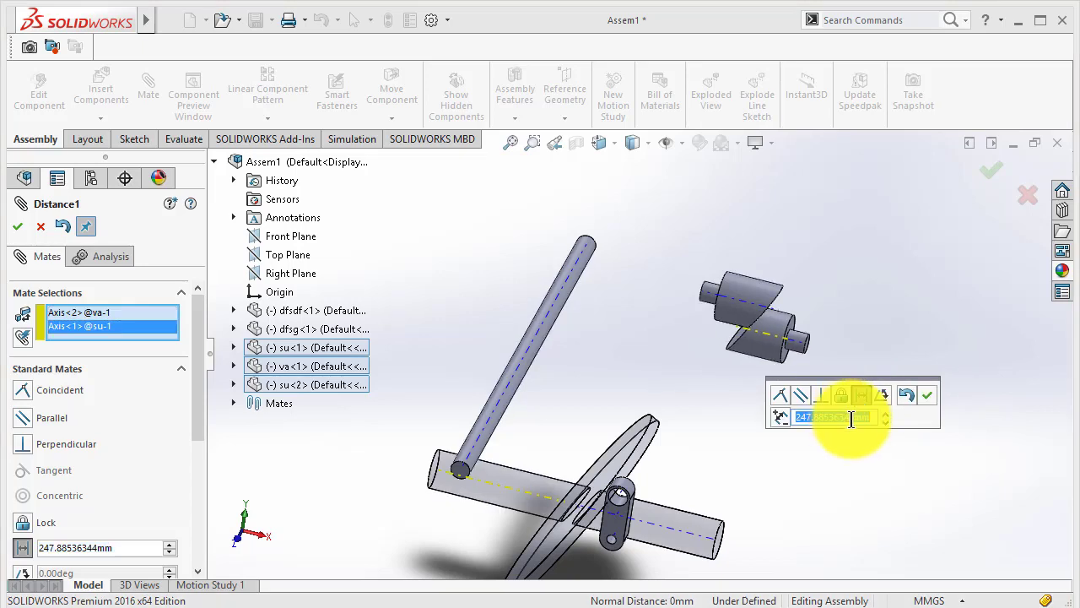
text(20)
key(Return)
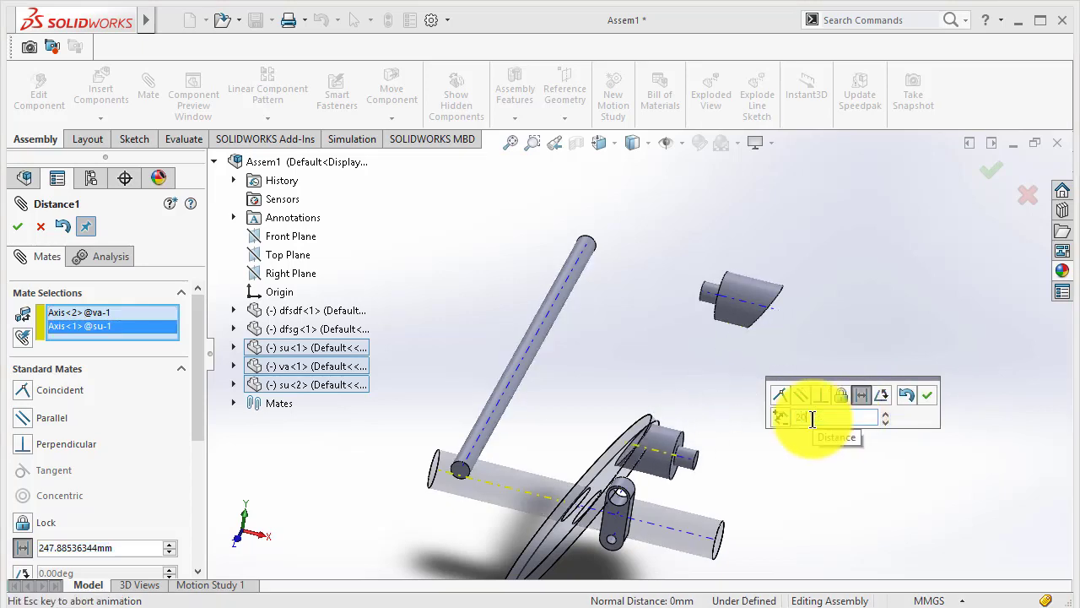
click(884, 411)
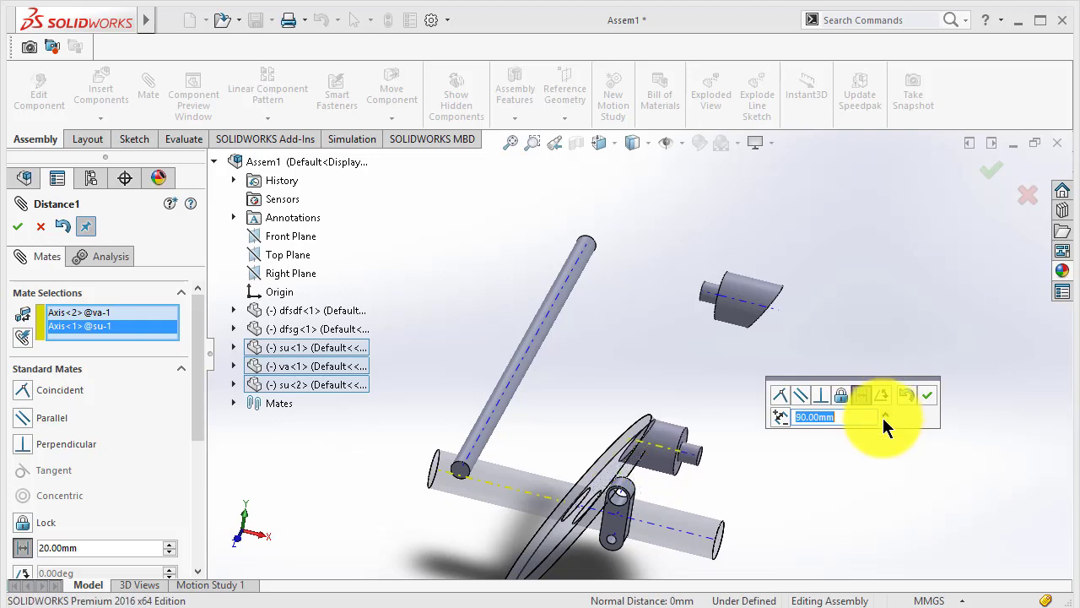
click(884, 413)
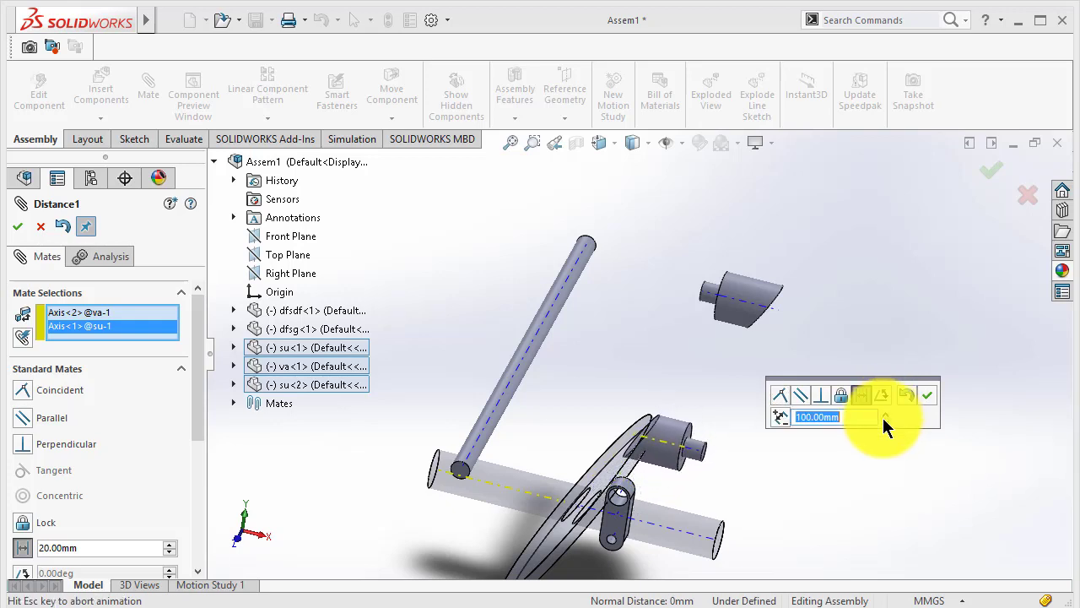
click(884, 420)
click(884, 421)
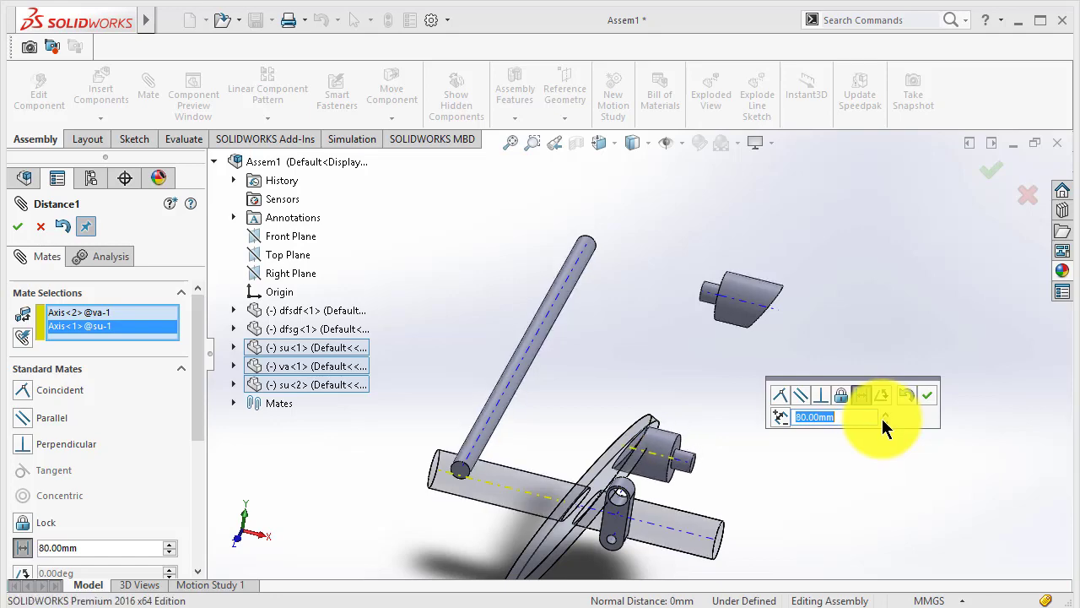
click(927, 395)
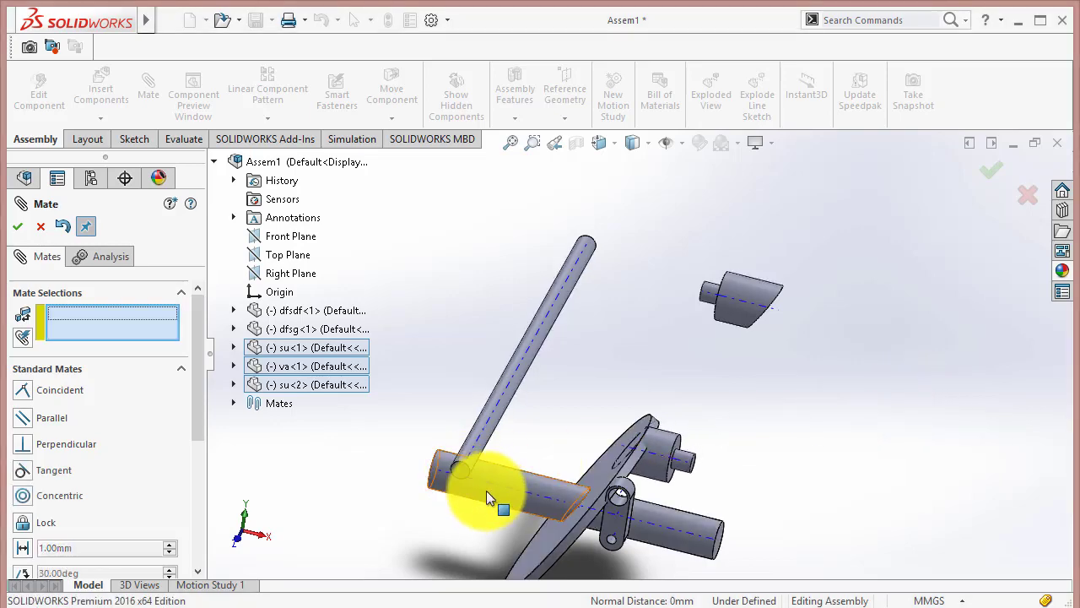
Step: Add an 80 mm Distance mate between su-2's Axis<1> and va's Axis<3>
scroll(667, 461, down, 3)
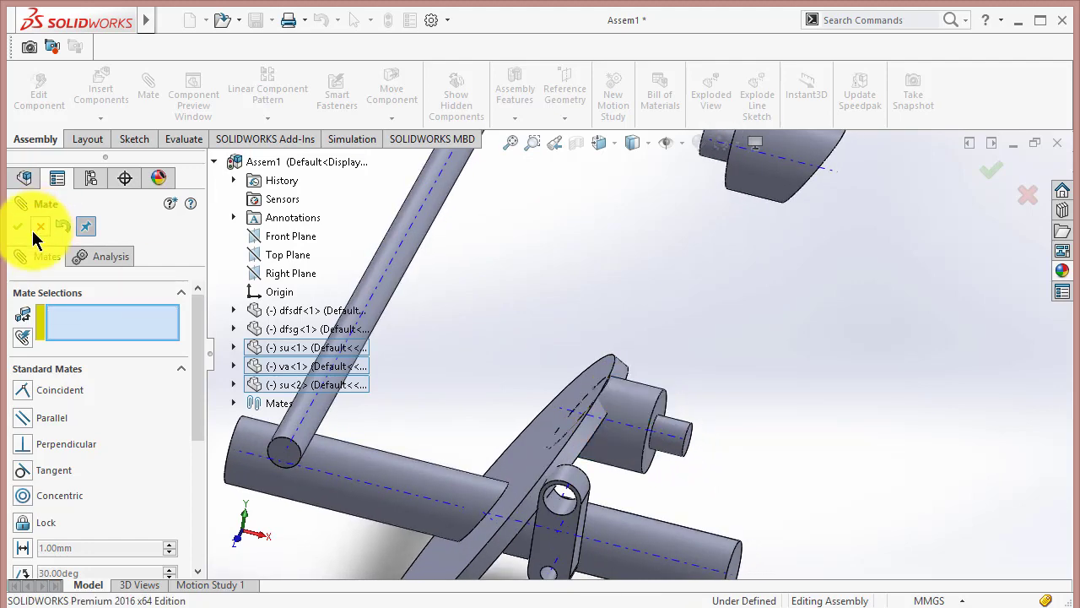
scroll(625, 253, up, 2)
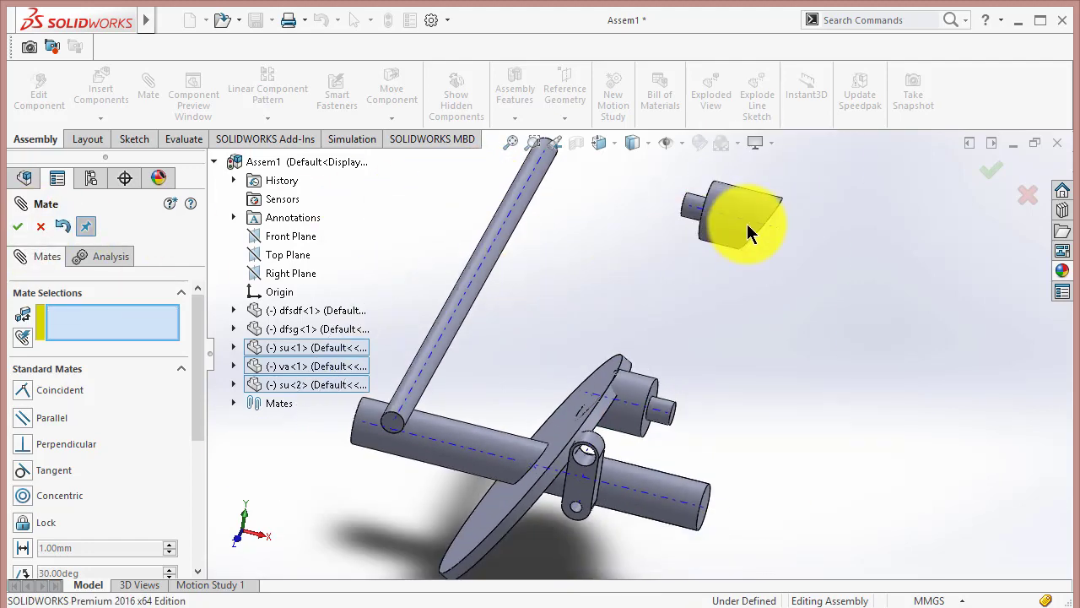
click(747, 223)
click(487, 458)
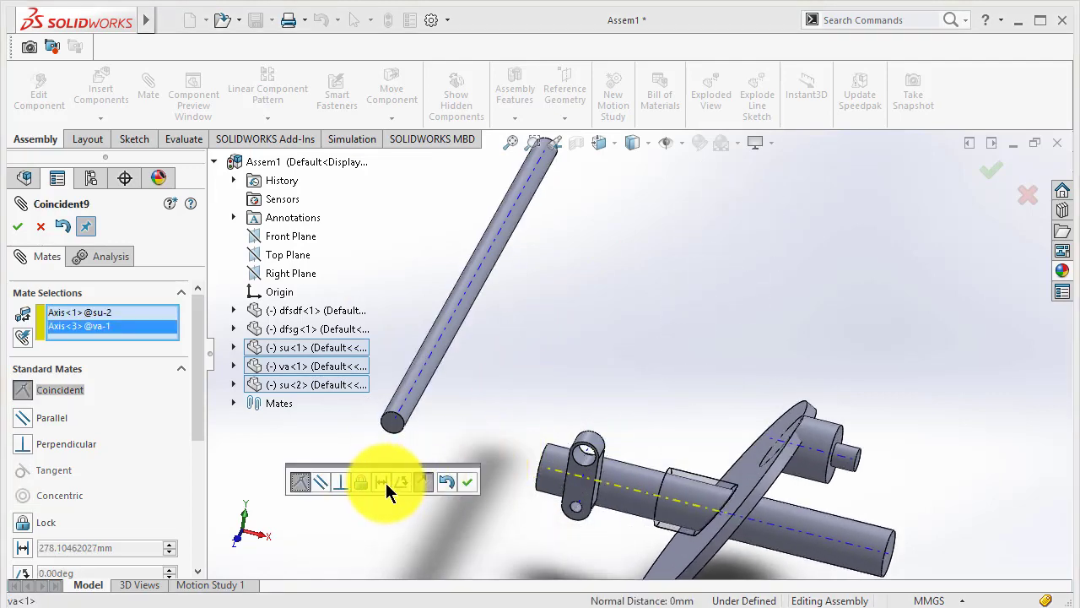
click(383, 482)
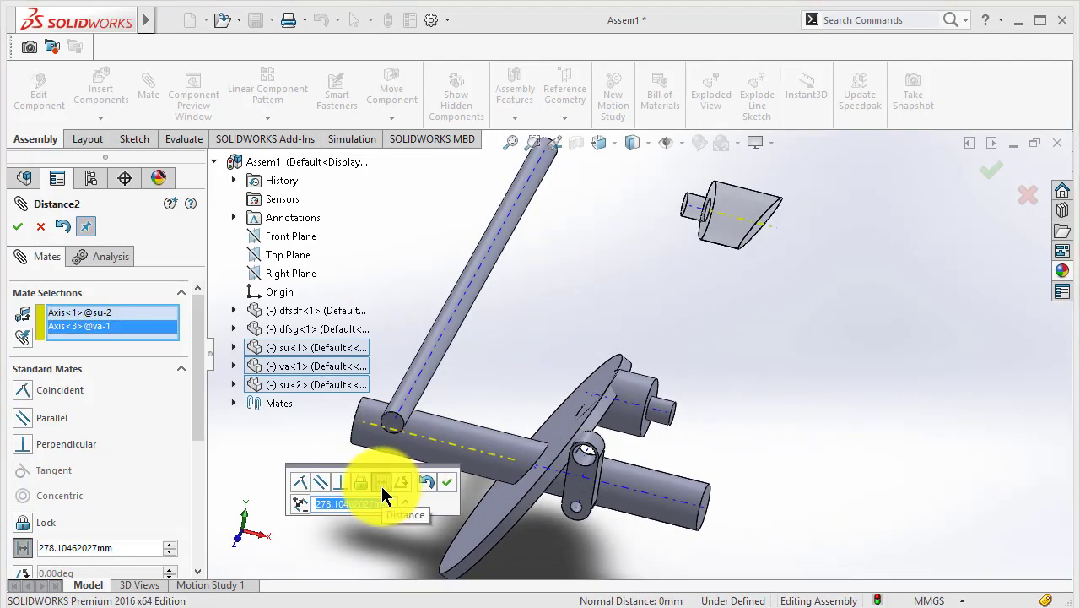
text(80)
key(Return)
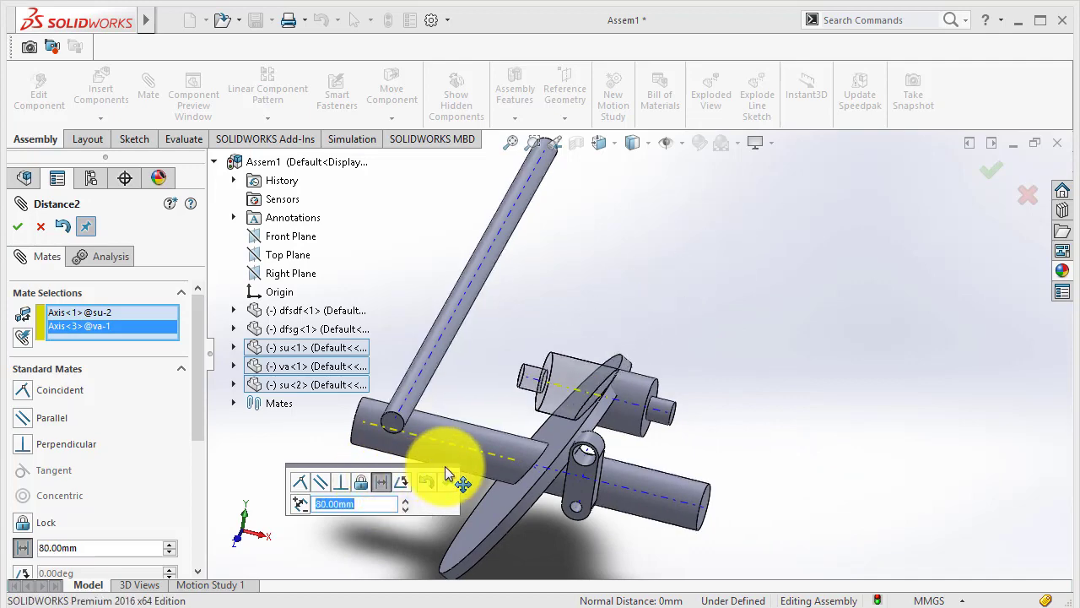
click(447, 484)
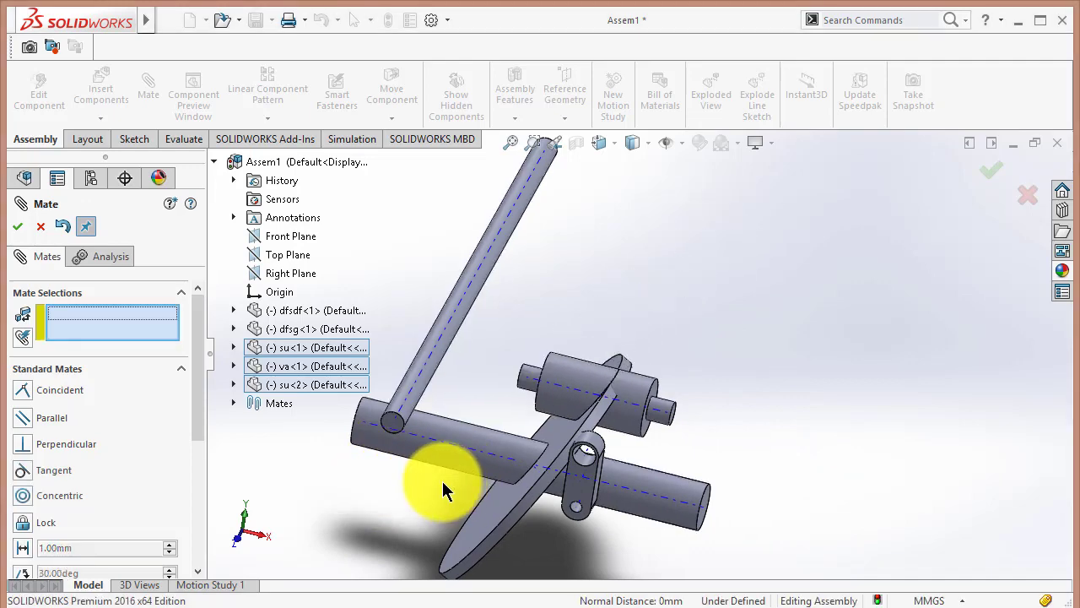
Step: Close Mate and expand su<1> to list its Mates in the tree
click(40, 227)
click(642, 396)
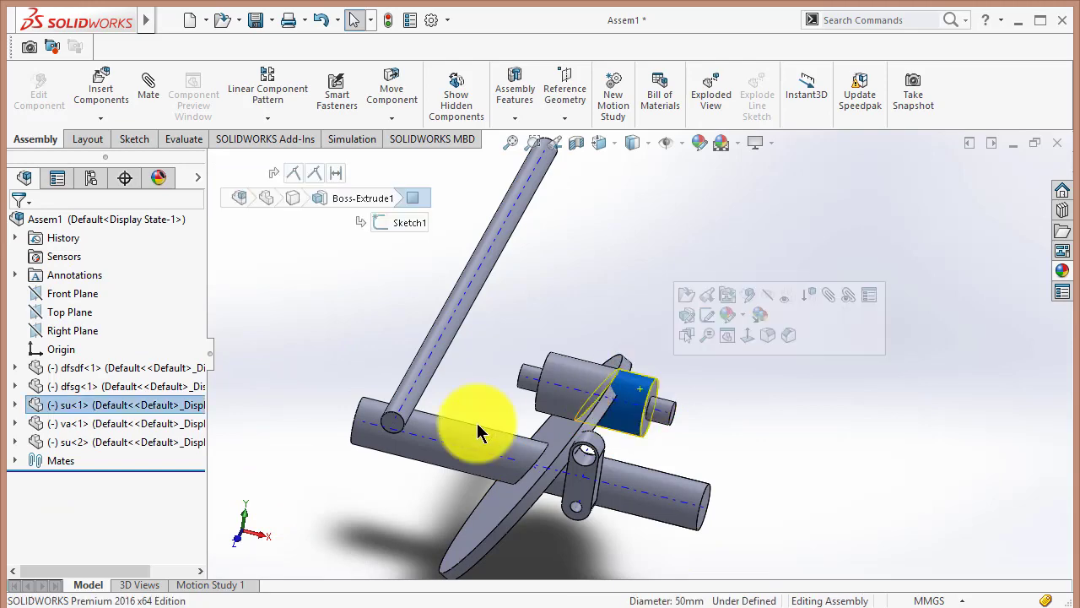
click(17, 405)
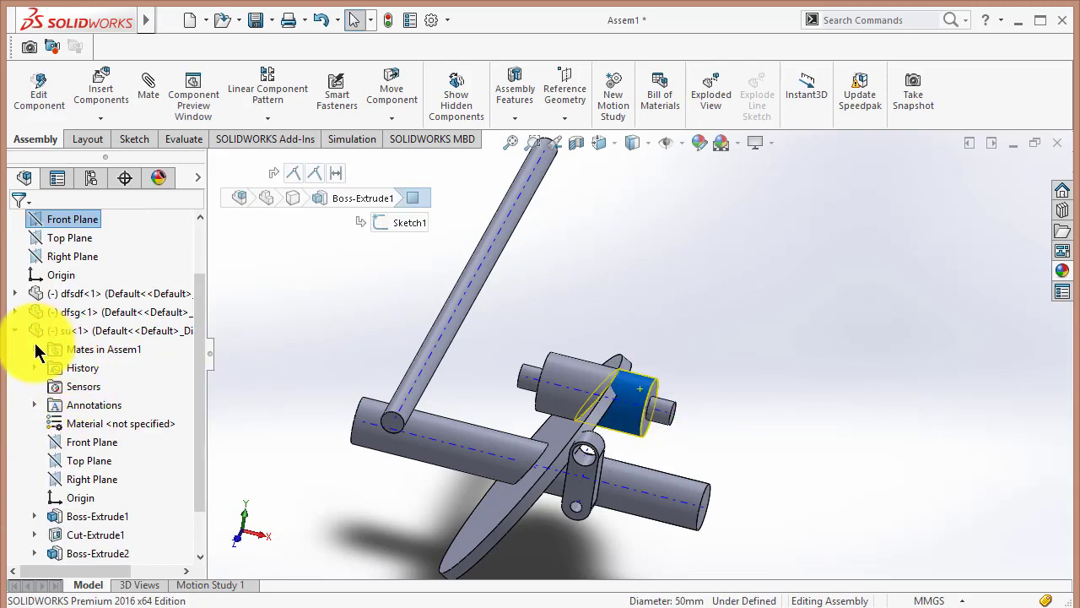
click(35, 350)
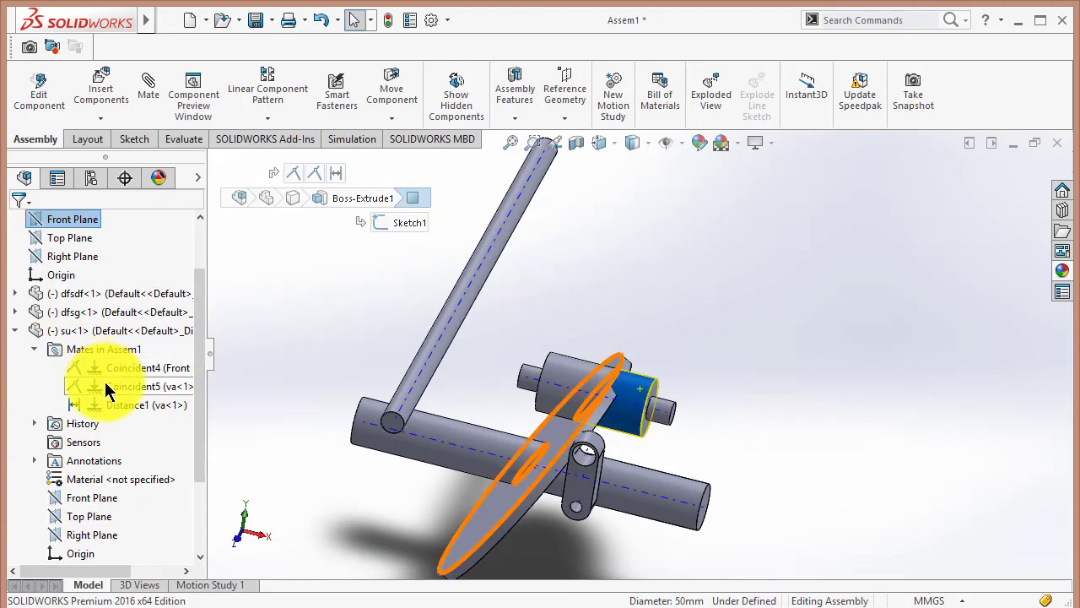
Step: Edit Coincident5, replacing its Face<2> reference with a face of the inclined disk
right_click(105, 390)
click(132, 287)
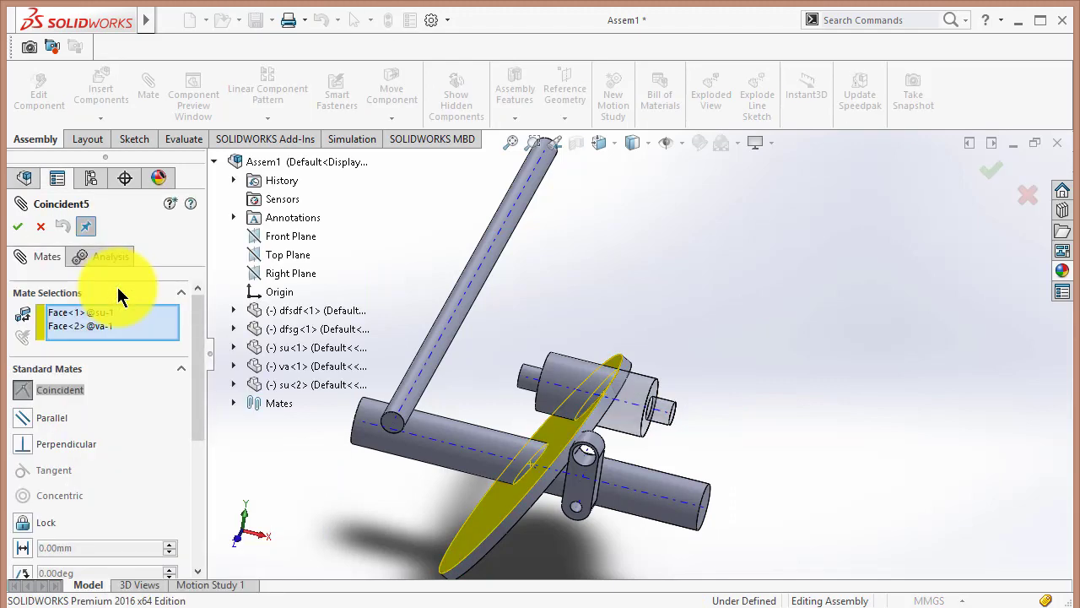
right_click(77, 325)
click(106, 368)
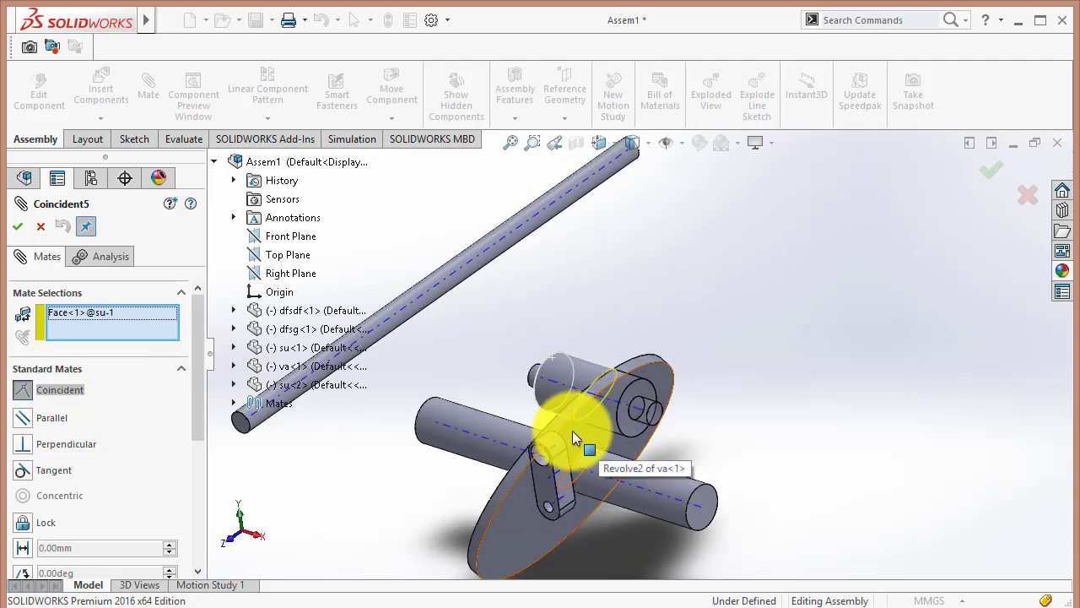
click(573, 431)
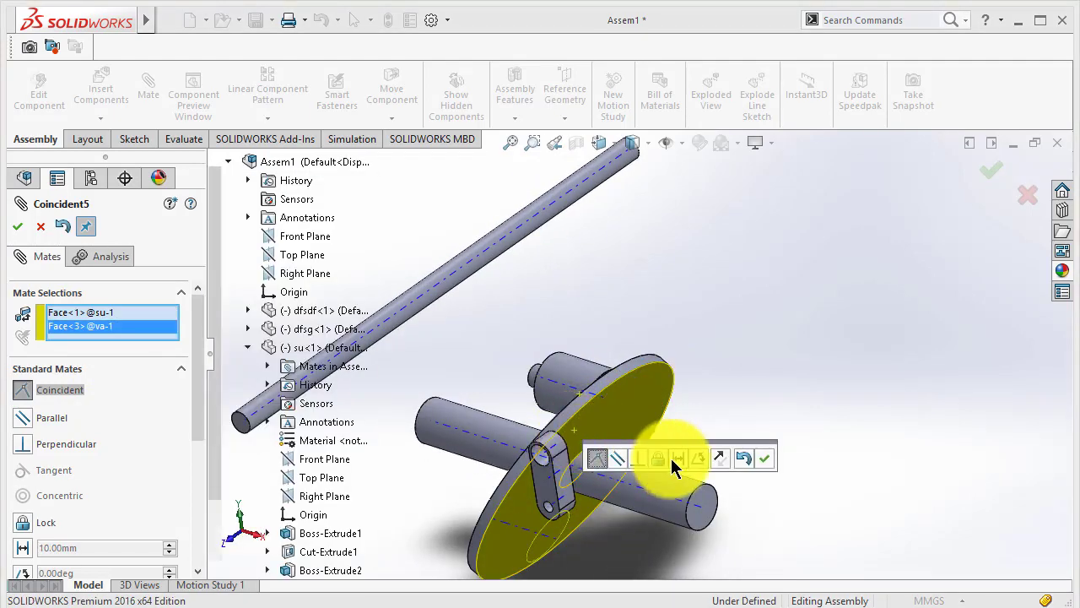
click(763, 457)
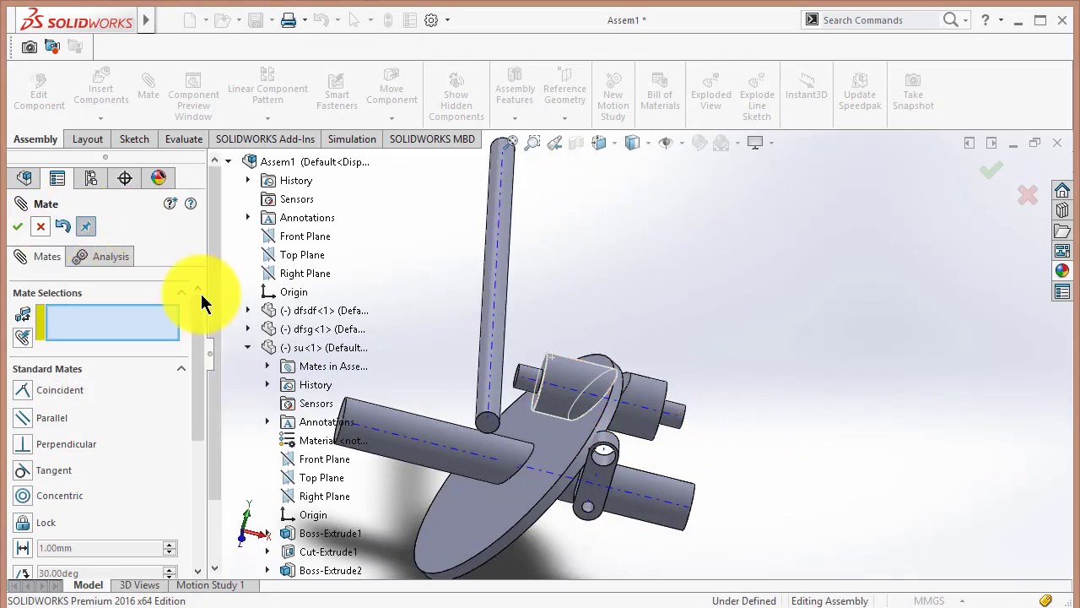
Step: Mate the bracket's cylindrical face concentric with the round face on the shaft
scroll(588, 532, down, 3)
scroll(605, 457, down, 3)
scroll(608, 439, down, 3)
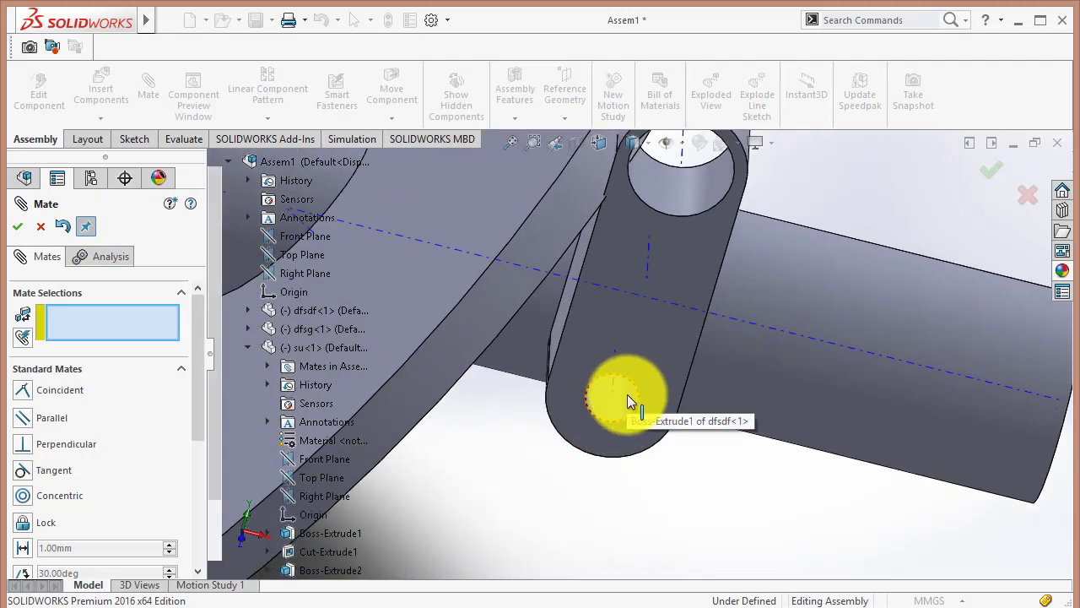
click(620, 396)
scroll(616, 388, up, 3)
scroll(583, 235, down, 3)
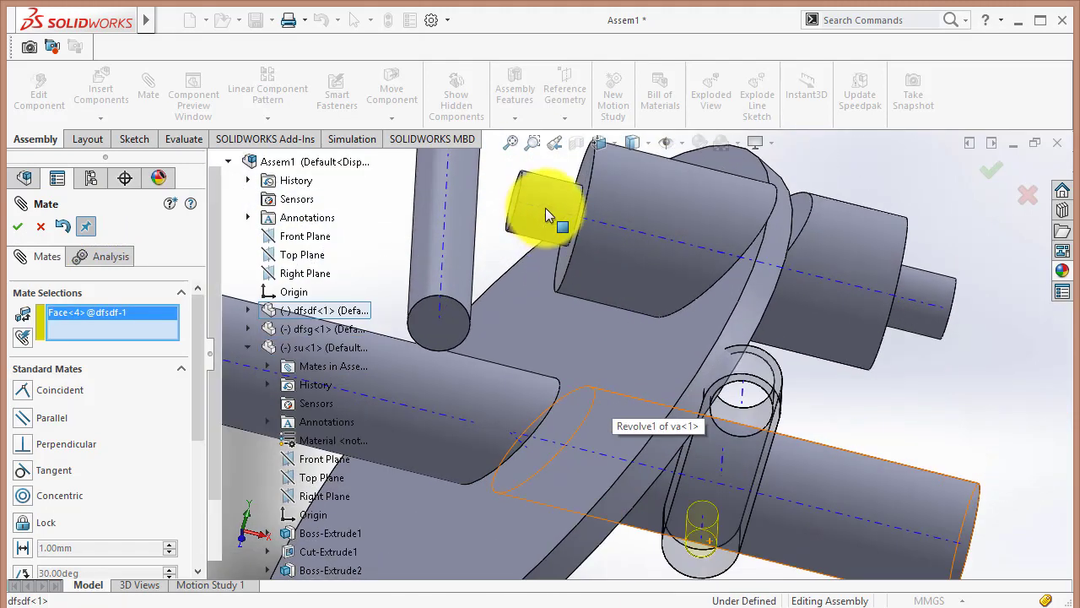
click(556, 206)
scroll(591, 211, up, 3)
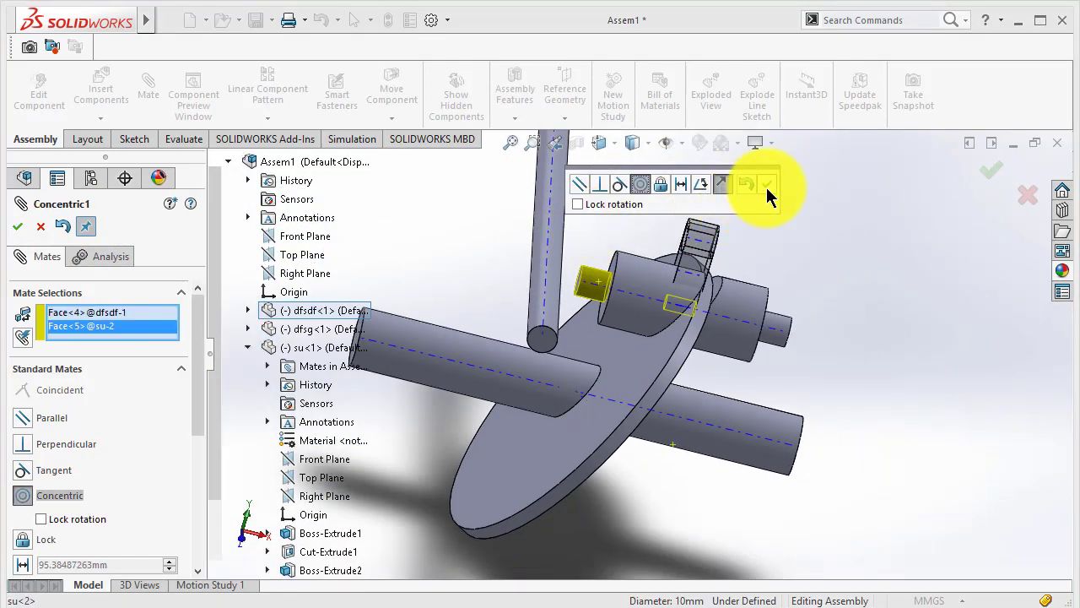
click(767, 184)
Step: Make the shaft part's flat face coincident with the bracket's flat face
scroll(591, 287, down, 3)
middle_drag(610, 280, 616, 284)
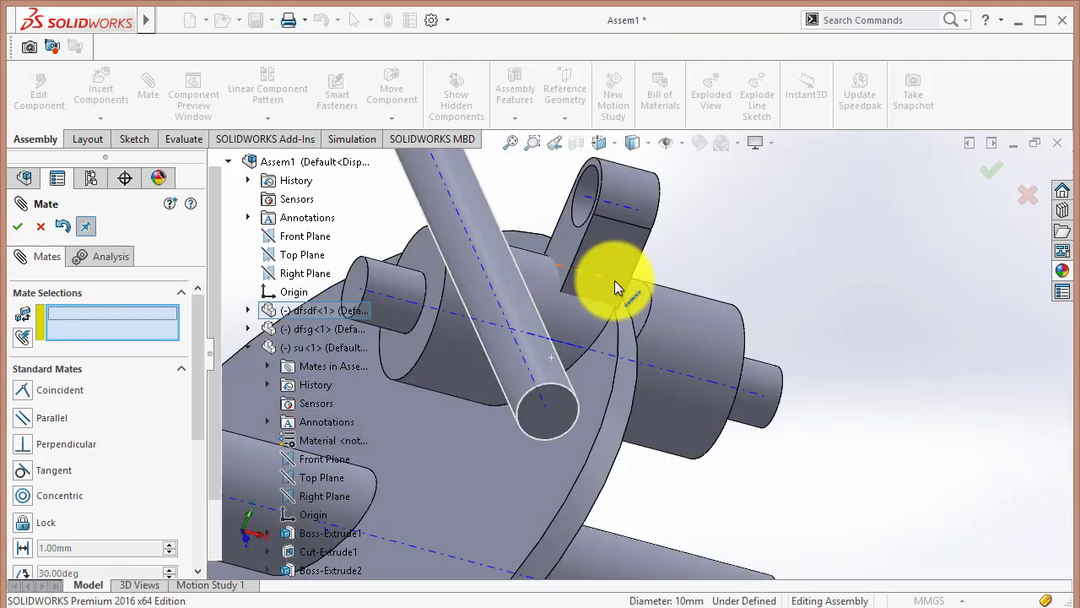
click(358, 275)
middle_drag(531, 244, 569, 241)
click(570, 242)
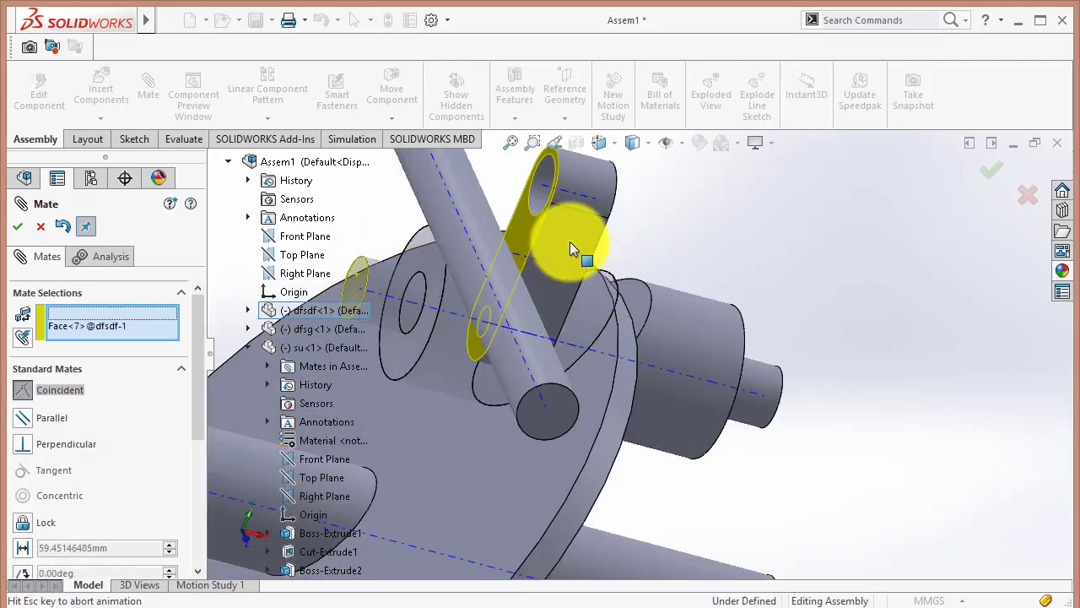
click(760, 204)
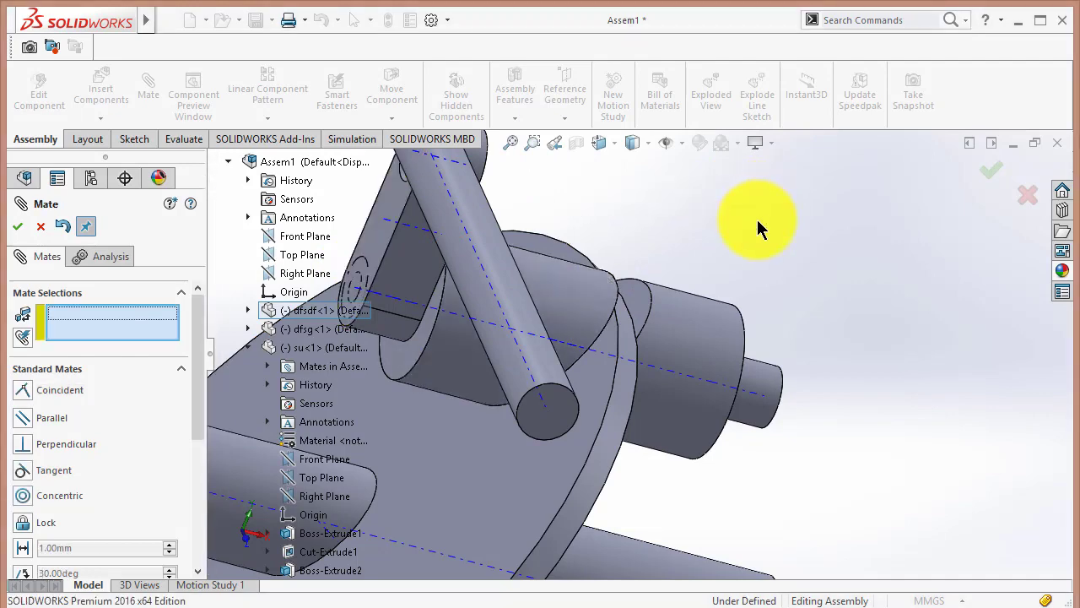
Step: Align the dfsg rod's axis coincident with the bracket's axis
scroll(757, 229, up, 3)
mouse_move(692, 269)
middle_down()
mouse_move(536, 307)
mouse_move(585, 308)
mouse_move(543, 289)
middle_up()
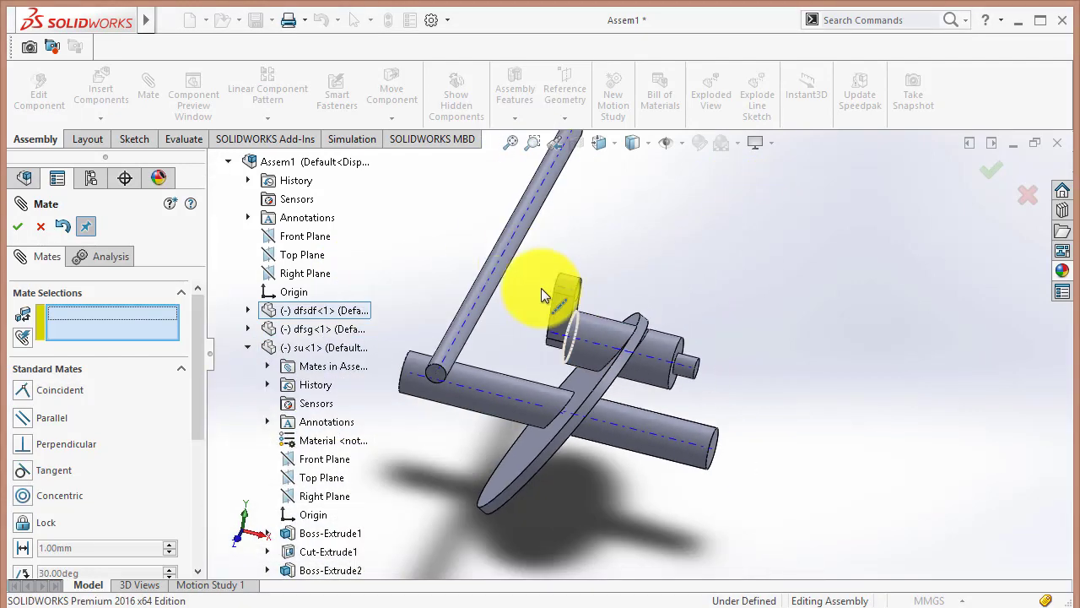
click(501, 256)
scroll(579, 297, down, 3)
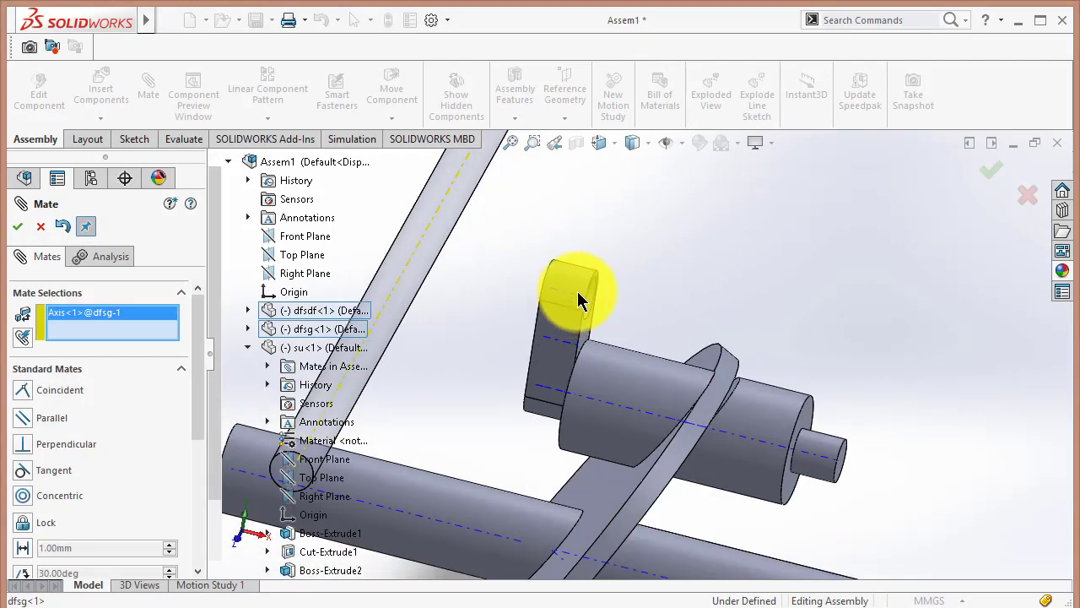
click(573, 300)
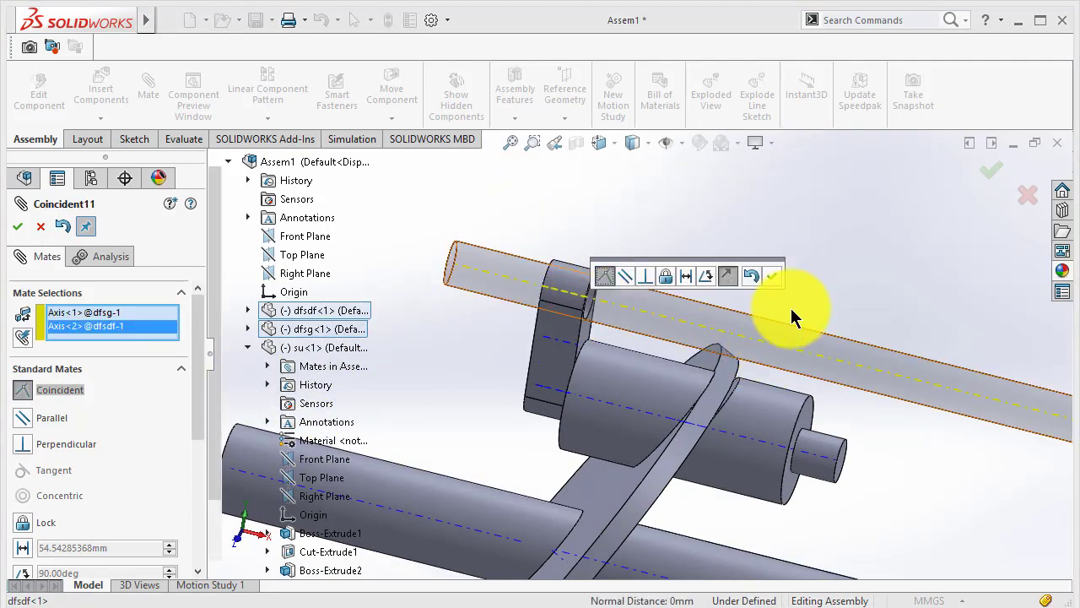
click(774, 281)
scroll(755, 330, up, 3)
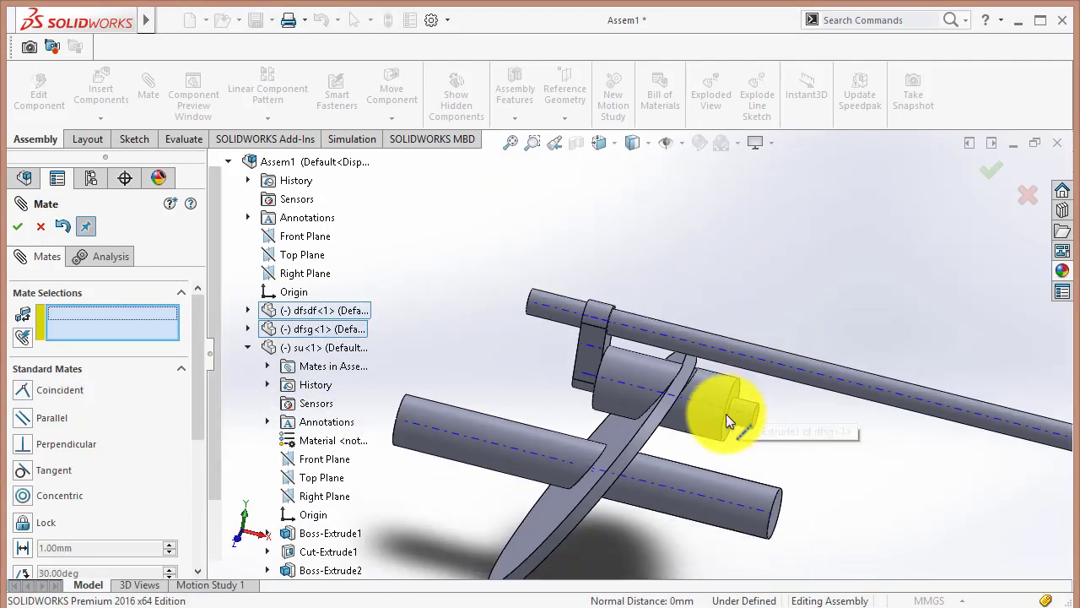
Step: Close Mate and drag the bracket to test its motion, dismissing the save prompt
click(40, 226)
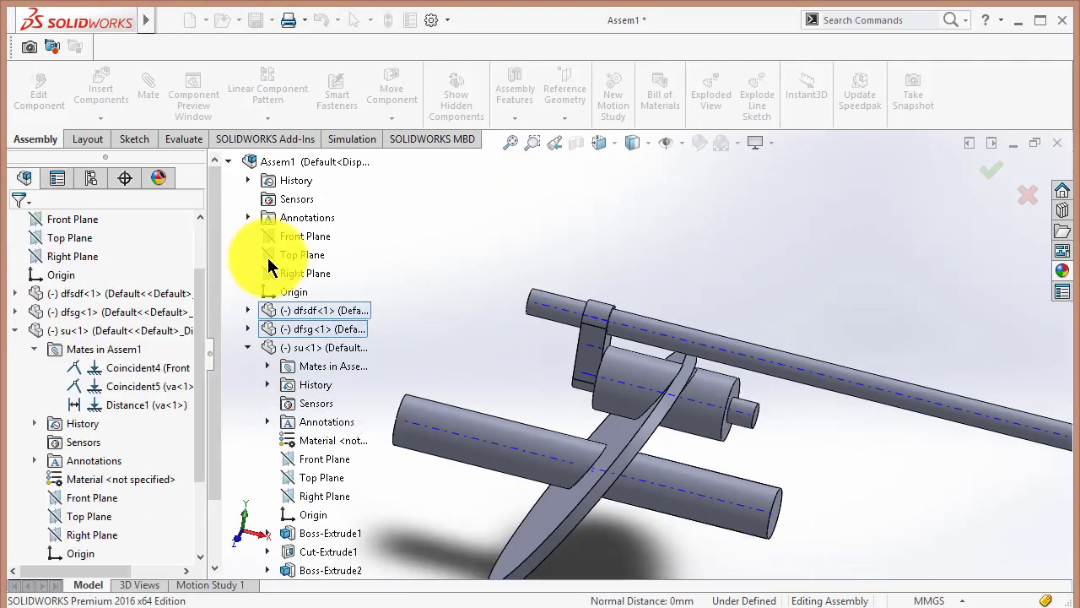
drag(595, 359, 758, 281)
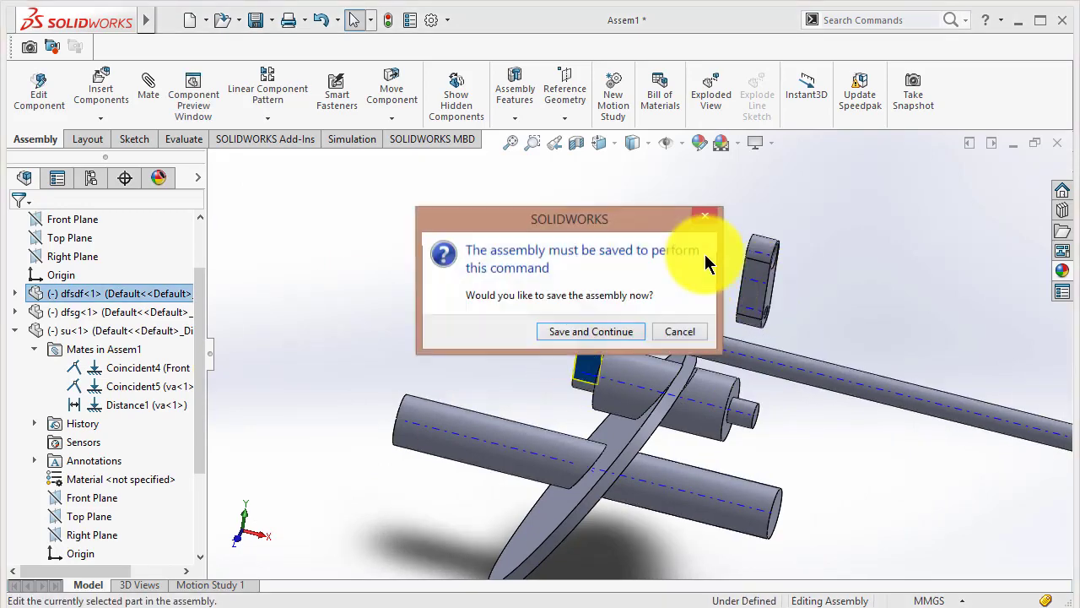
click(680, 332)
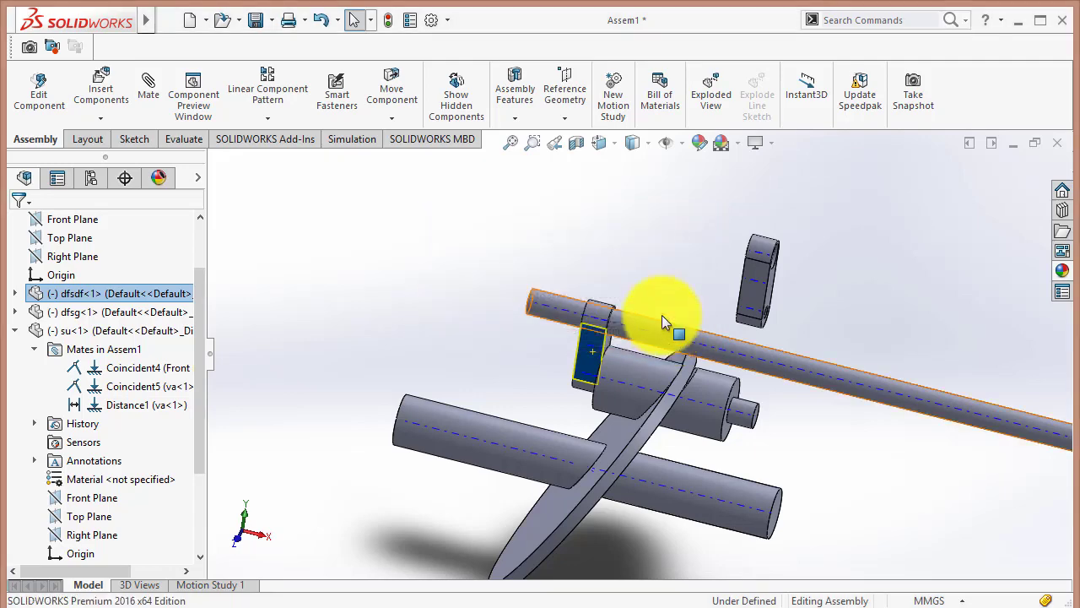
Step: Align the second bracket's axis coincident with the shaft's axis
click(148, 84)
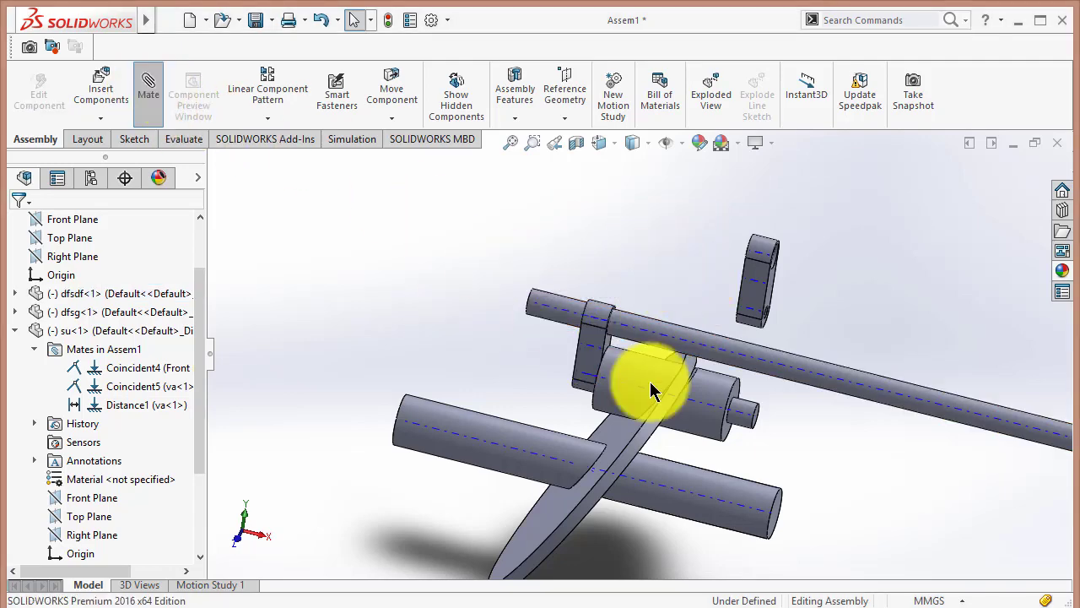
scroll(751, 412, down, 2)
click(750, 408)
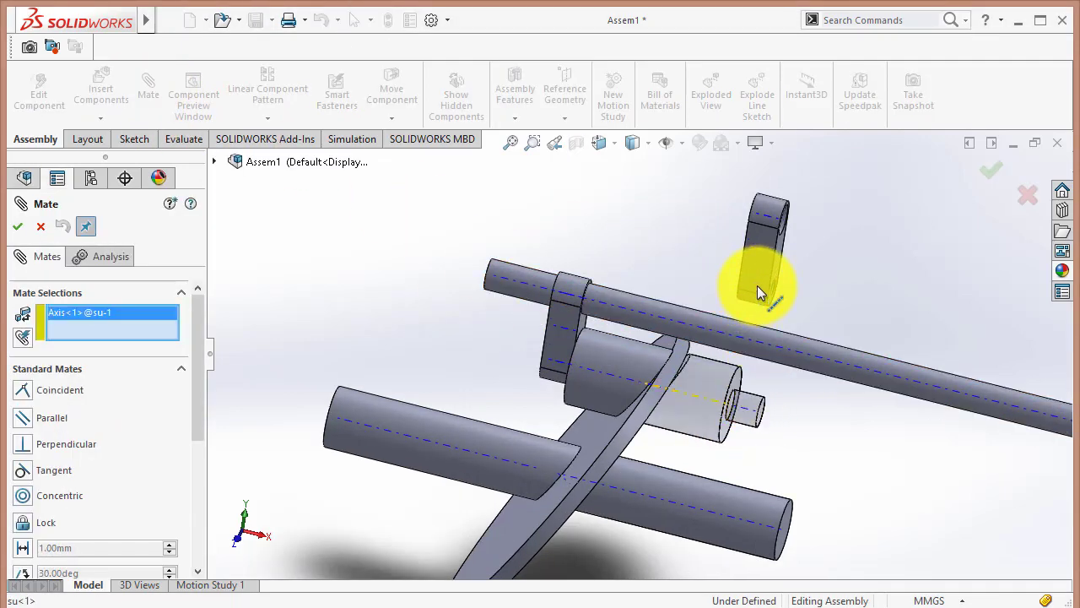
scroll(758, 283, down, 2)
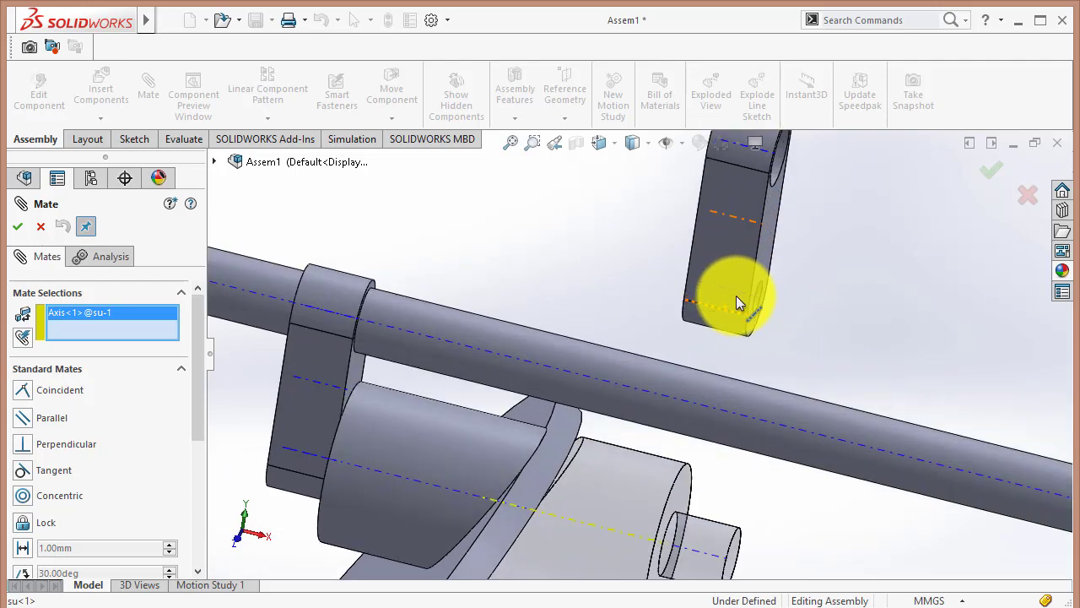
scroll(758, 298, down, 2)
scroll(724, 319, down, 2)
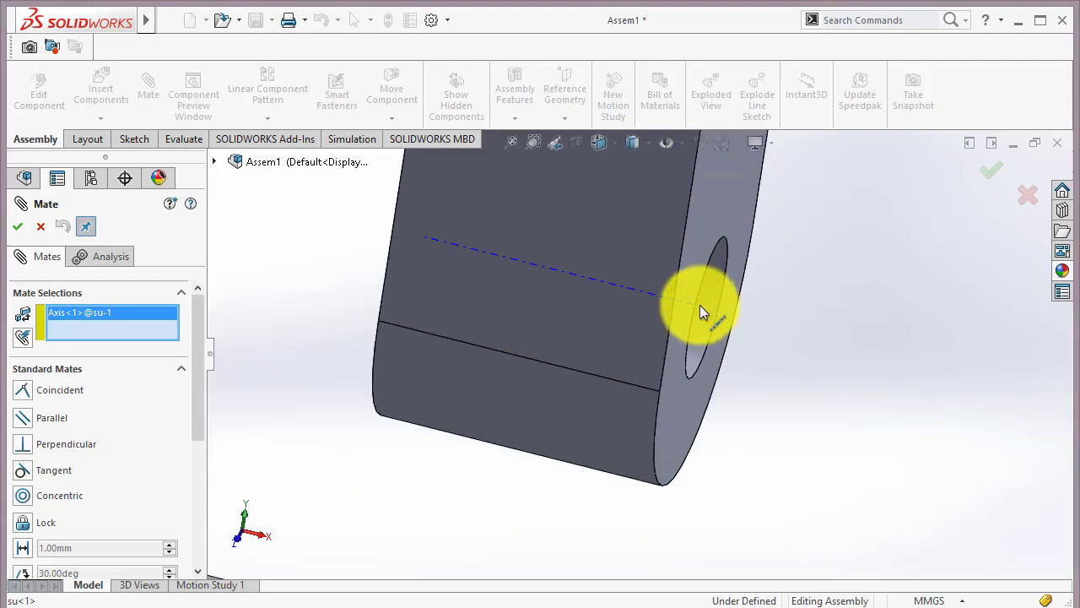
click(701, 305)
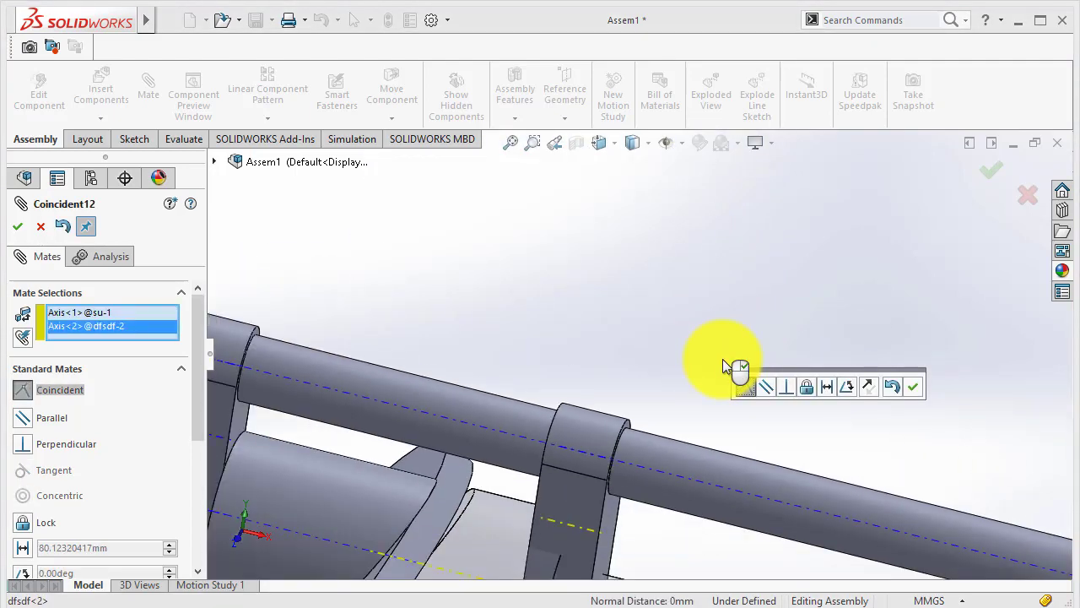
scroll(726, 366, up, 3)
click(909, 386)
Step: Select a second-bracket axis and the shaft end face, dragging the bracket onto the pin
scroll(768, 414, up, 2)
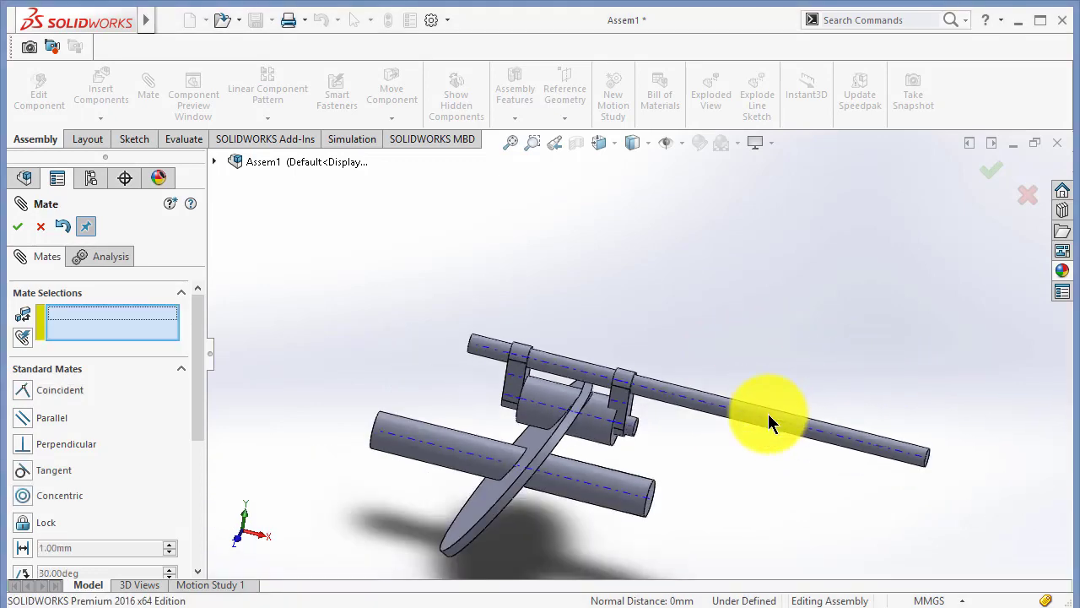
scroll(743, 410, up, 2)
scroll(591, 389, down, 3)
scroll(580, 394, down, 3)
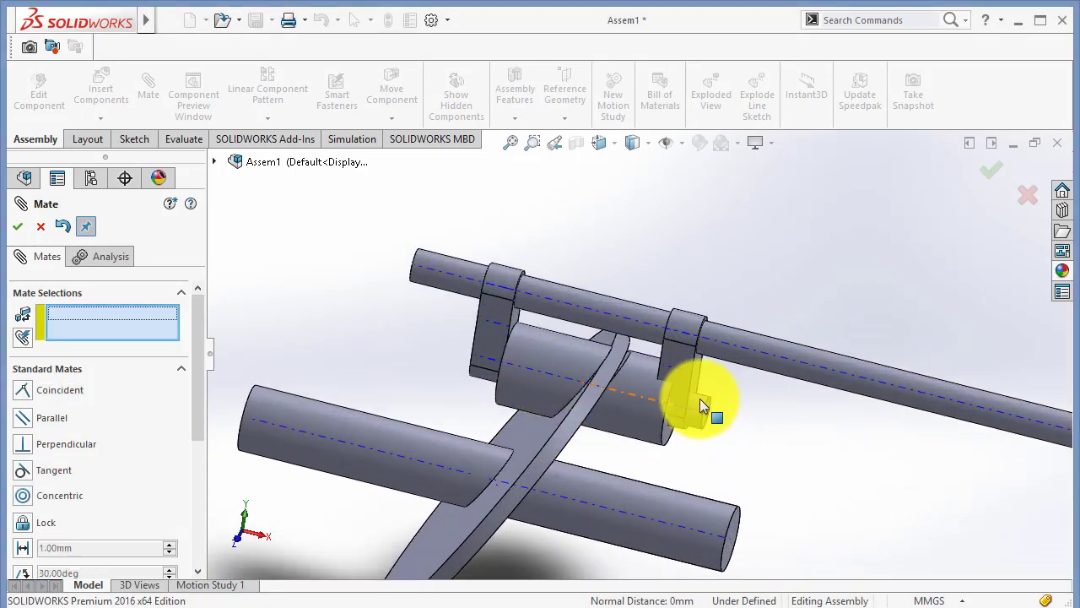
scroll(693, 384, down, 3)
click(702, 428)
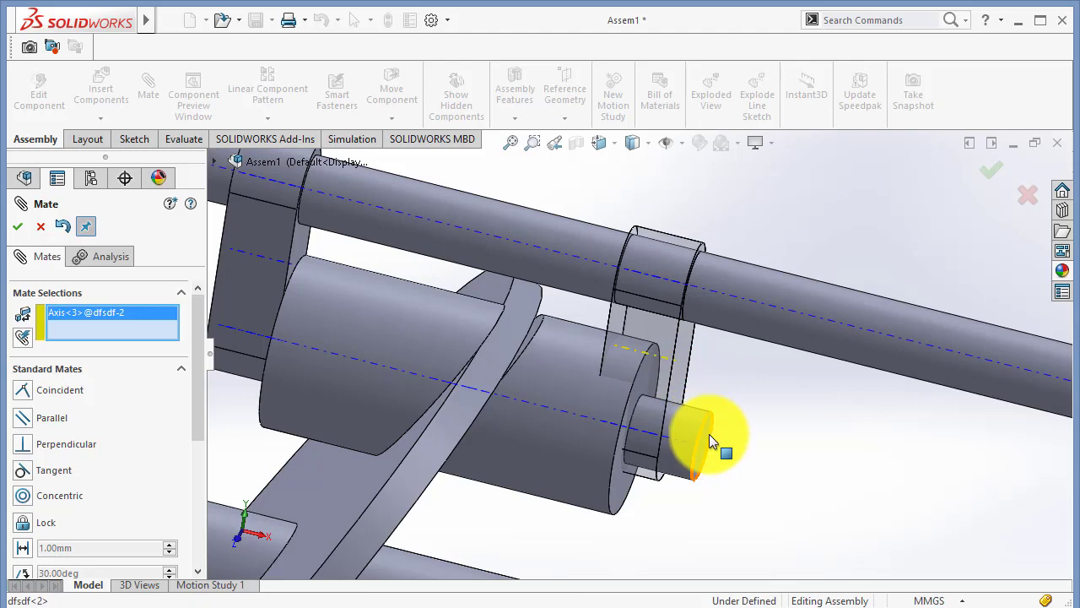
click(704, 432)
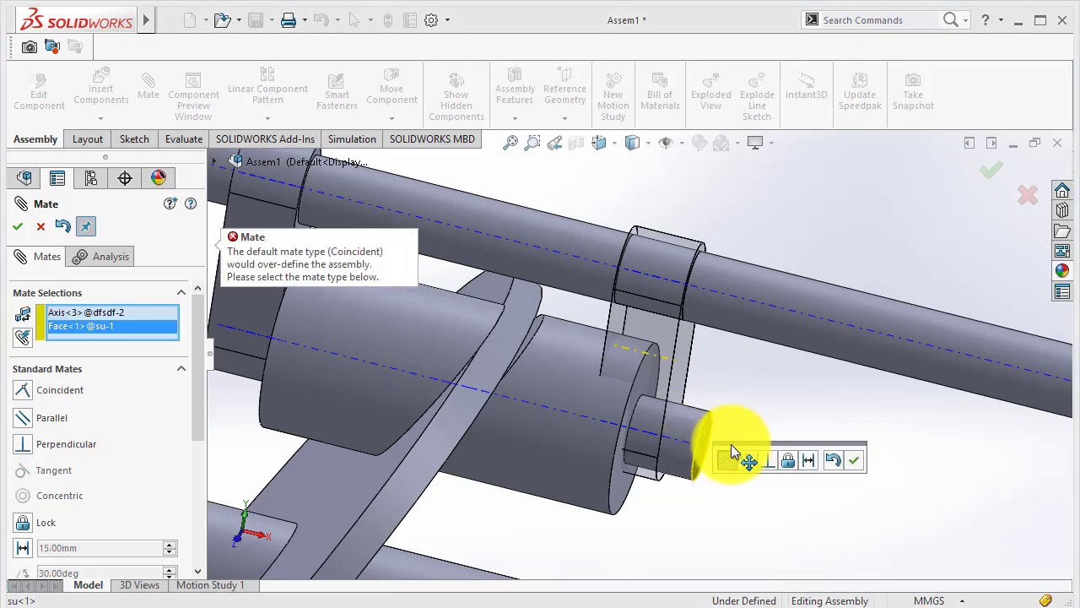
mouse_move(649, 321)
mouse_down()
mouse_move(741, 371)
mouse_move(711, 363)
mouse_move(815, 441)
mouse_up()
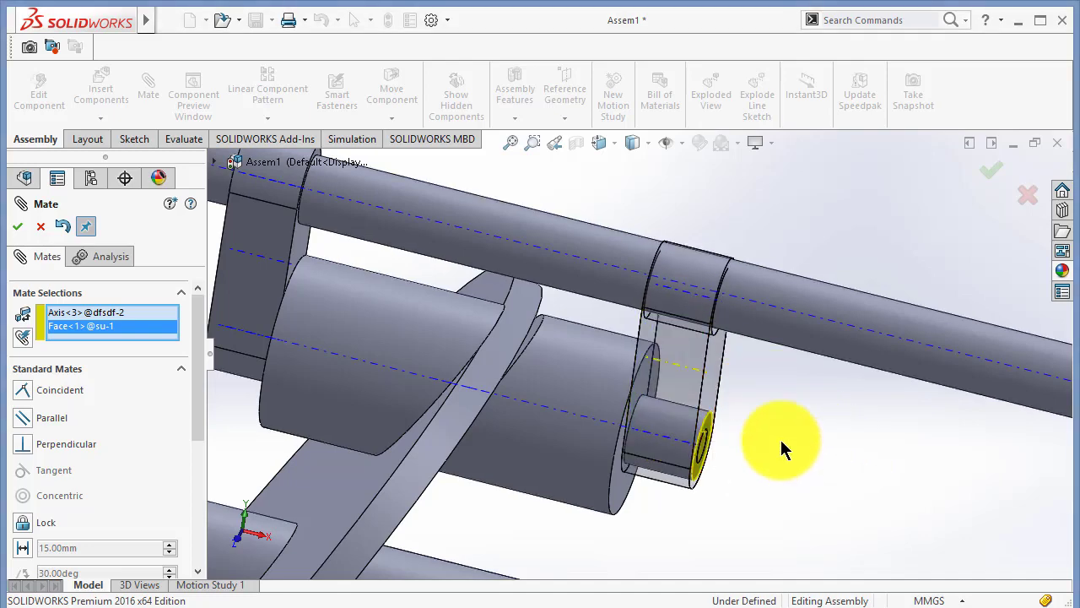
click(15, 223)
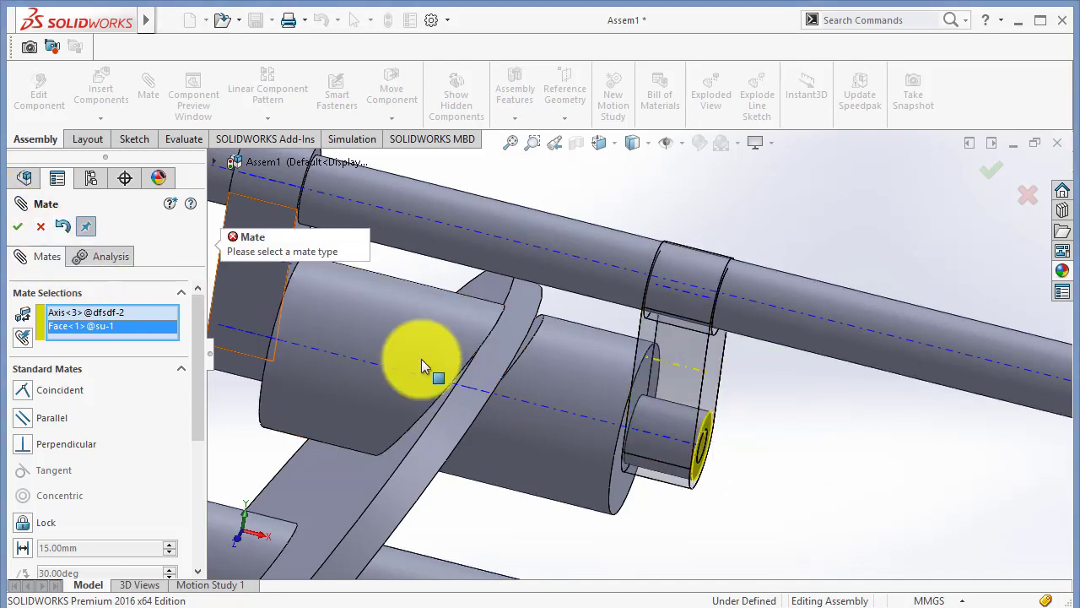
Step: Clear the selections and make the bracket's side face coincident with the cylinder face
right_click(148, 327)
click(207, 337)
scroll(557, 418, down, 3)
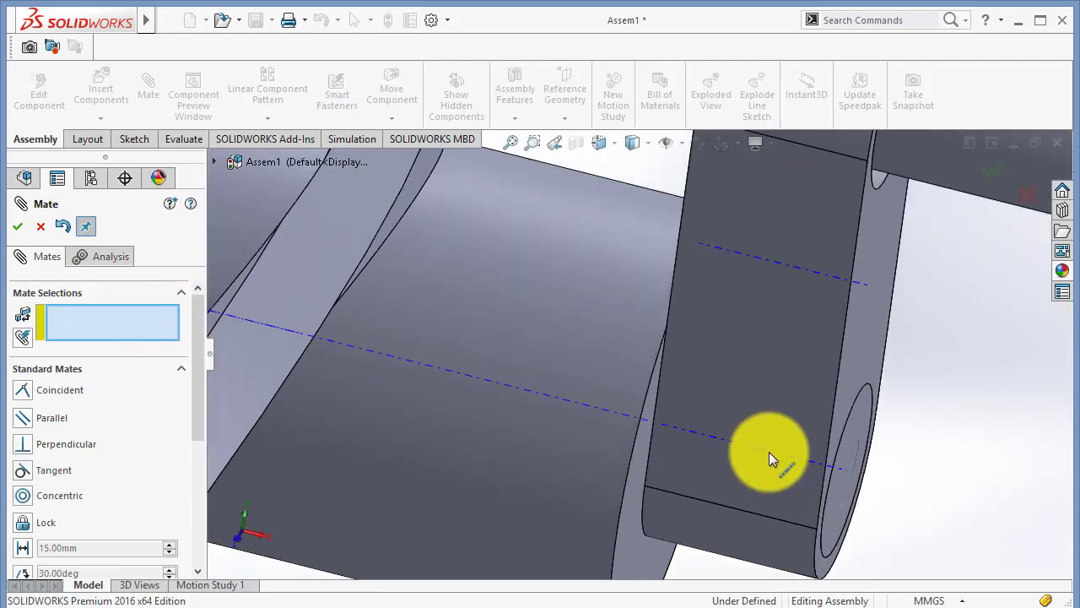
mouse_move(839, 369)
mouse_down()
mouse_move(812, 342)
mouse_move(904, 437)
mouse_up()
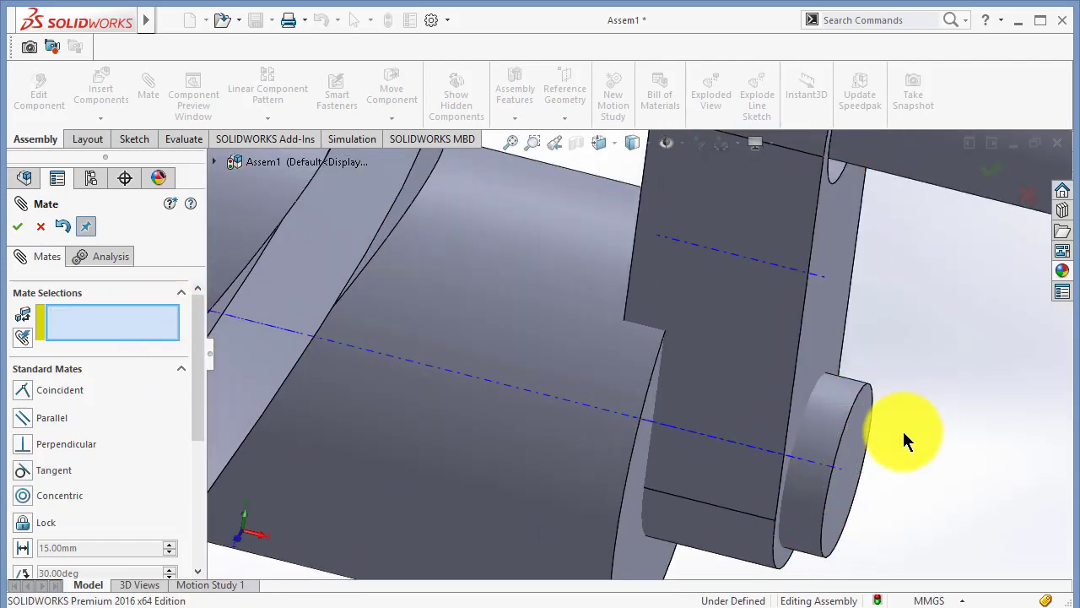
click(864, 424)
click(820, 316)
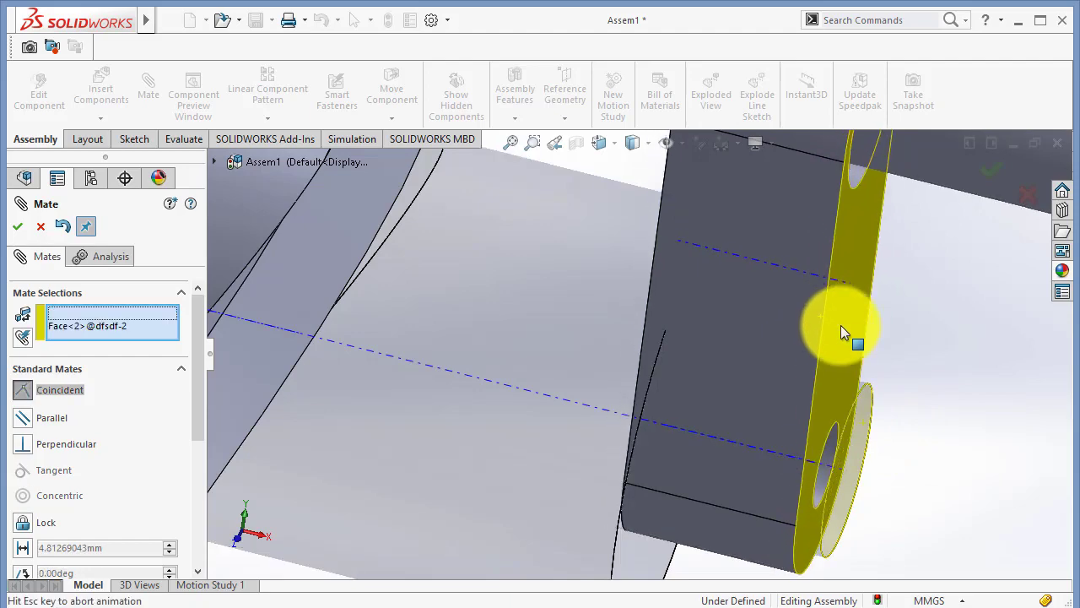
click(989, 429)
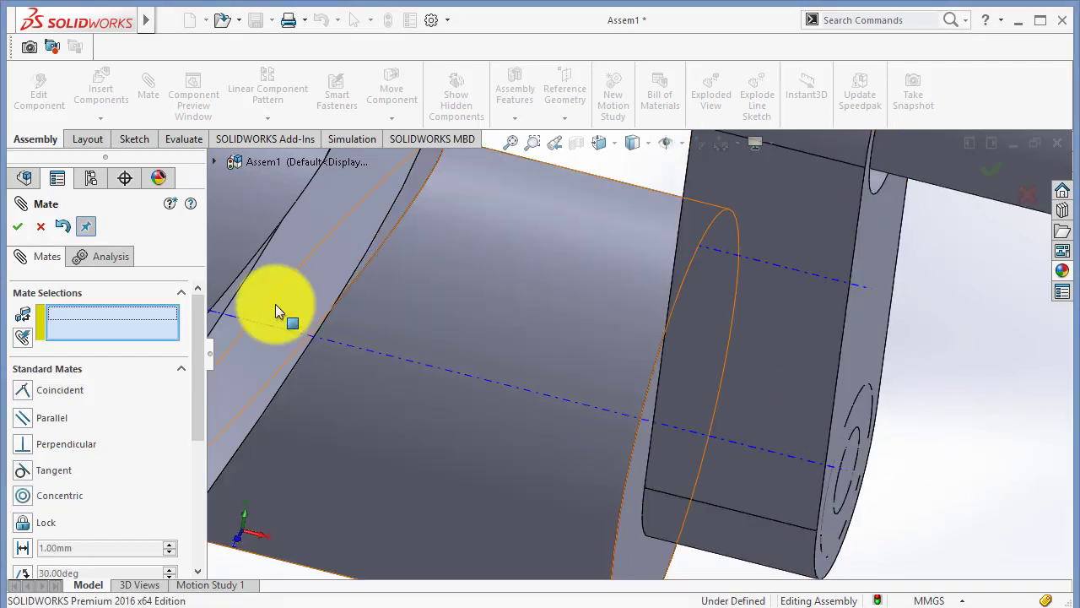
key(Escape)
Step: Open the dfsdf bracket component as its own part
click(770, 348)
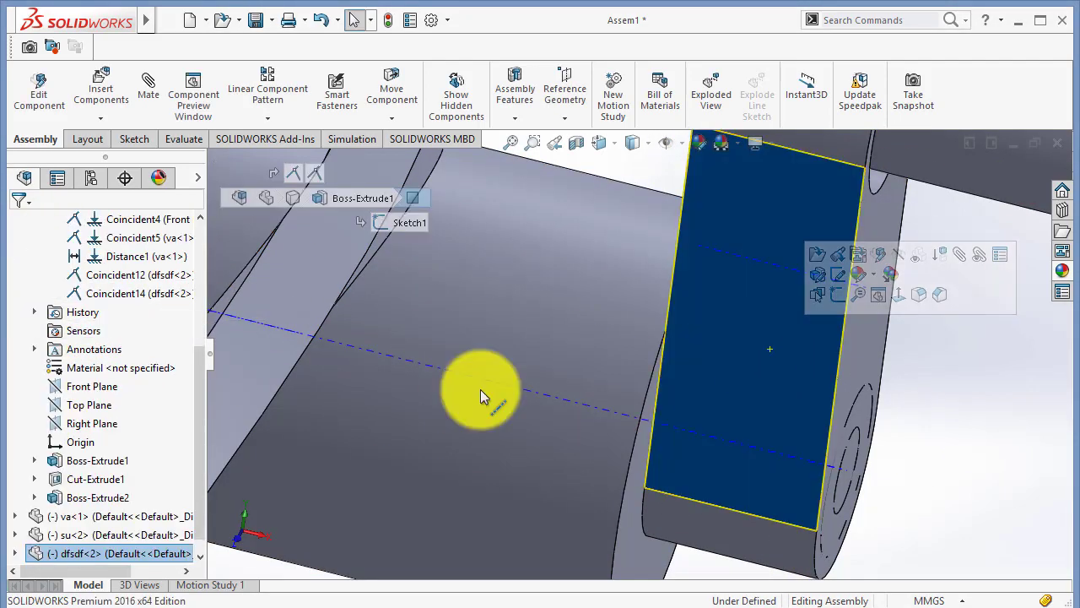
click(16, 550)
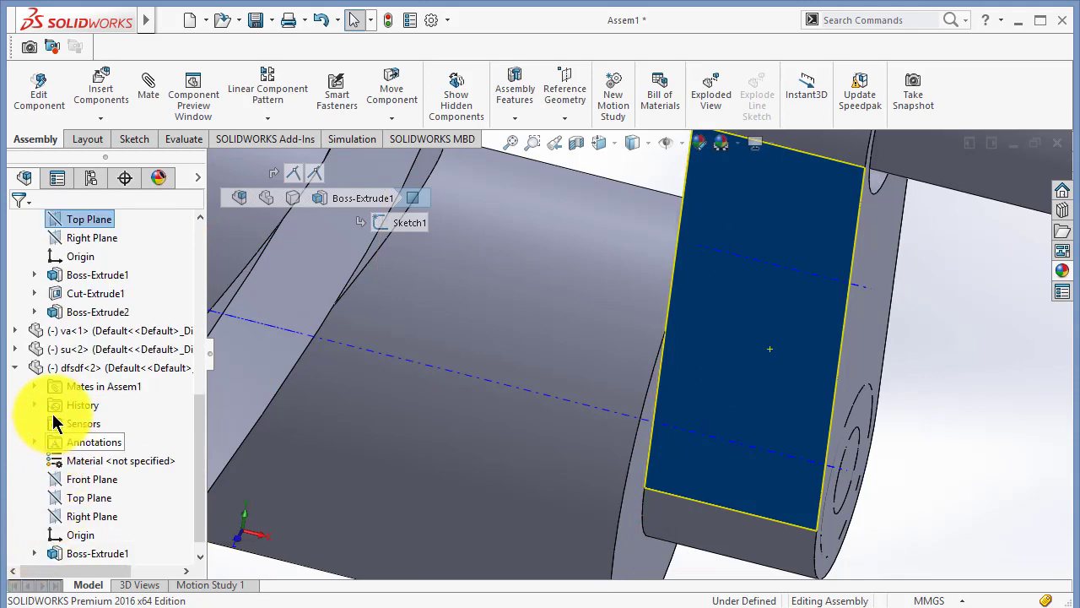
click(74, 551)
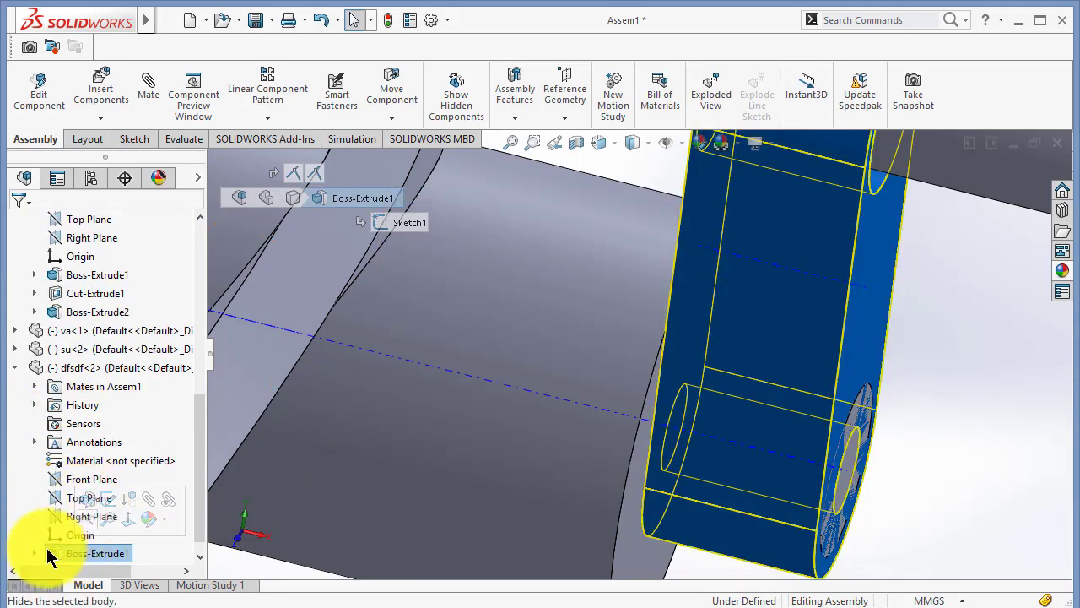
right_click(90, 366)
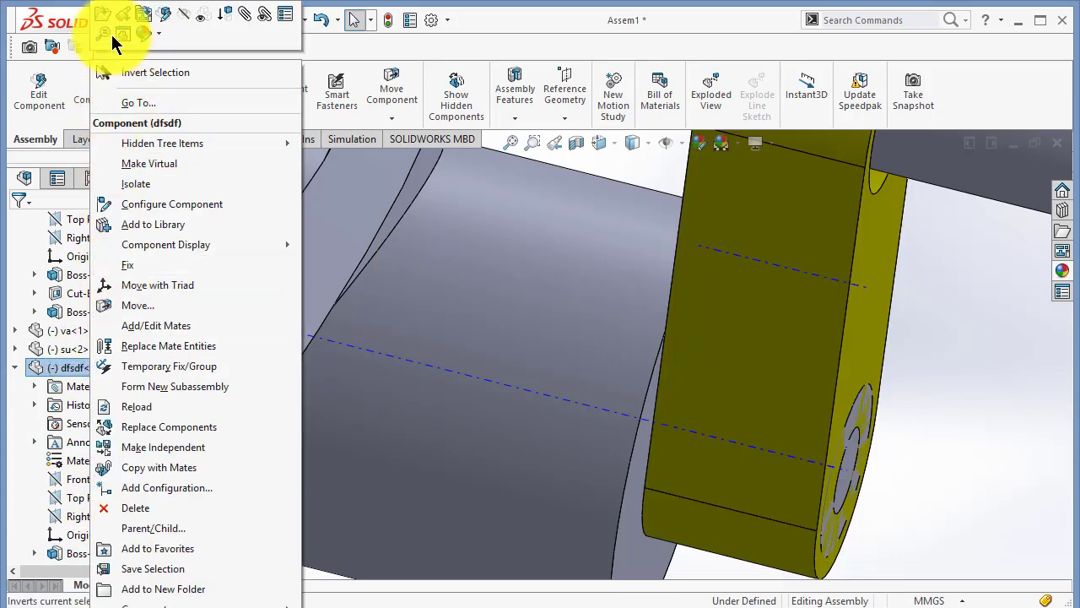
click(105, 20)
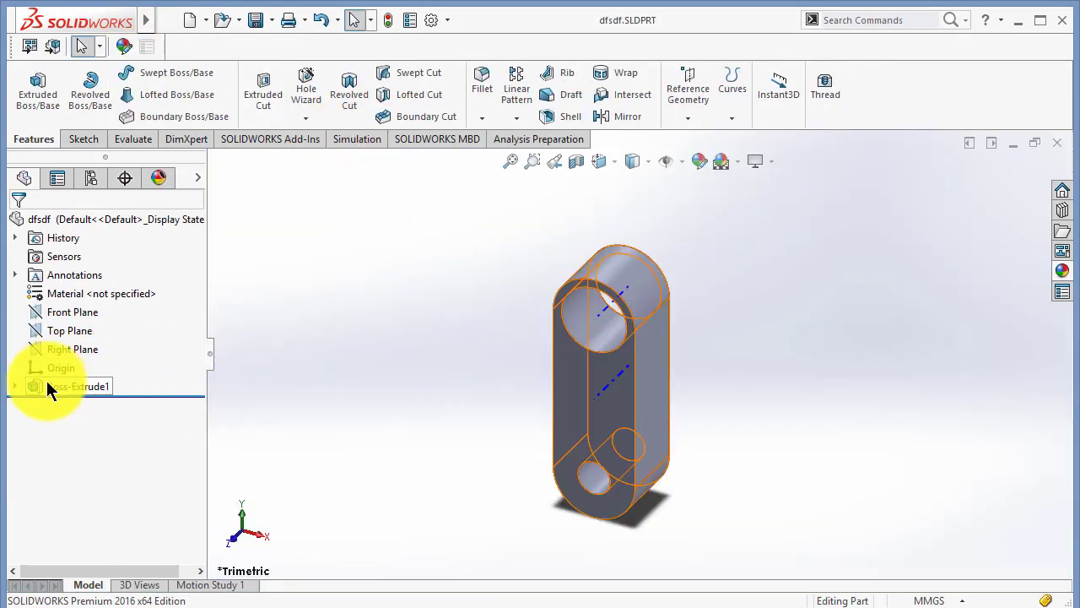
Step: Edit Sketch1 to change the lower hole's ⌀10 dimension to 20 mm
click(16, 387)
click(73, 408)
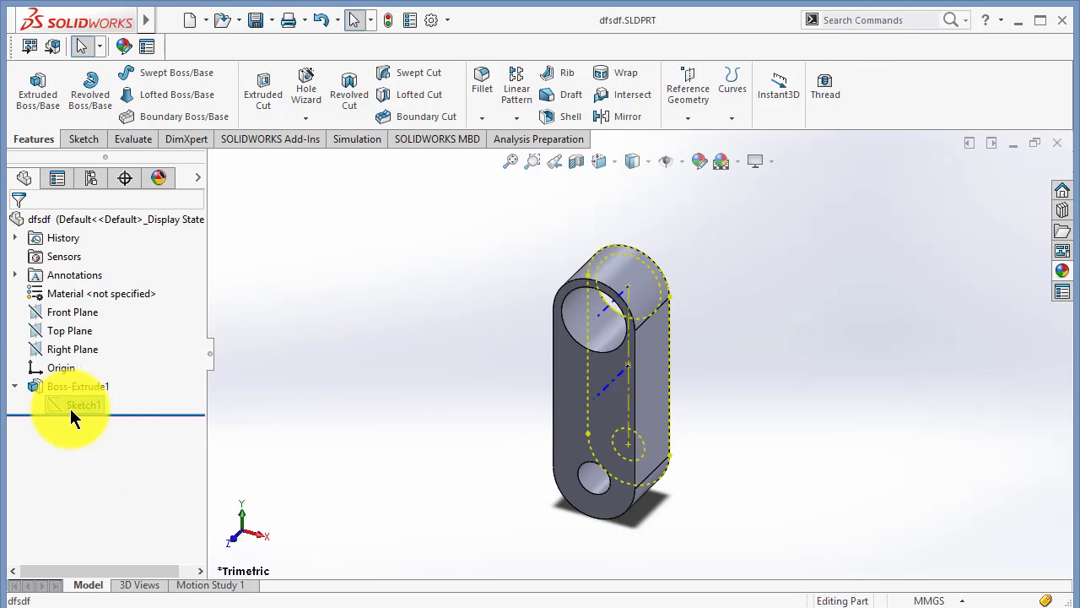
right_click(73, 414)
click(90, 306)
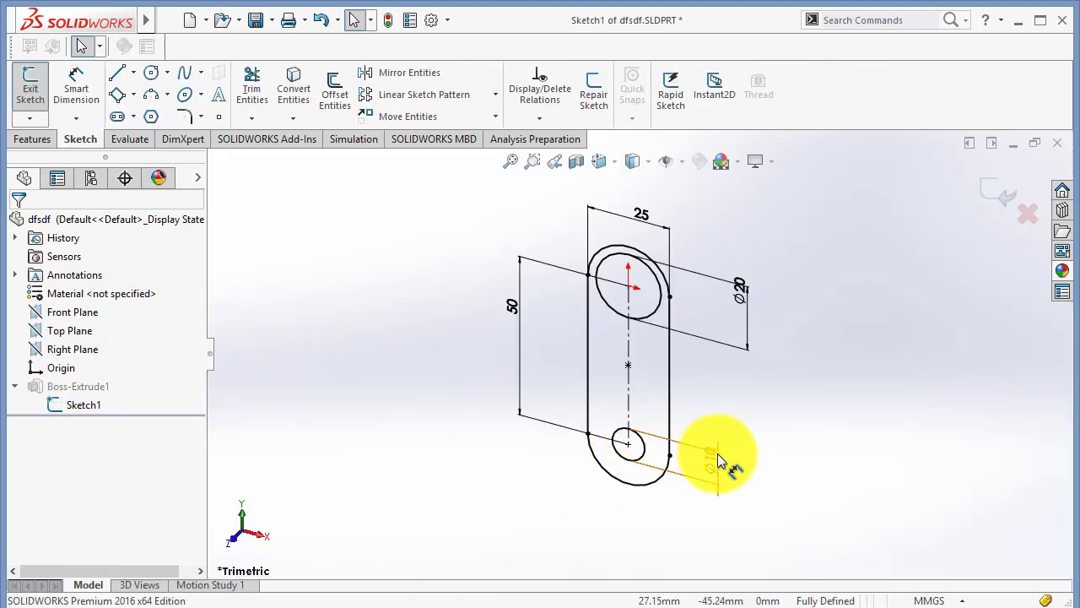
double_click(719, 456)
text(20)
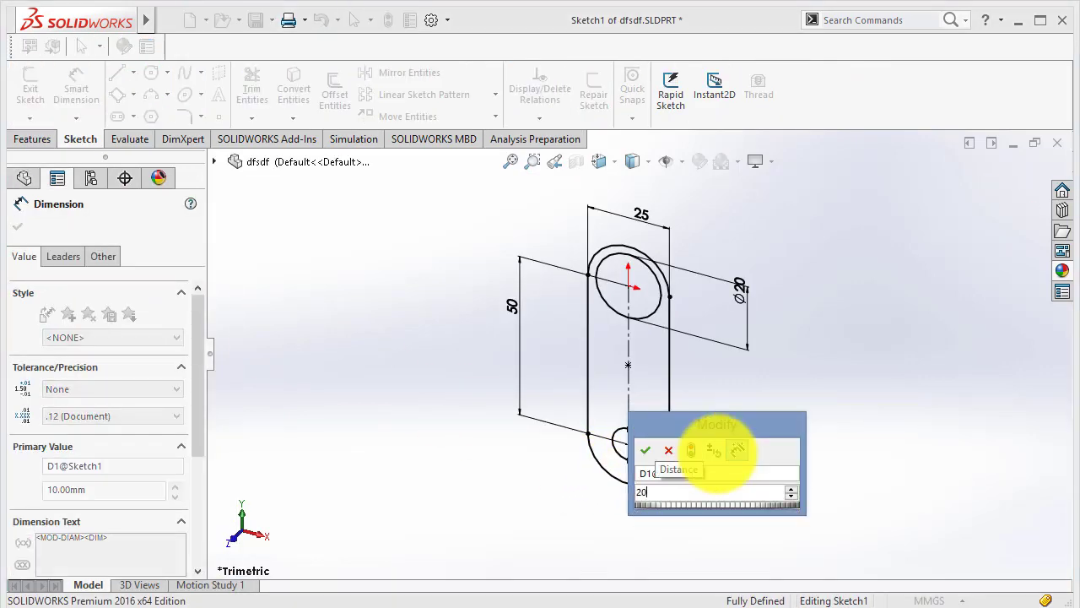
key(Return)
click(999, 202)
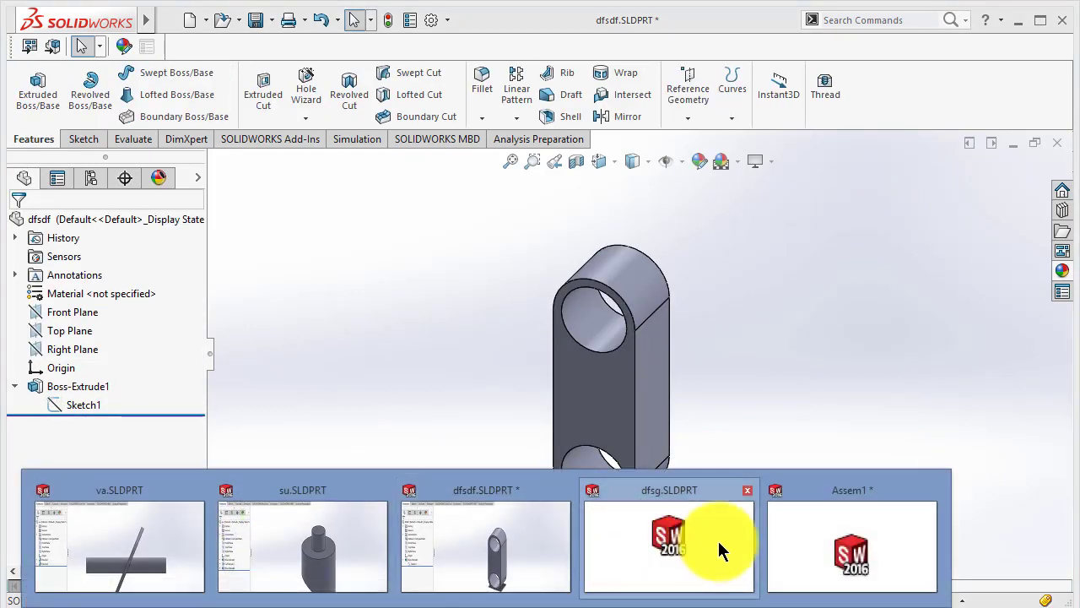
Step: Switch back to Assem1, accept the rebuild, and select the upper rod's axis
click(802, 531)
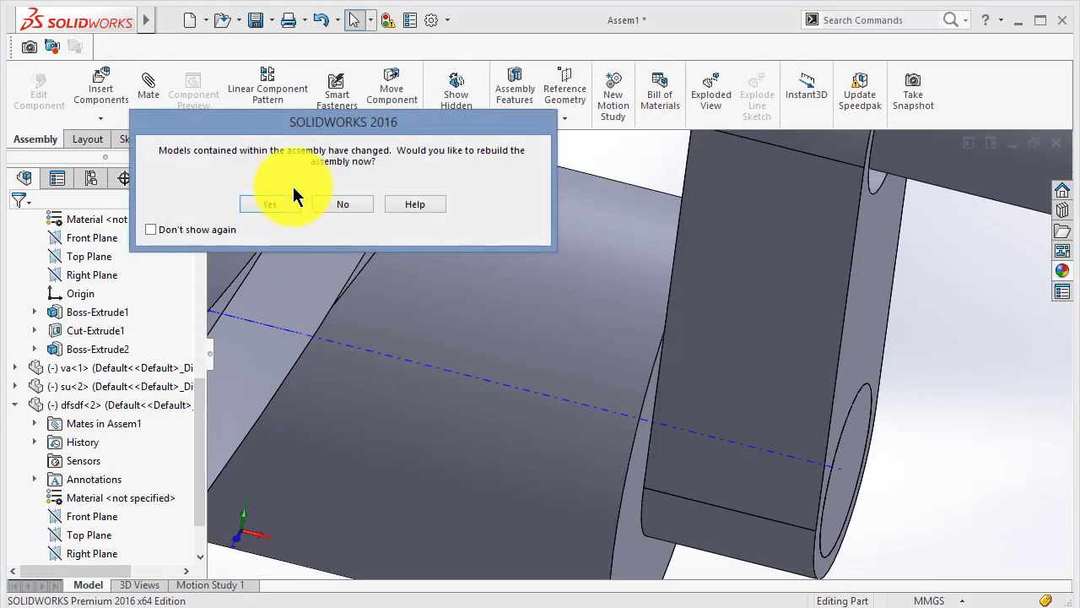
click(283, 201)
scroll(845, 402, up, 2)
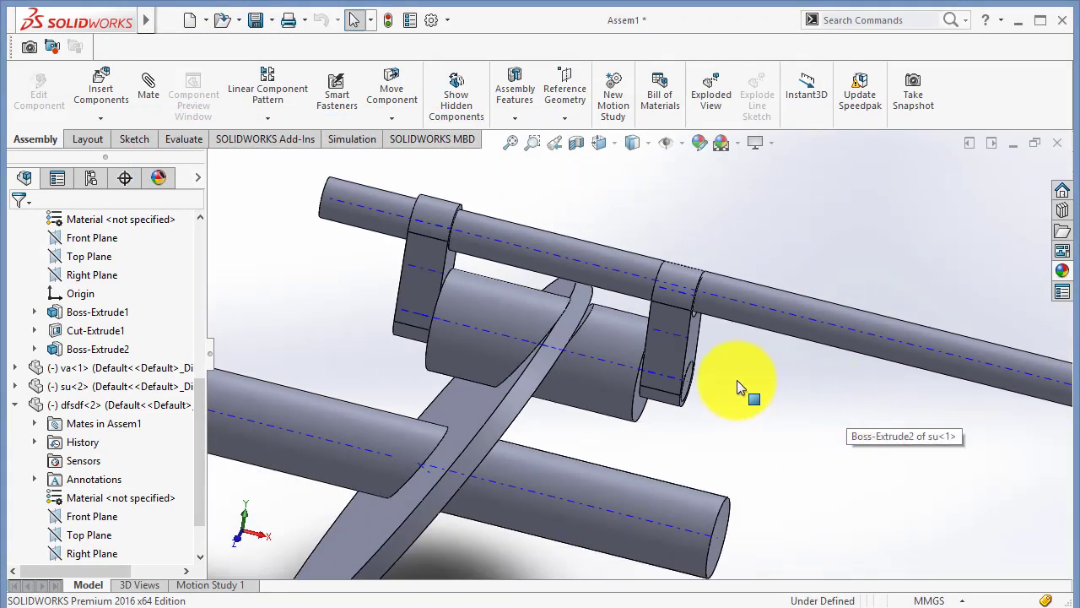
scroll(675, 278, down, 3)
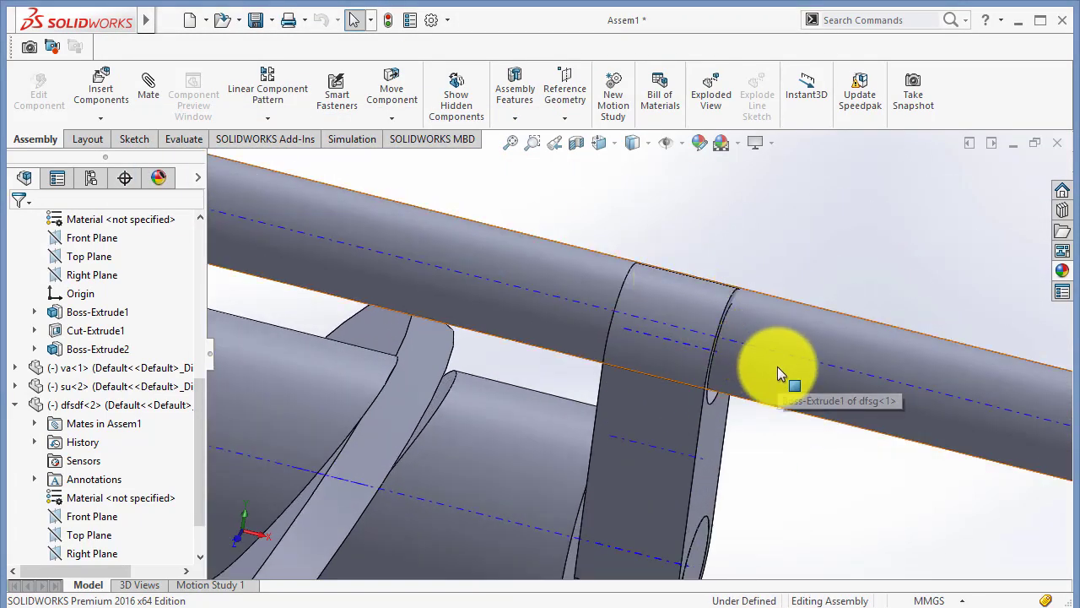
click(770, 357)
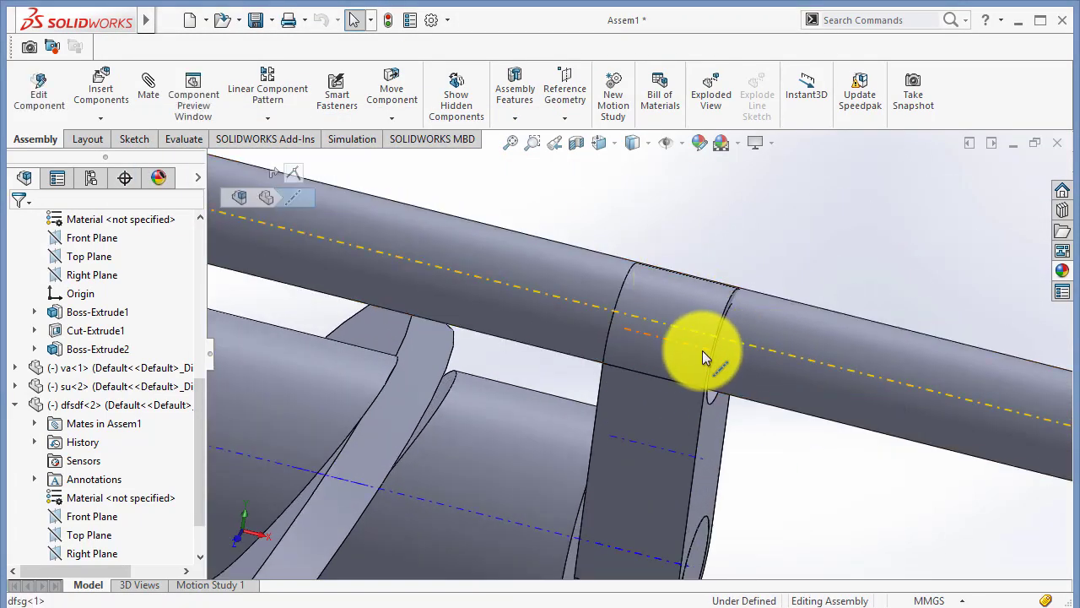
Step: Mate the upper rod's axis coincident with the dfsdf bracket hole's axis
click(148, 88)
click(644, 333)
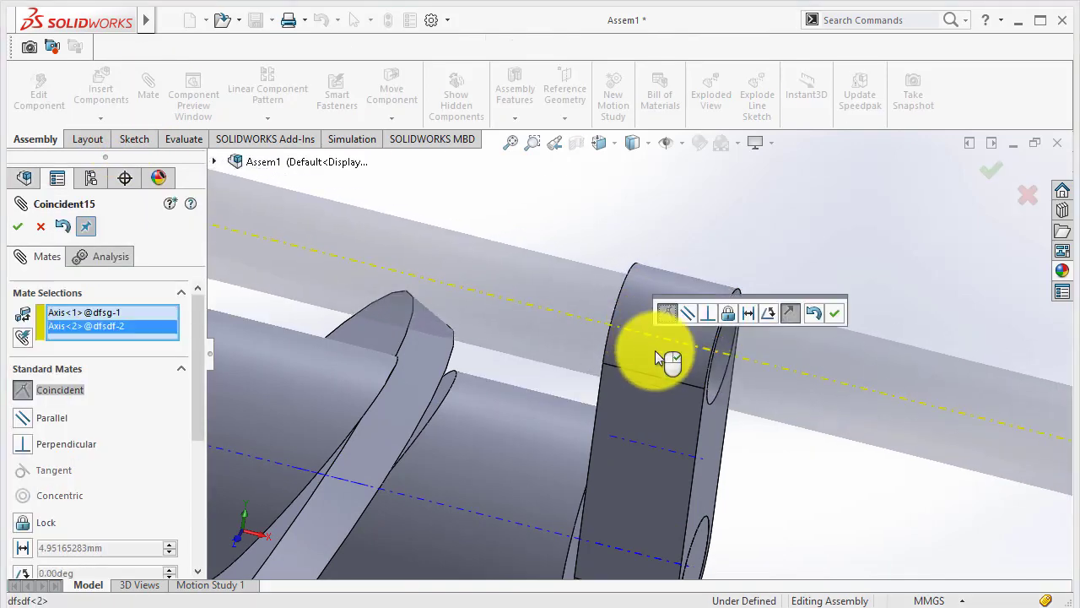
click(834, 319)
scroll(810, 350, up, 3)
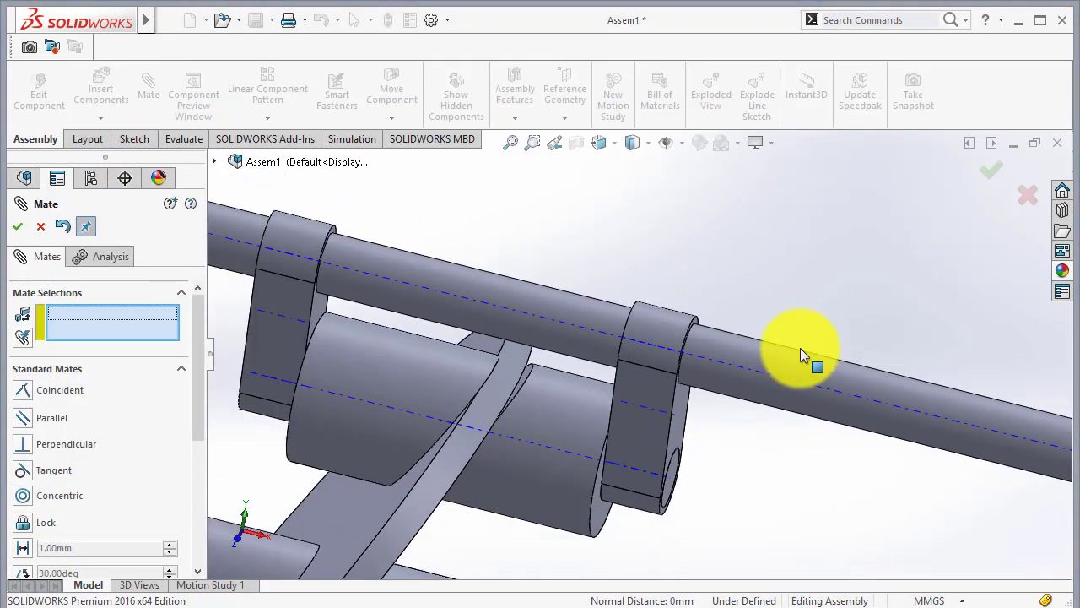
Step: Make the rod's axis parallel to the assembly Front Plane
click(731, 376)
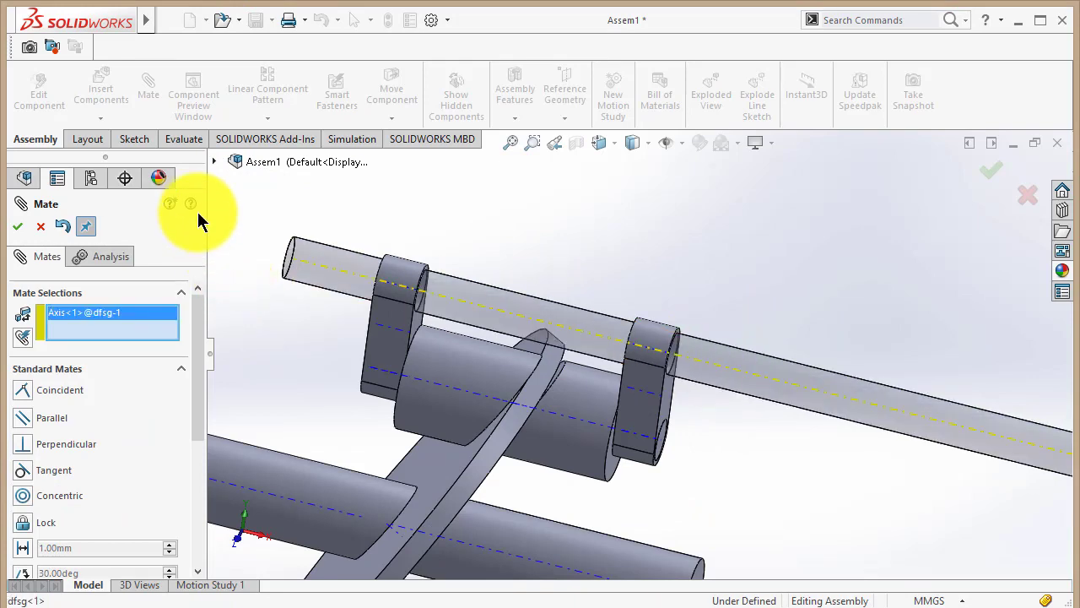
click(214, 161)
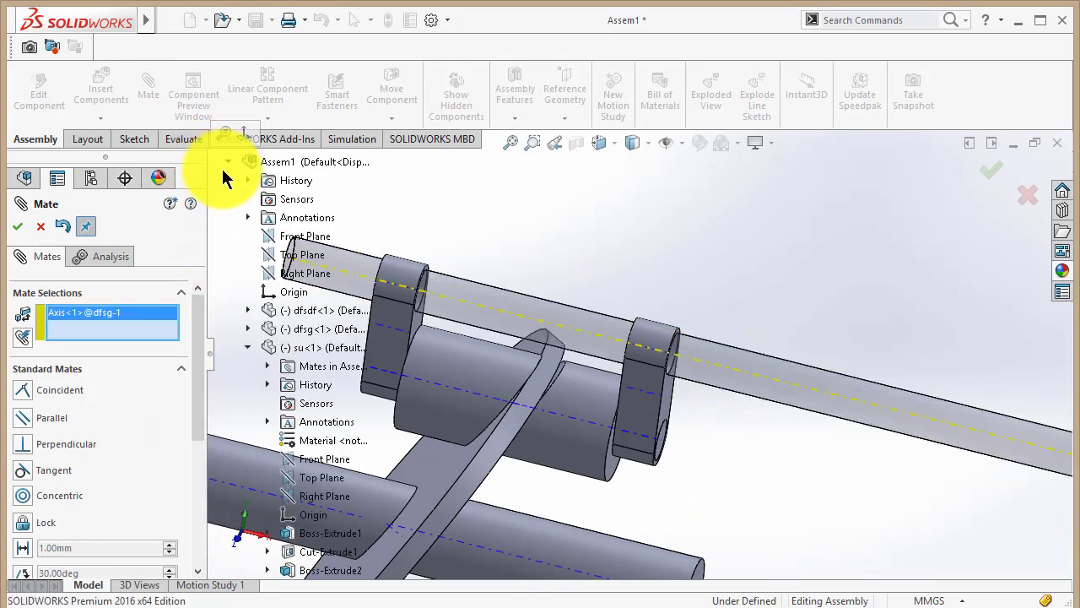
click(276, 244)
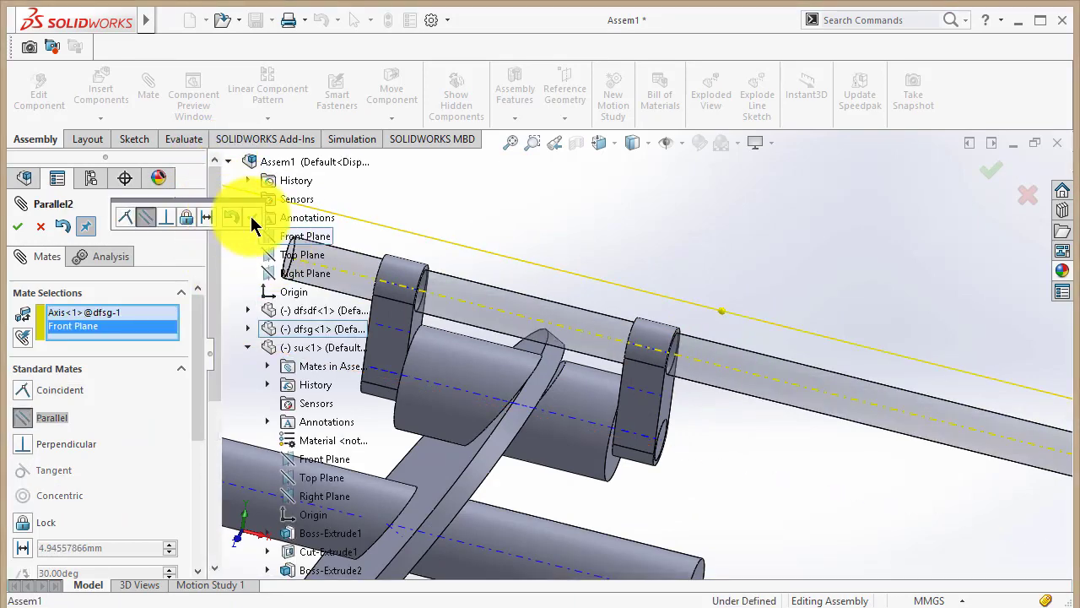
click(254, 221)
scroll(506, 321, up, 5)
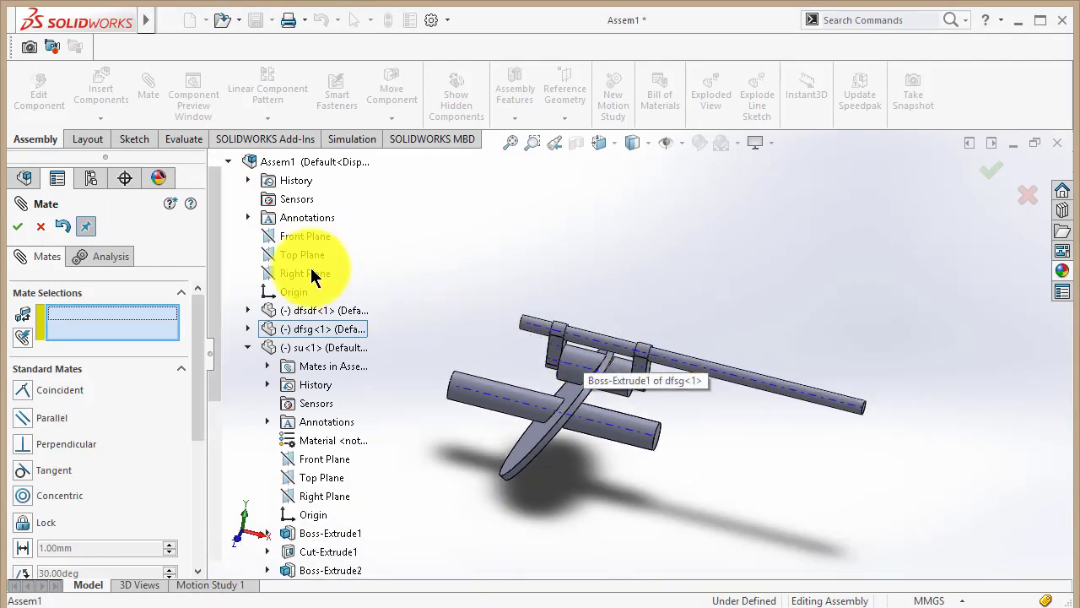
scroll(311, 274, down, 3)
click(21, 228)
Step: Drag the upper rod to test how the mates let it move
scroll(769, 371, down, 3)
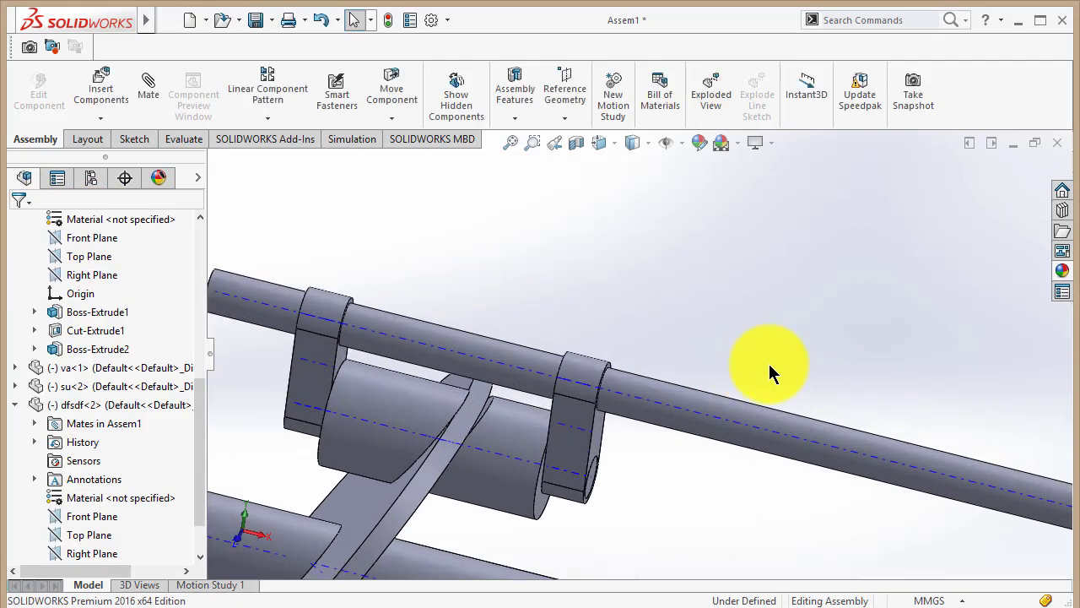
click(773, 419)
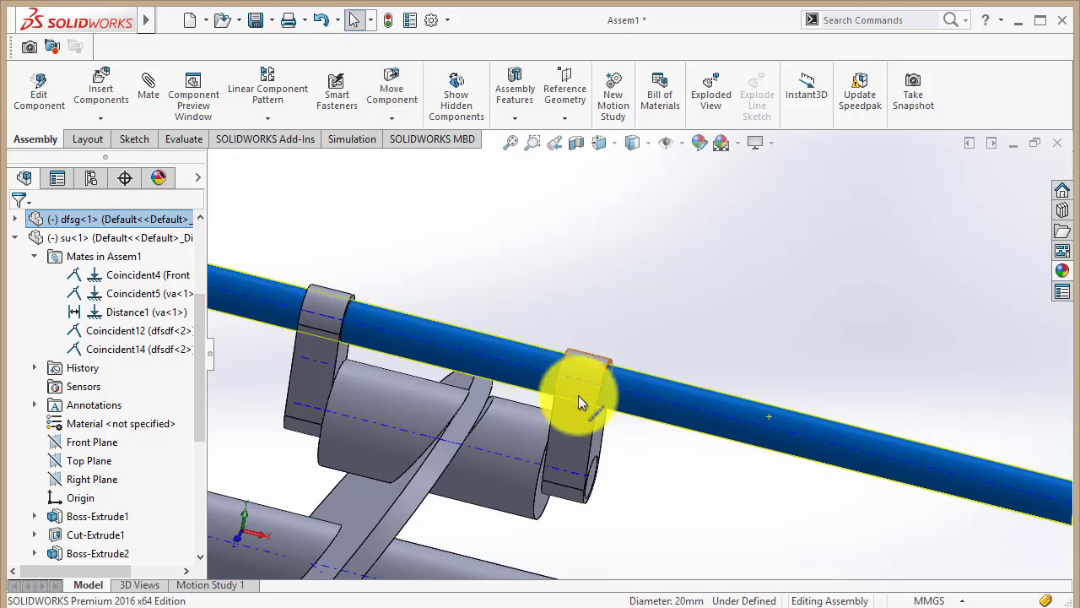
mouse_move(620, 390)
mouse_down()
mouse_move(523, 308)
mouse_move(624, 316)
mouse_move(541, 405)
mouse_up()
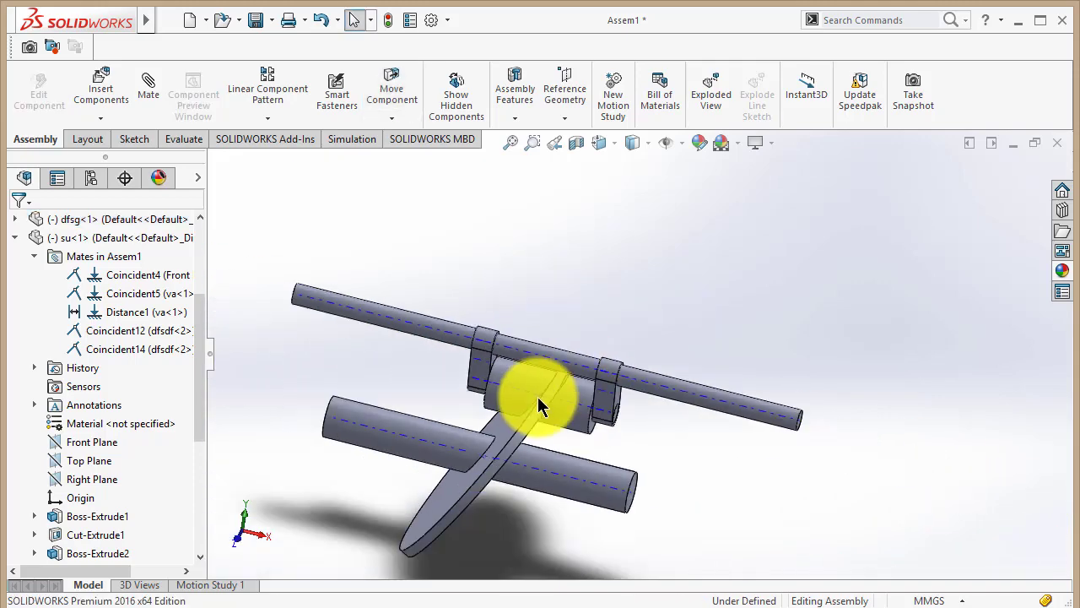
scroll(541, 405, up, 3)
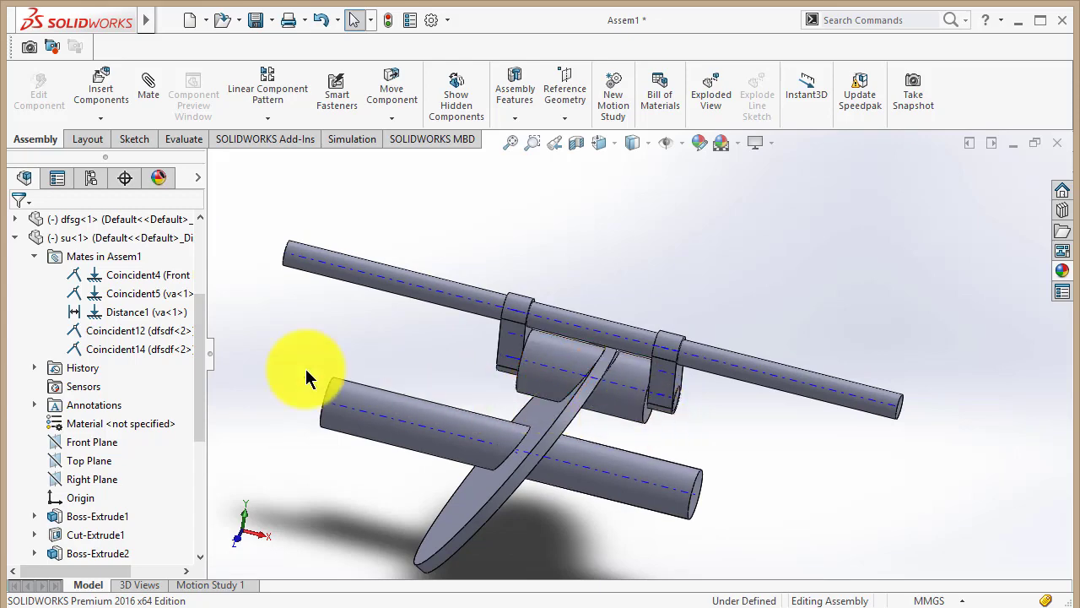
Step: Add a constant-speed 100 RPM rotary motor on the va shaft and calculate the study
click(226, 584)
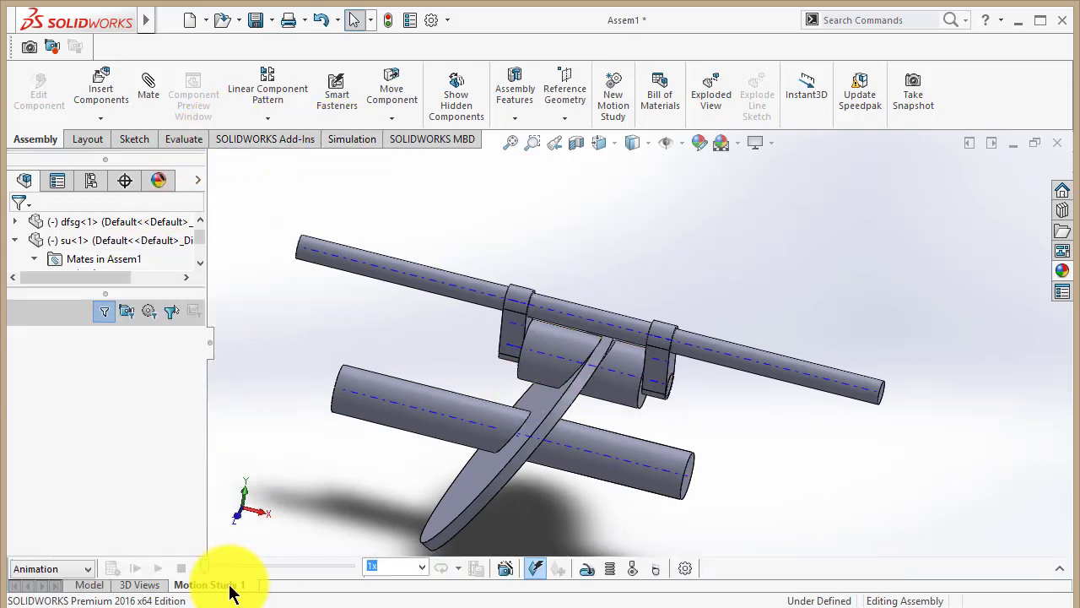
click(586, 570)
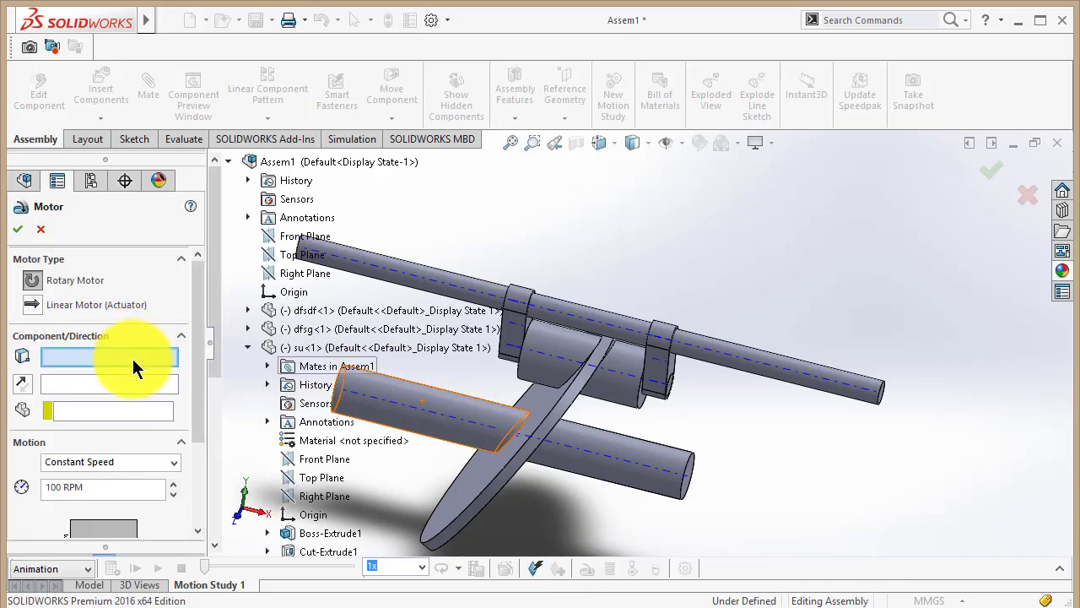
click(397, 390)
click(137, 463)
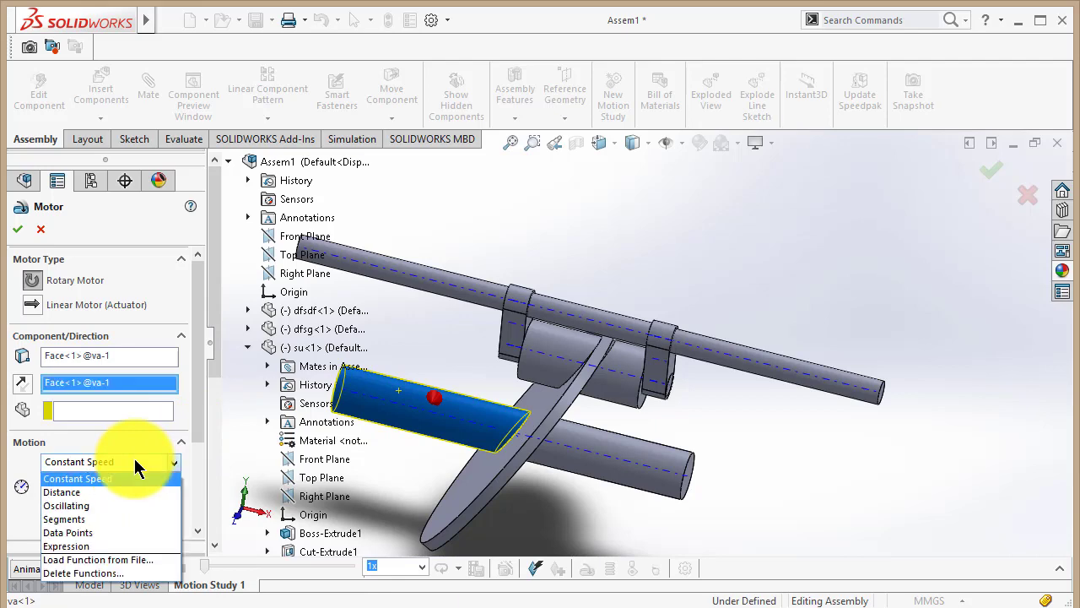
click(12, 239)
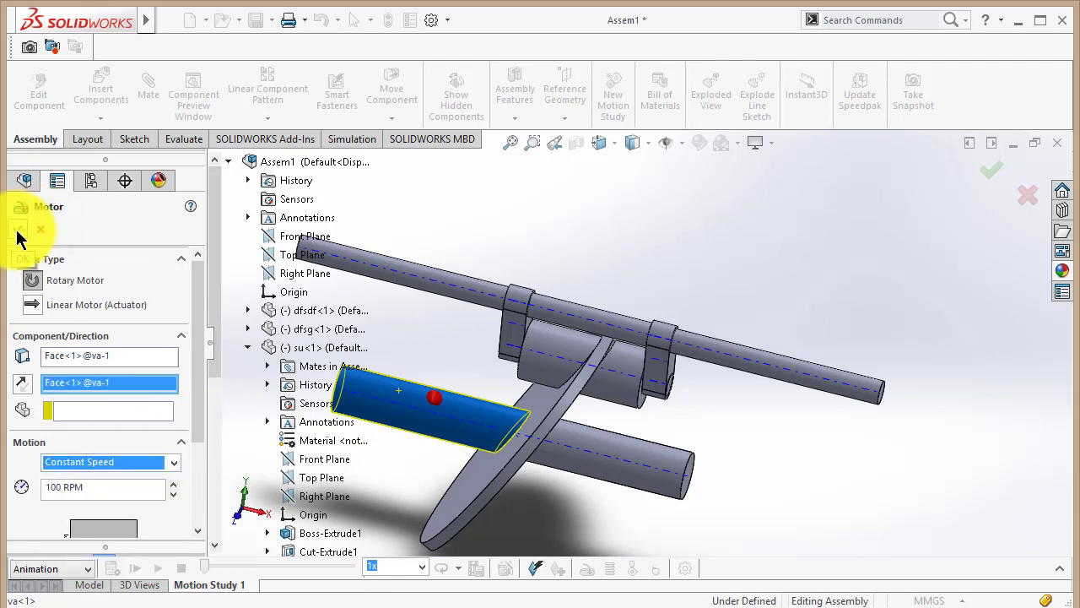
click(17, 231)
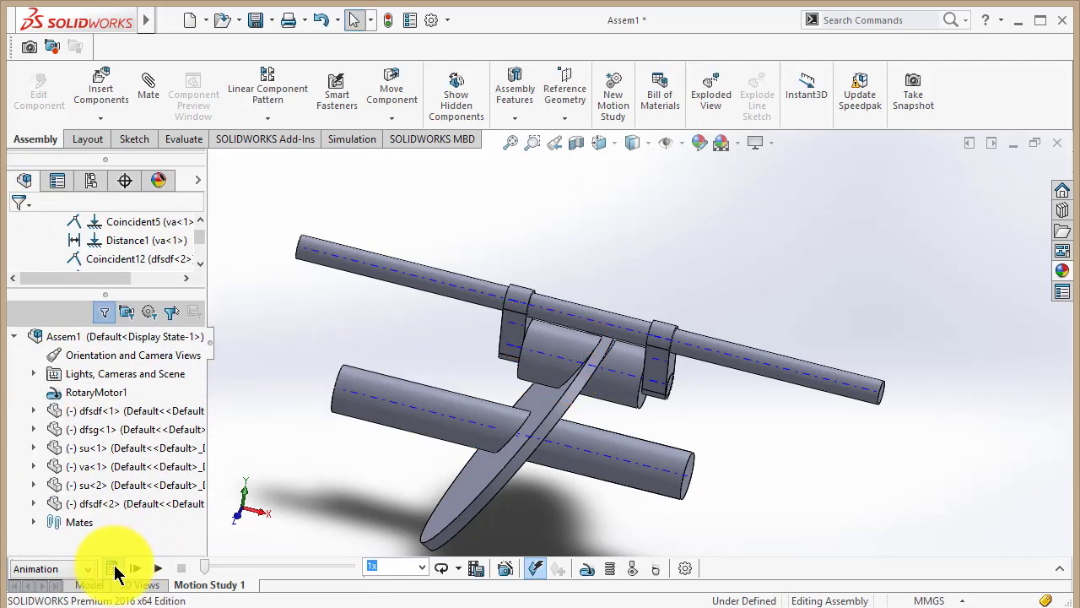
click(113, 568)
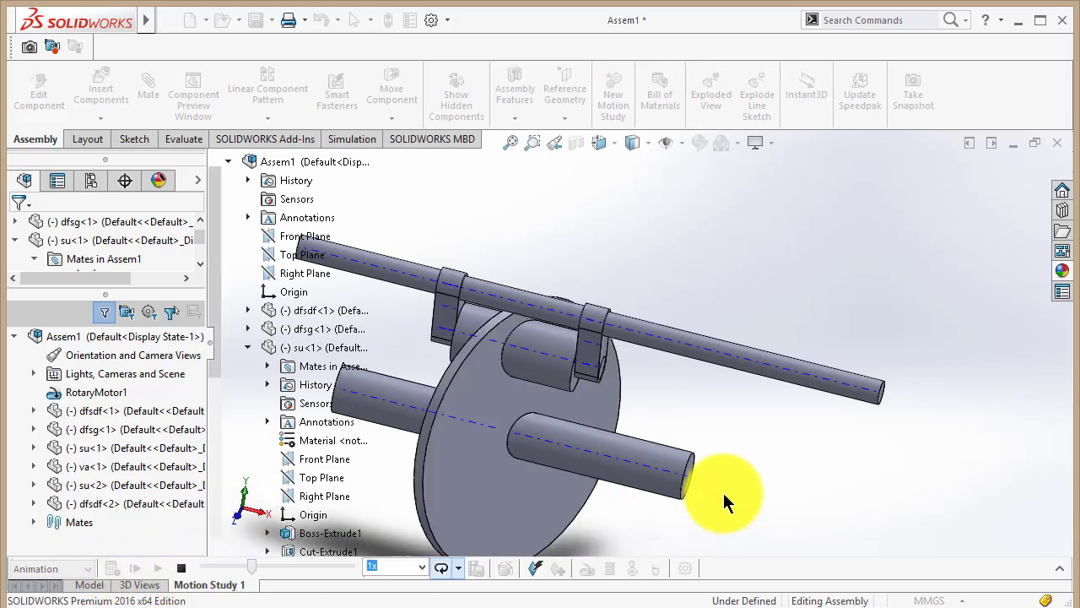
Step: Stop playback and set the motion study's frame rate to 60 frames per second
scroll(724, 501, up, 3)
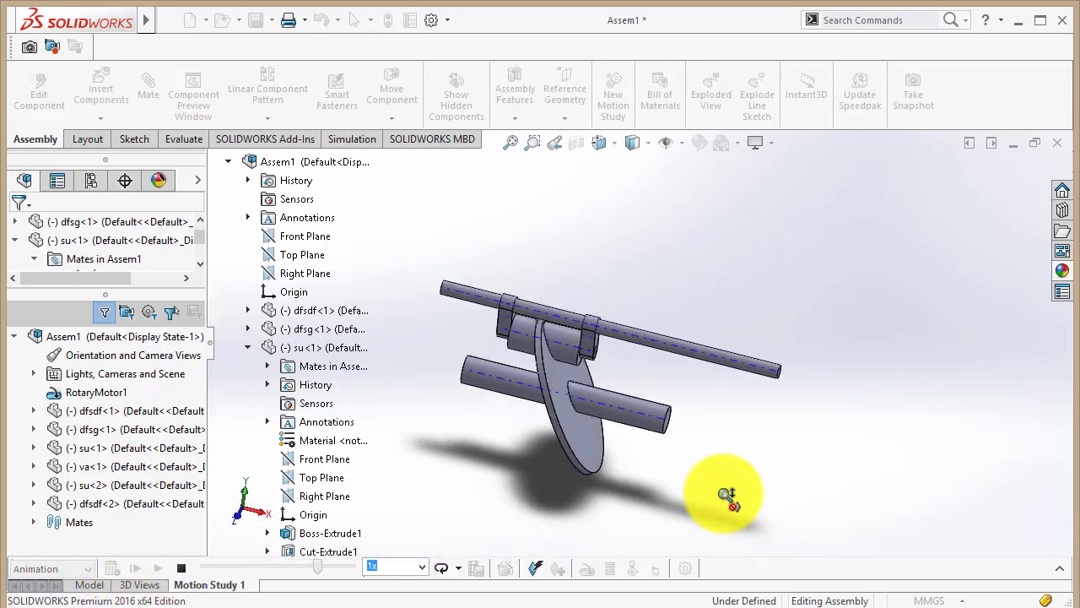
scroll(726, 496, down, 3)
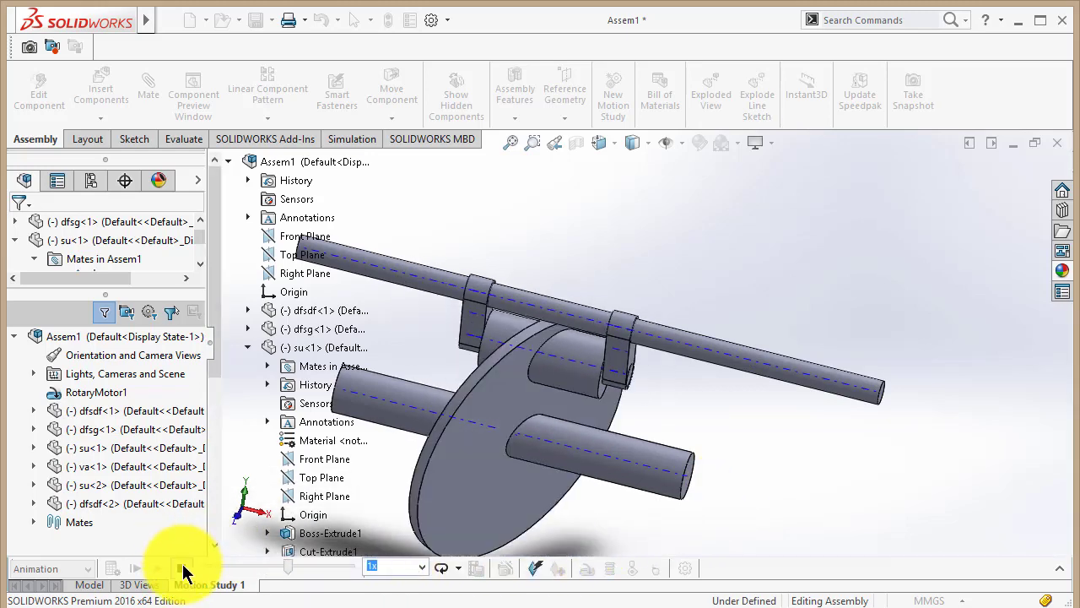
click(182, 569)
click(684, 570)
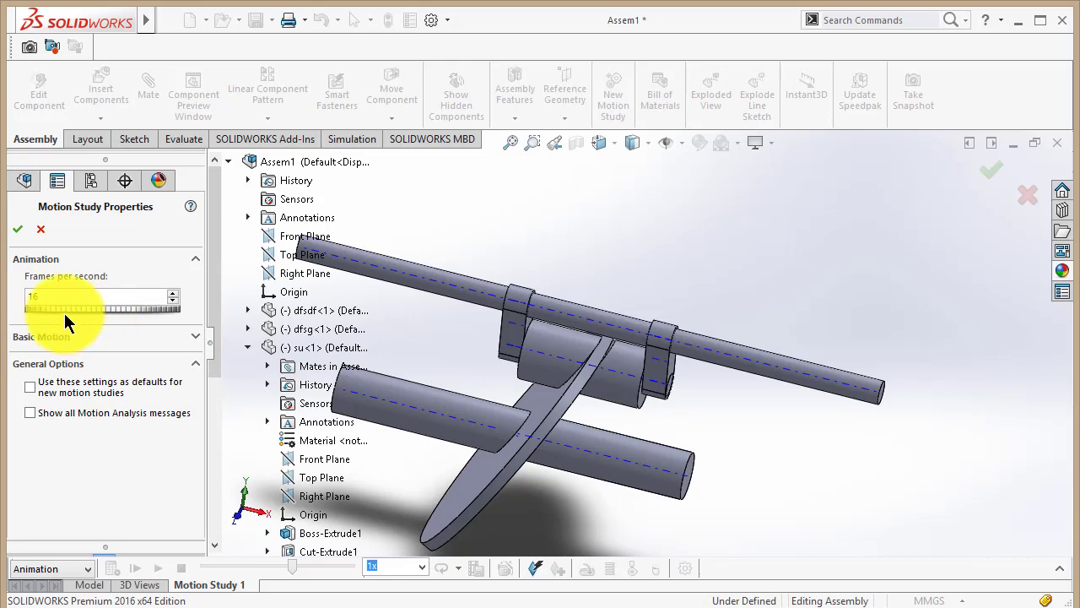
drag(64, 313, 112, 313)
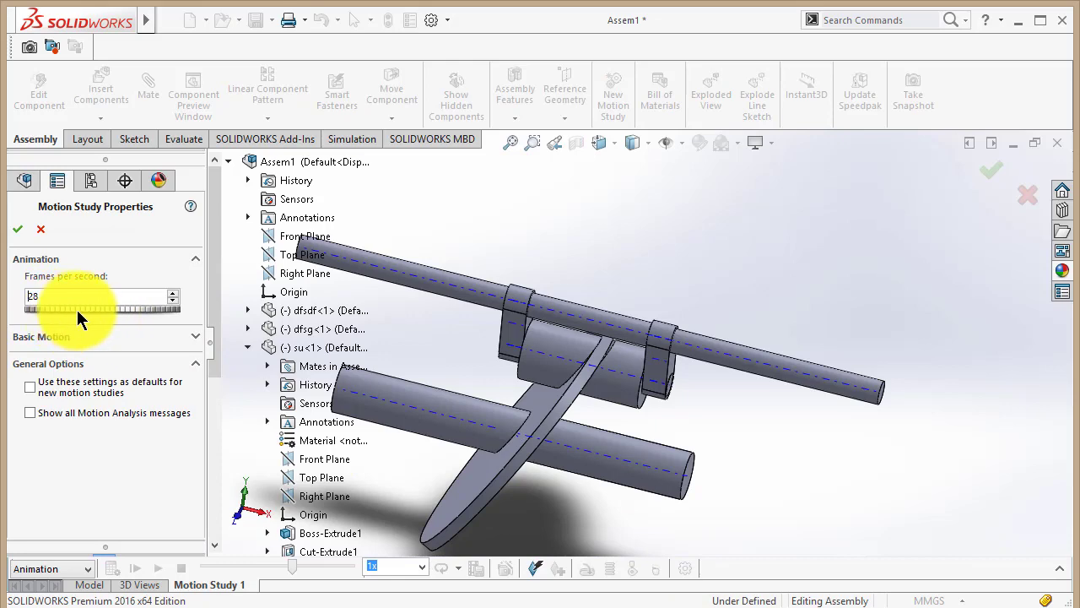
Step: Replay the animation, stop it, and return to the Model tab
click(123, 567)
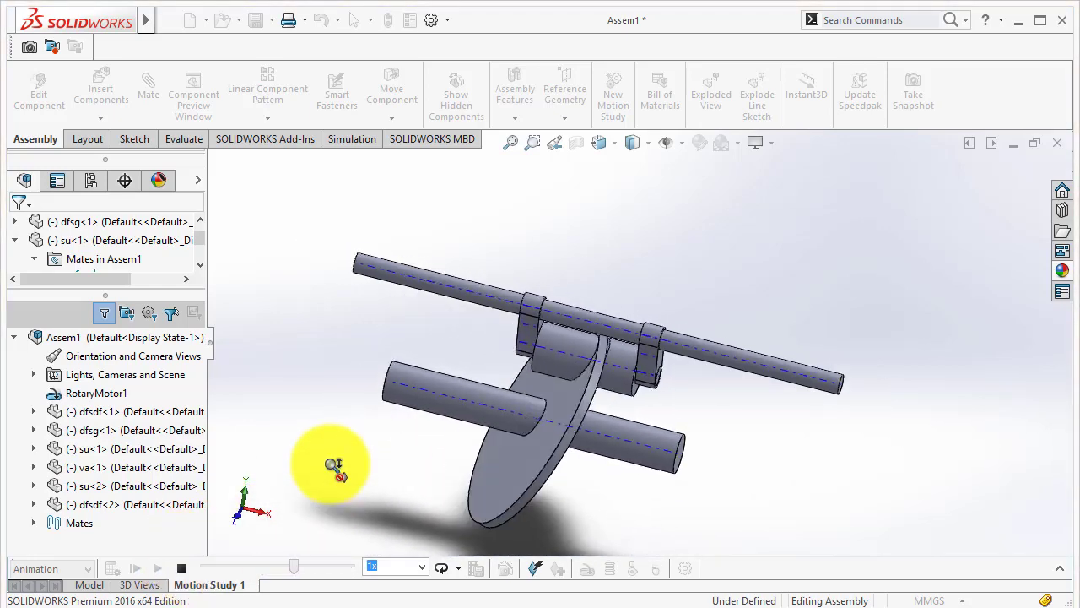
click(181, 569)
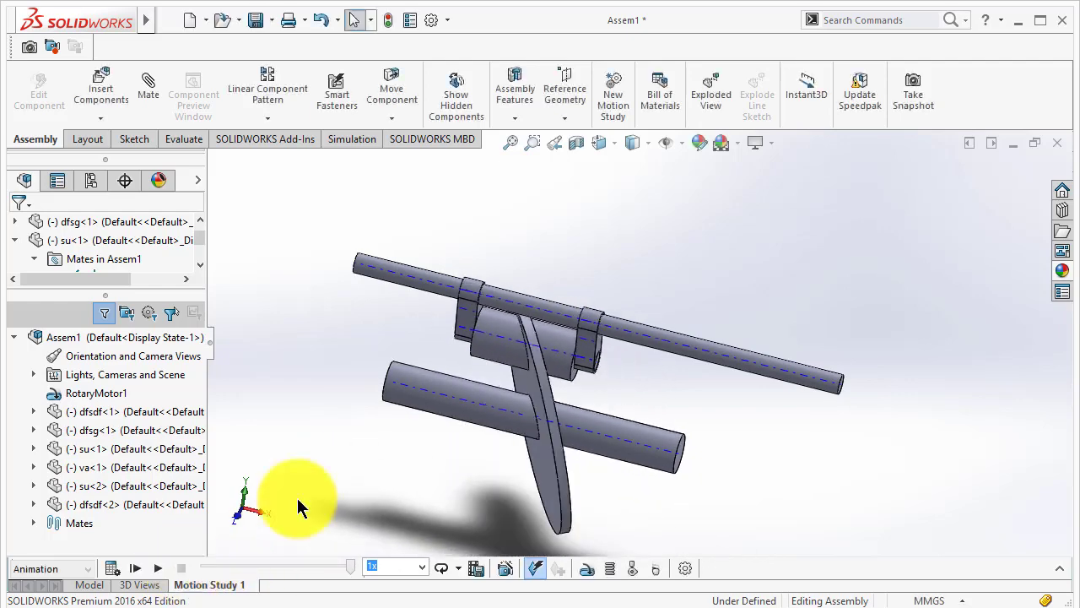
click(87, 584)
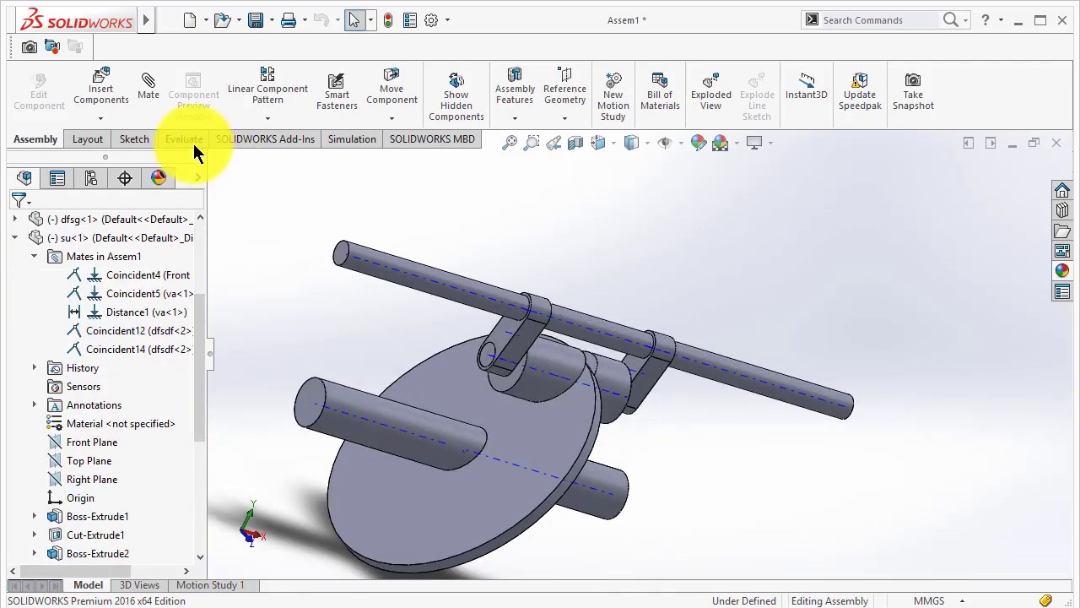
Step: Start a new mate between the dfsg shaft's end face and the dfsdf link face
click(156, 100)
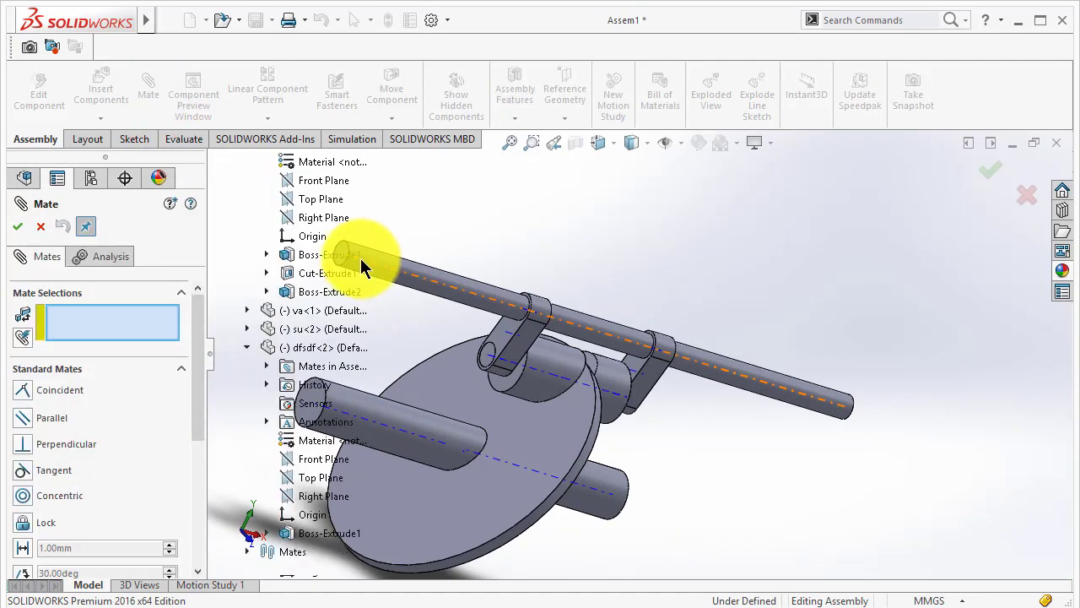
scroll(466, 229, up, 2)
scroll(485, 321, down, 3)
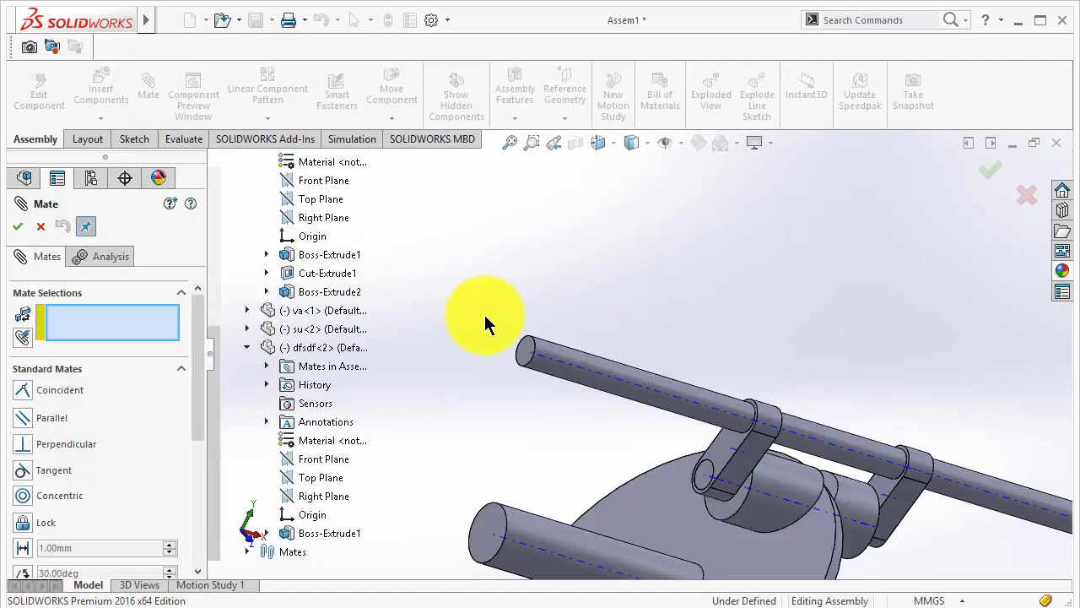
scroll(540, 365, down, 3)
click(561, 363)
scroll(561, 363, up, 2)
scroll(692, 434, up, 2)
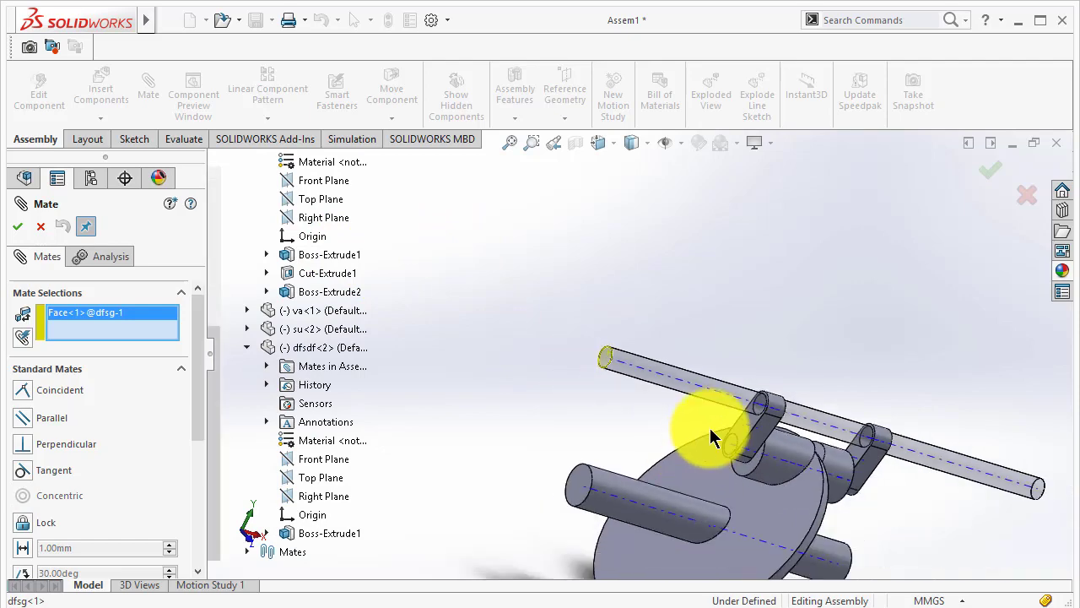
scroll(749, 435, down, 2)
click(750, 427)
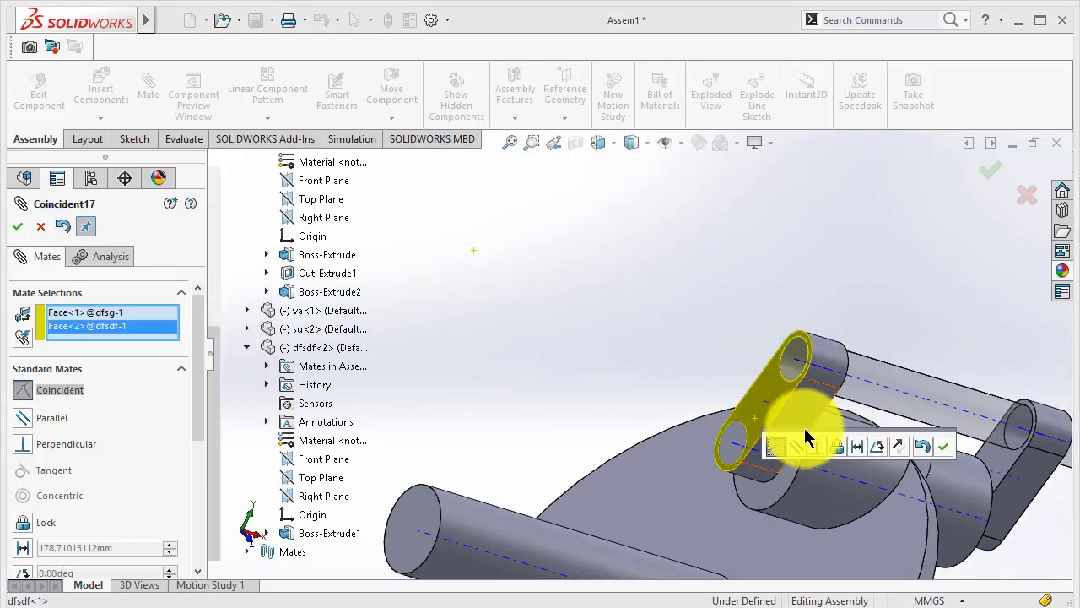
Step: Make it a 160 mm Distance mate and accept it
click(857, 446)
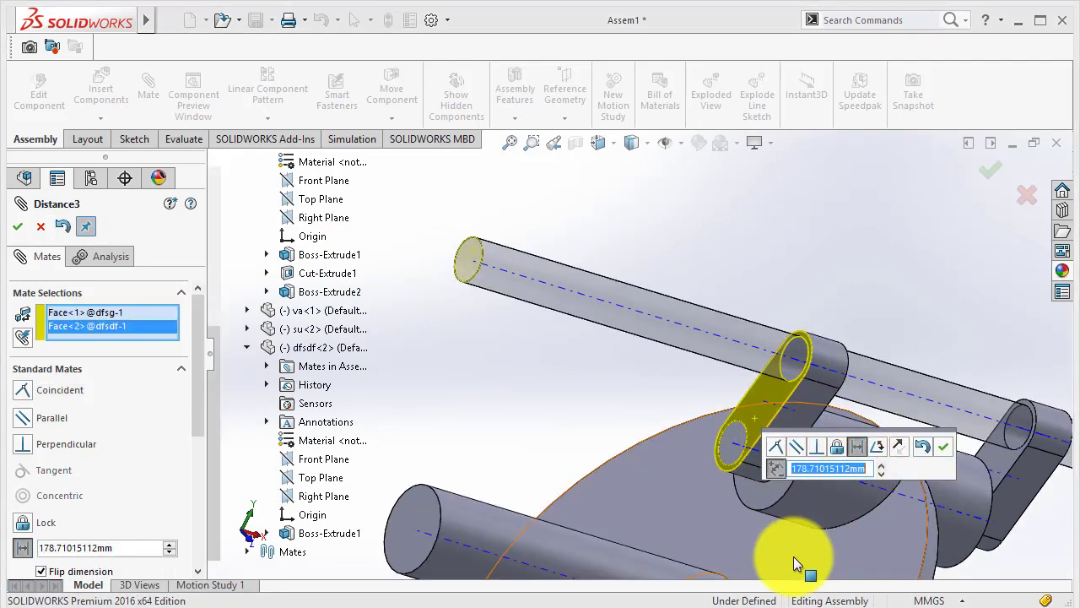
text(160)
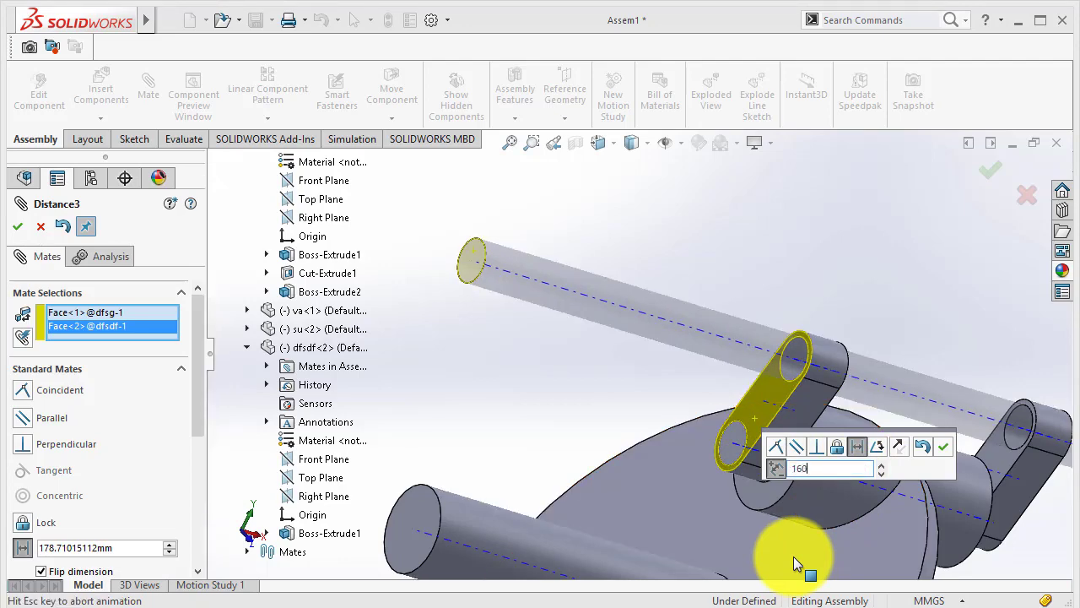
key(Return)
click(18, 226)
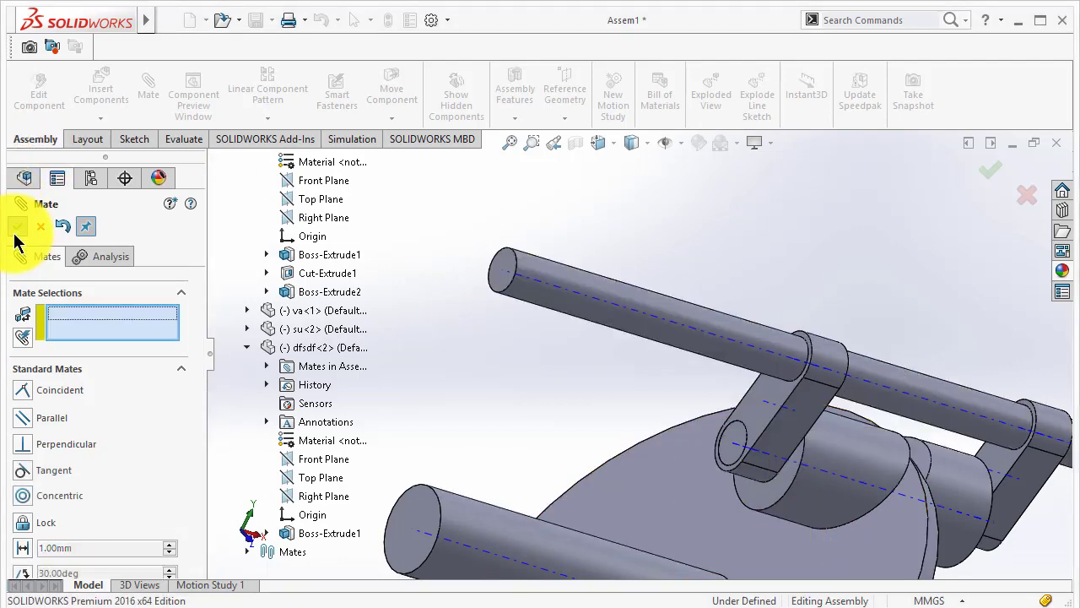
click(18, 227)
Step: Update Motion Study 1's initial positions, replay the mechanism, then return to the Assem1 model
click(222, 582)
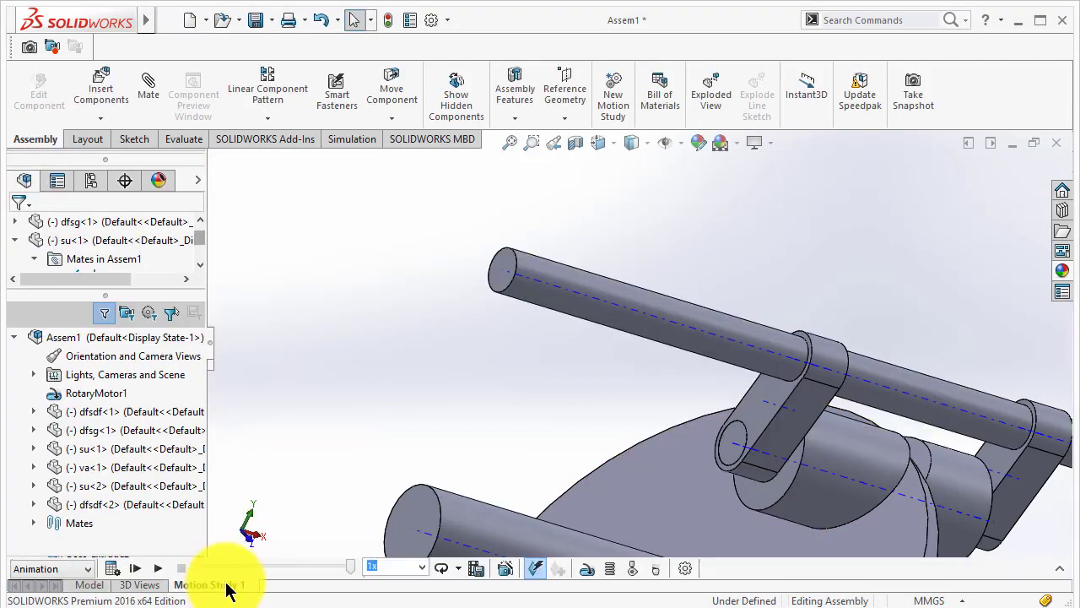
click(550, 513)
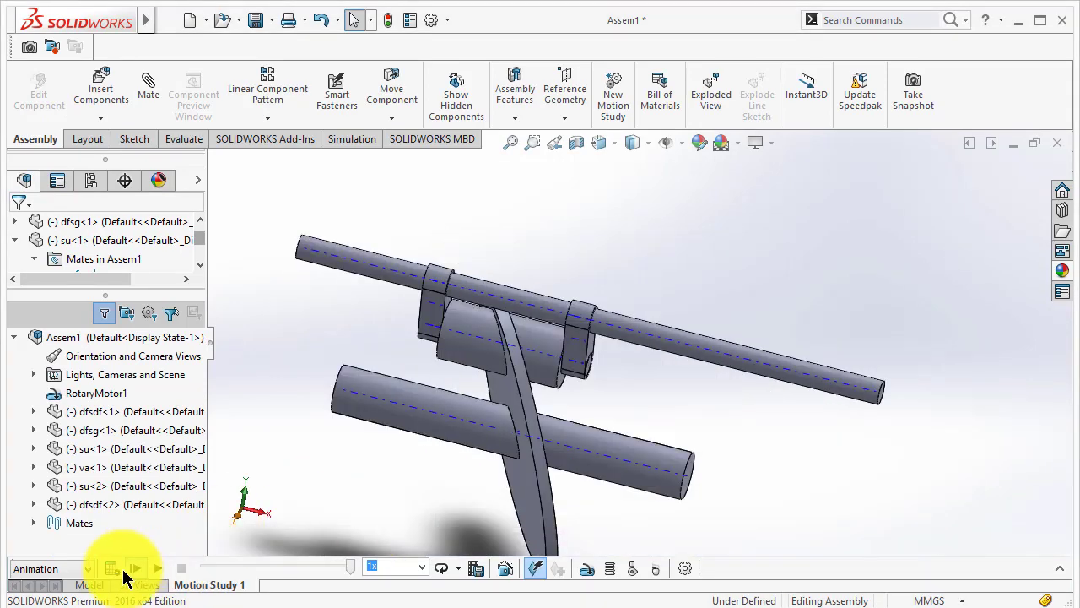
click(112, 569)
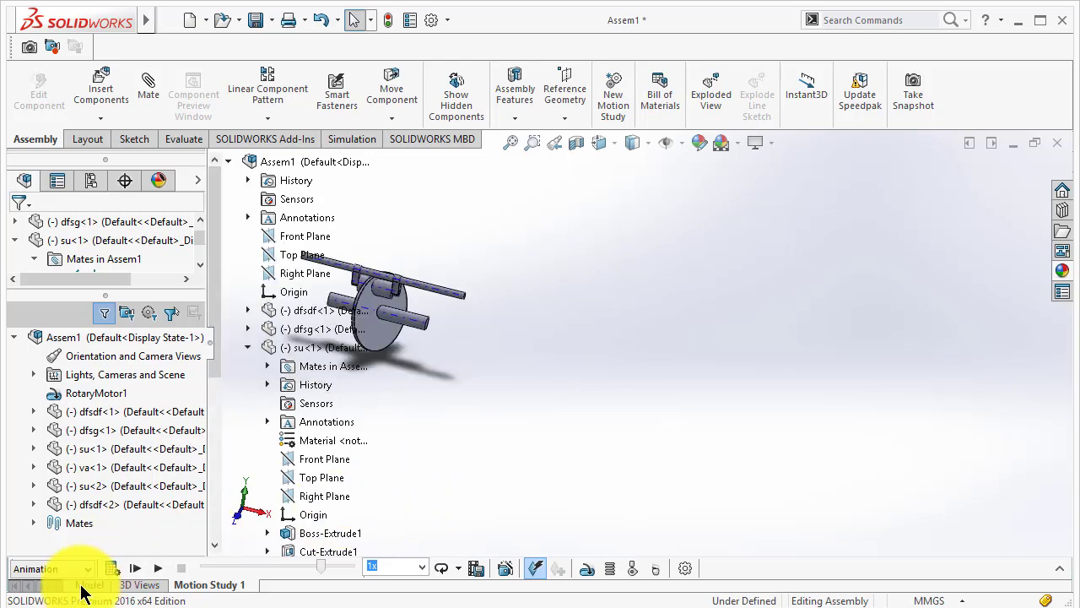
click(89, 584)
scroll(472, 430, down, 5)
Step: Mate the va cylinder's end face coincident with the assembly's Right Plane
scroll(531, 416, up, 3)
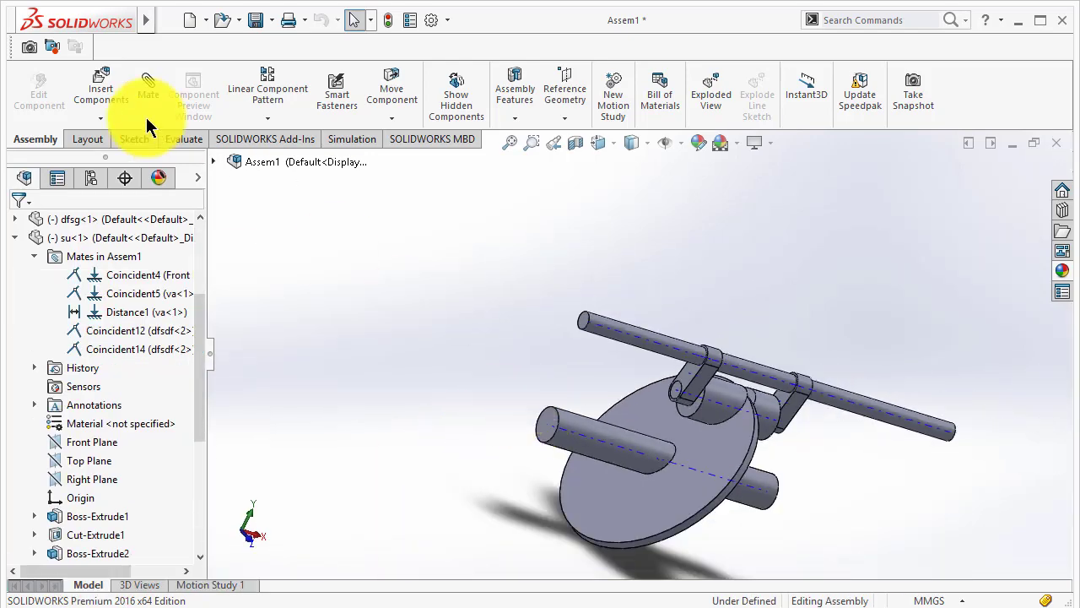
click(215, 161)
click(290, 278)
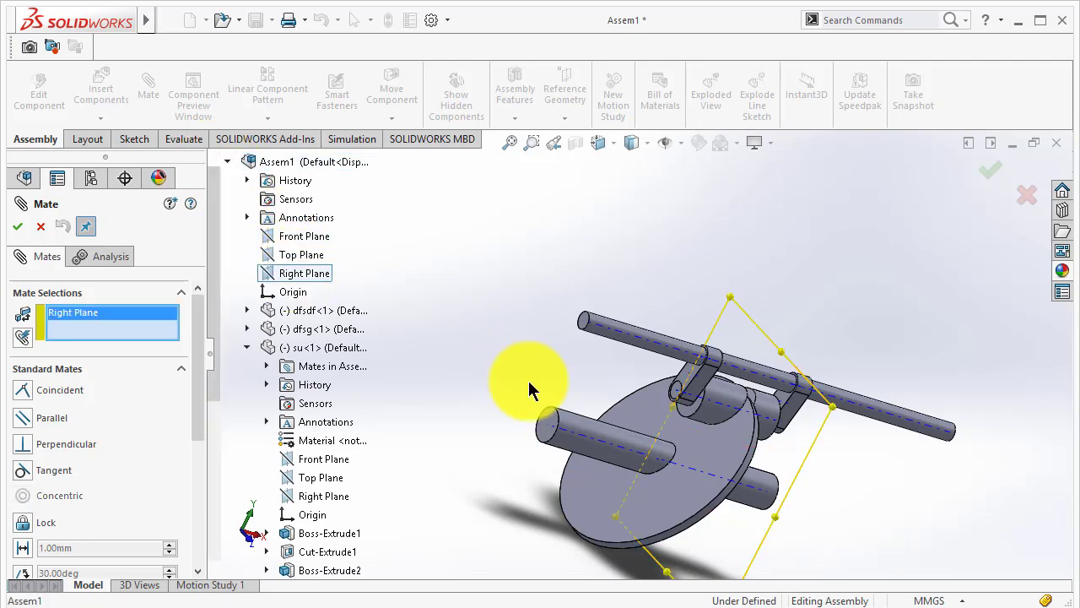
scroll(557, 426, down, 3)
click(564, 426)
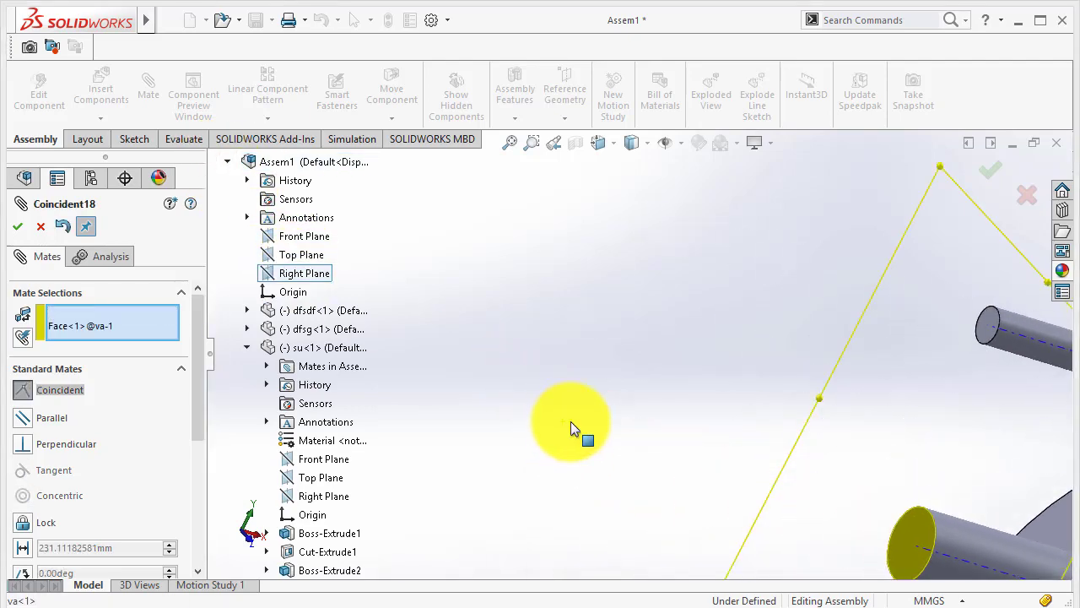
click(759, 447)
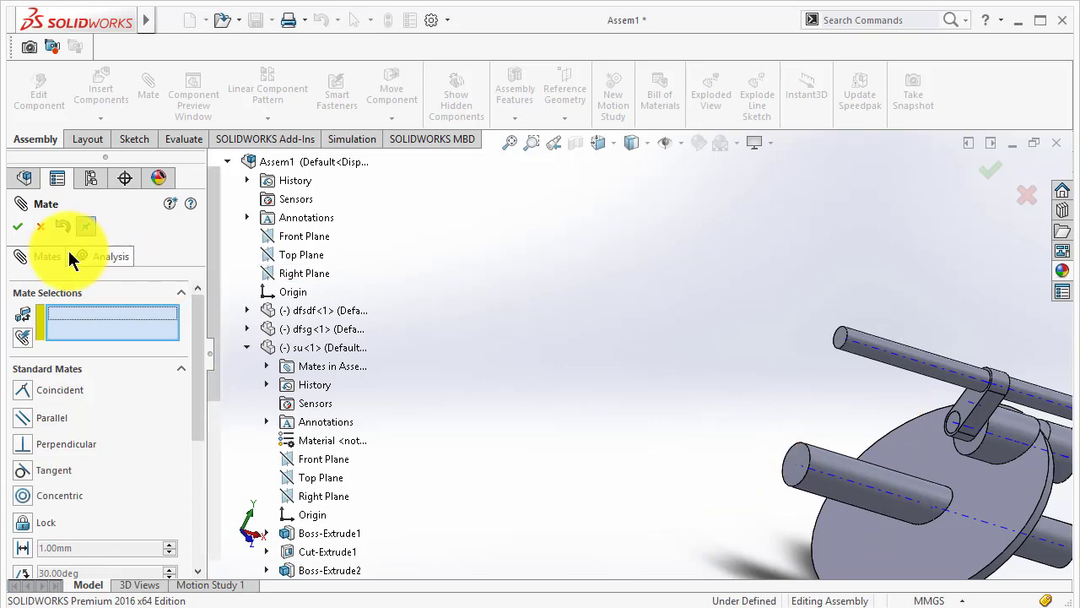
click(18, 226)
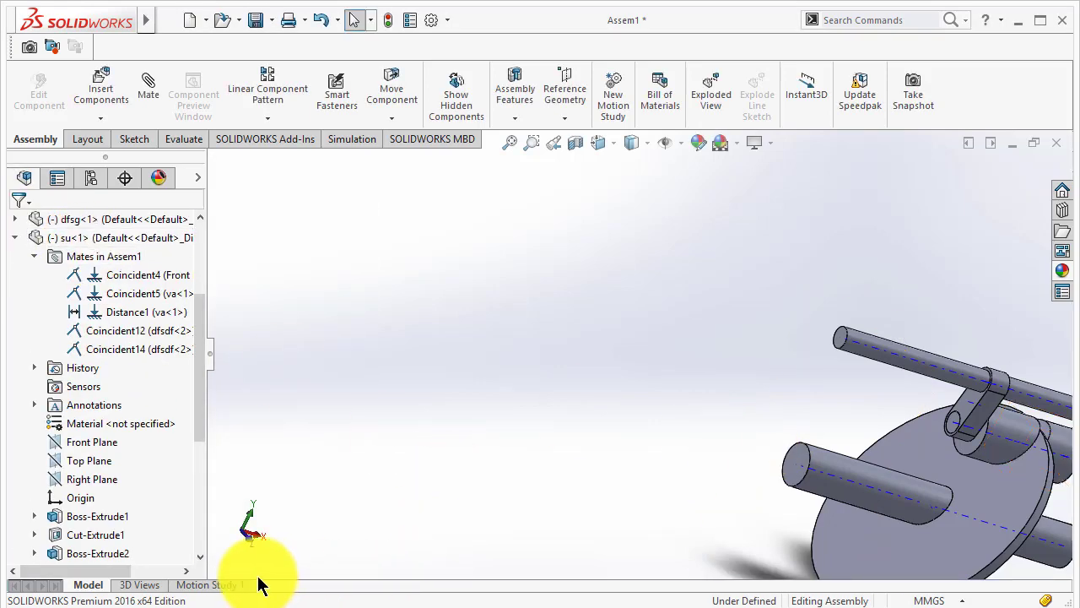
Step: Update Motion Study 1's starting positions and calculate it, with the inclined disk driving the rod
click(210, 584)
click(562, 509)
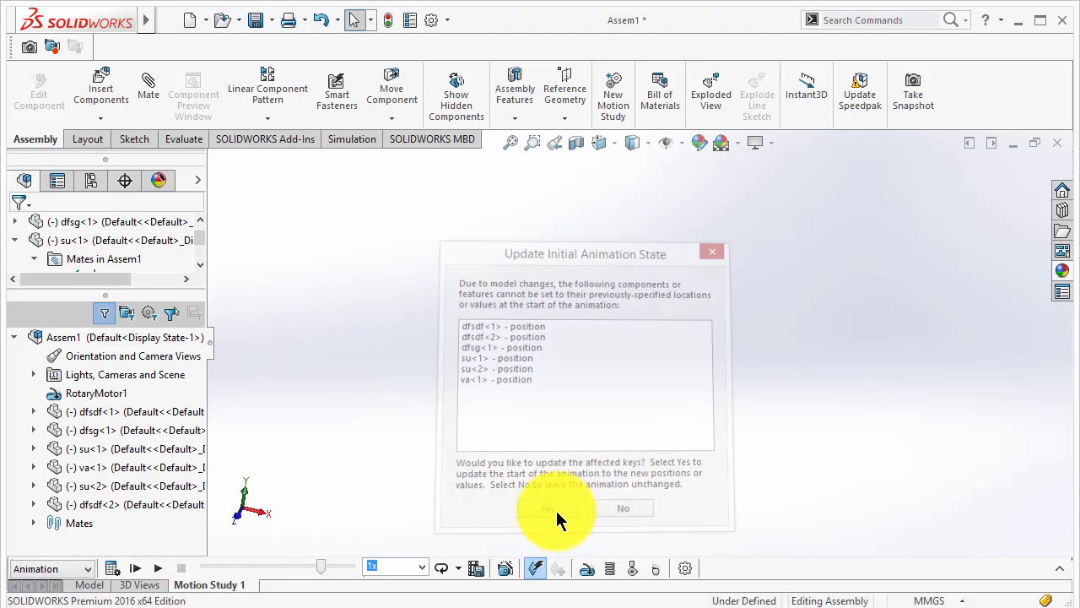
click(114, 572)
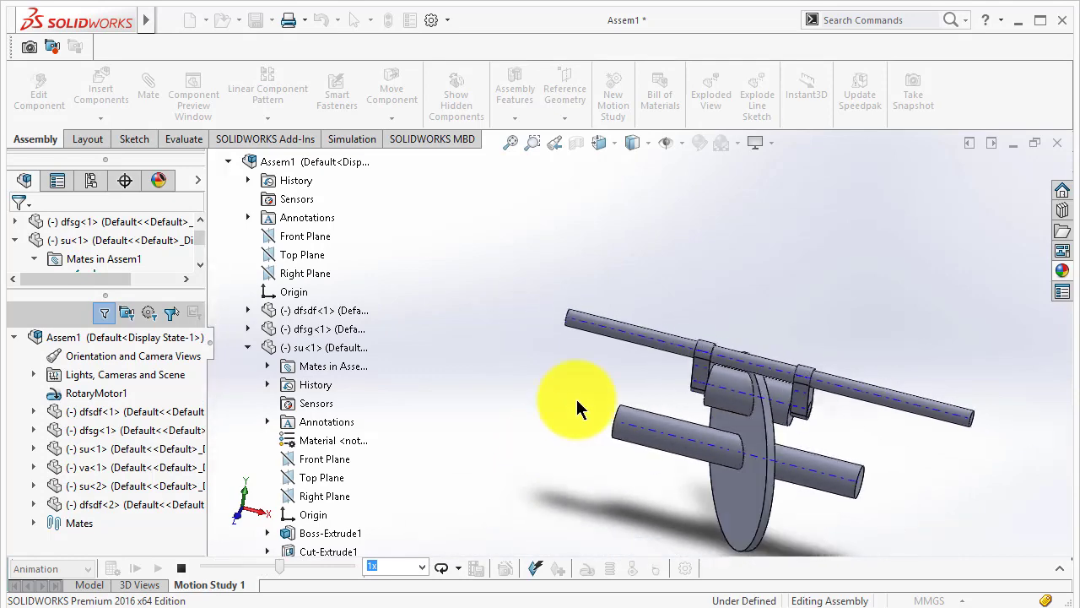
click(679, 143)
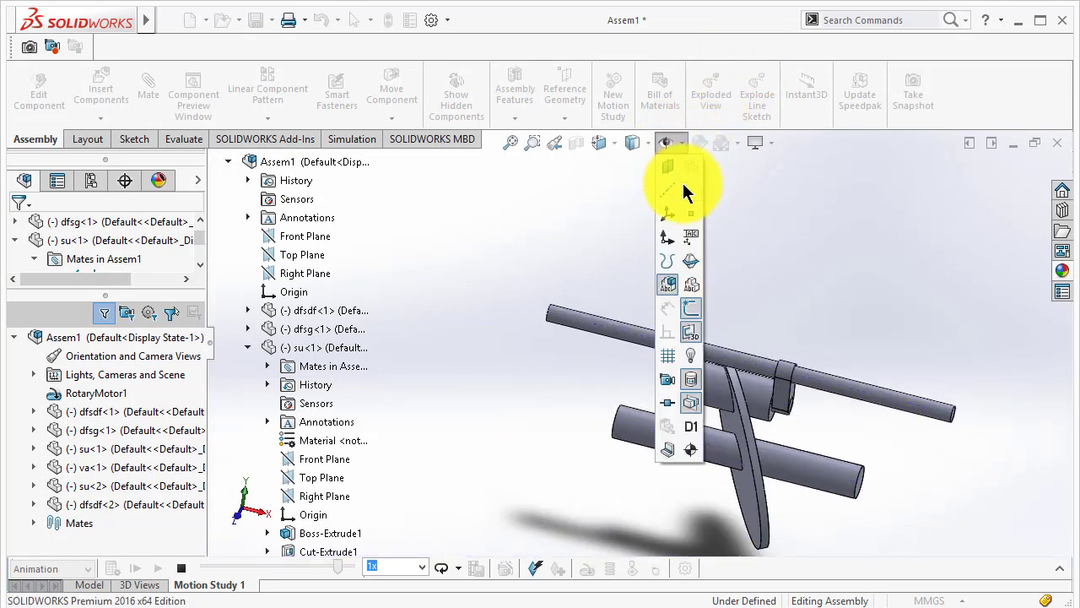